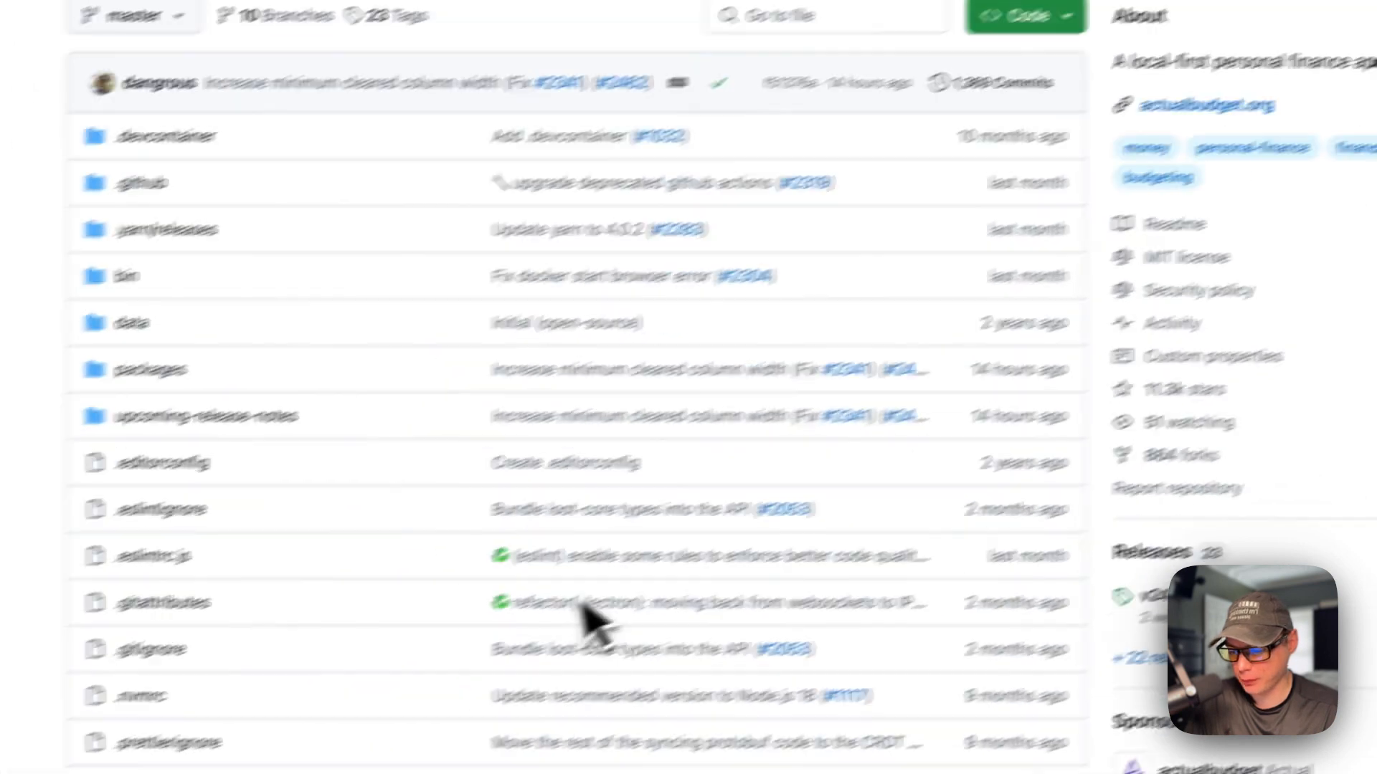
Step: Scroll through the actualbudget repository README on GitHub
{"action": "scroll", "coordinate": [660, 568], "scroll_direction": "down", "scroll_amount": 11}
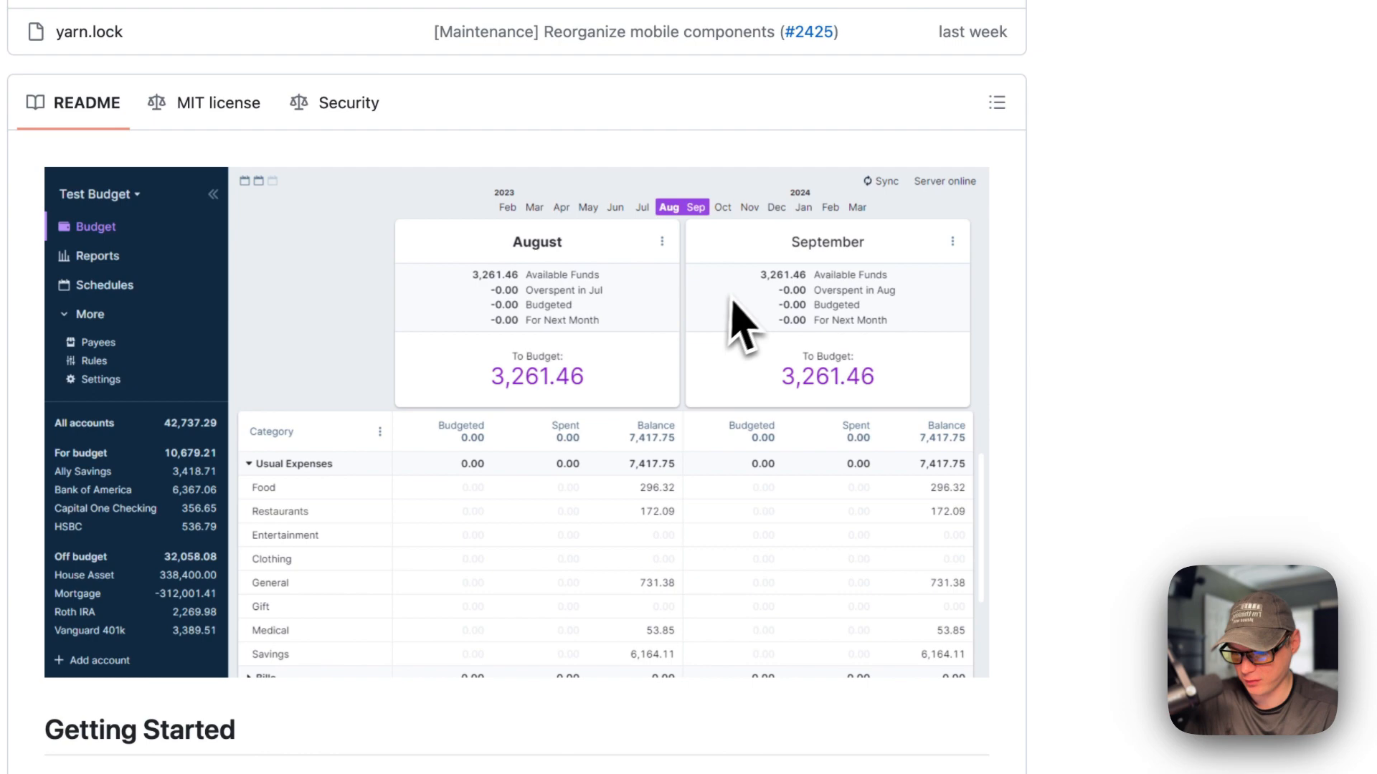
{"action": "scroll", "coordinate": [601, 466], "scroll_direction": "down", "scroll_amount": 10}
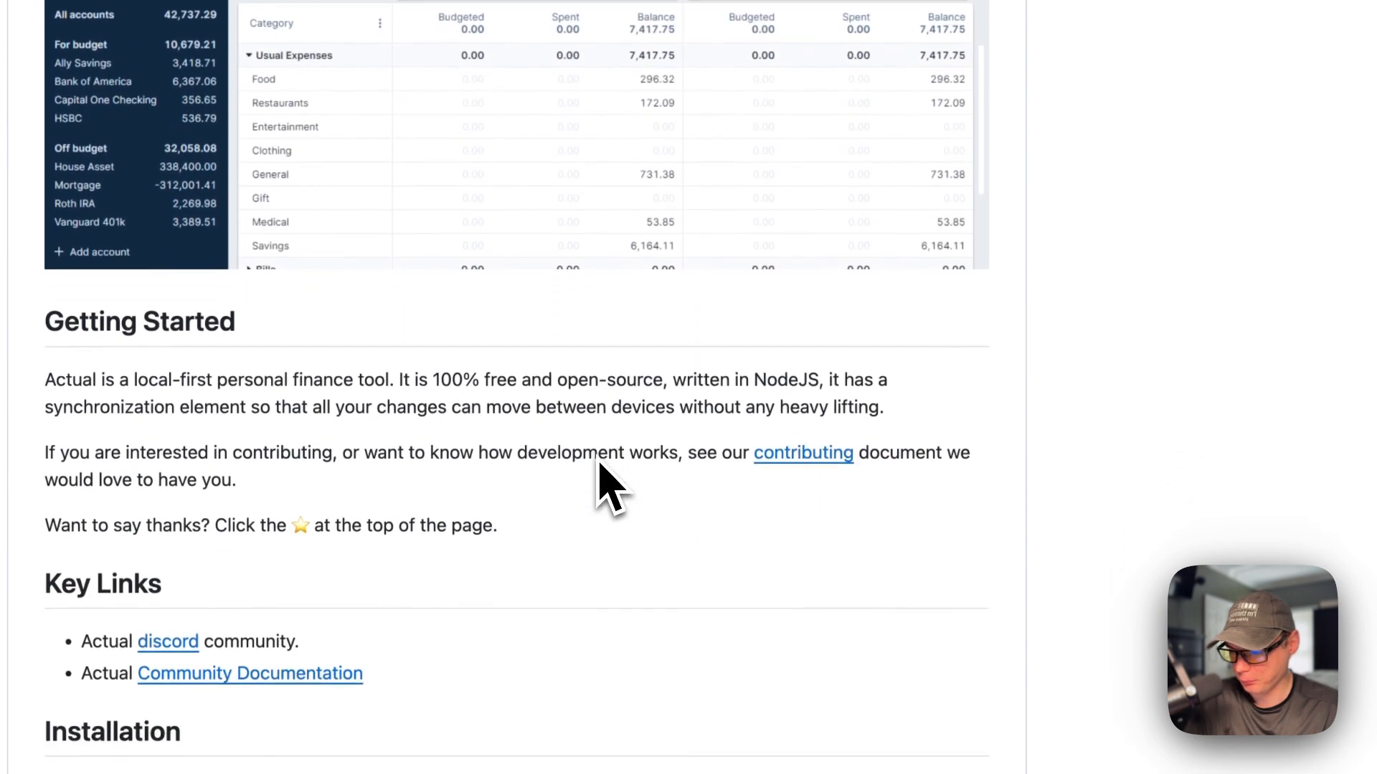
{"action": "scroll", "coordinate": [601, 488], "scroll_direction": "up", "scroll_amount": 20}
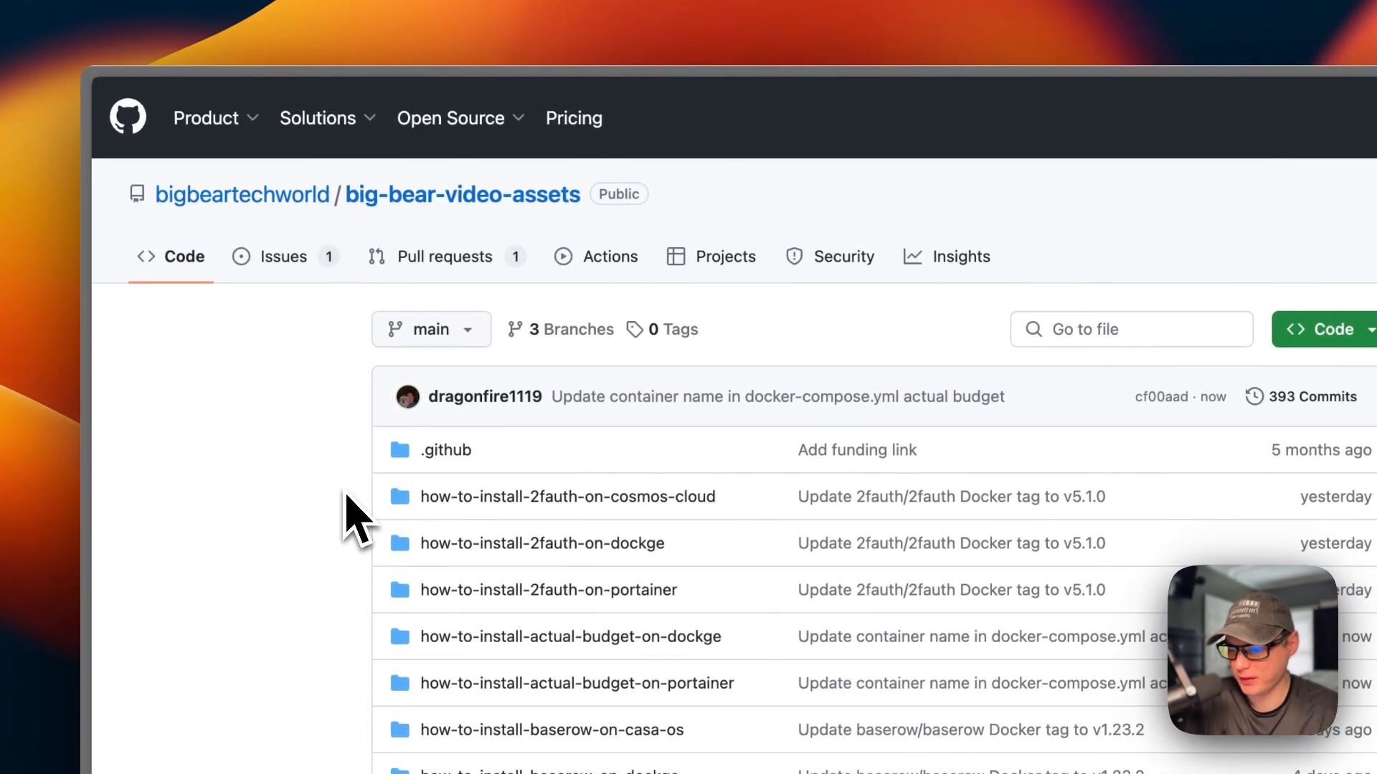
Step: Search the repository for 'actual' and open docker-compose.yml in how-to-install-actual-budget-on-dockge
{"action": "left_click", "coordinate": [1073, 337]}
{"action": "type", "text": "actual"}
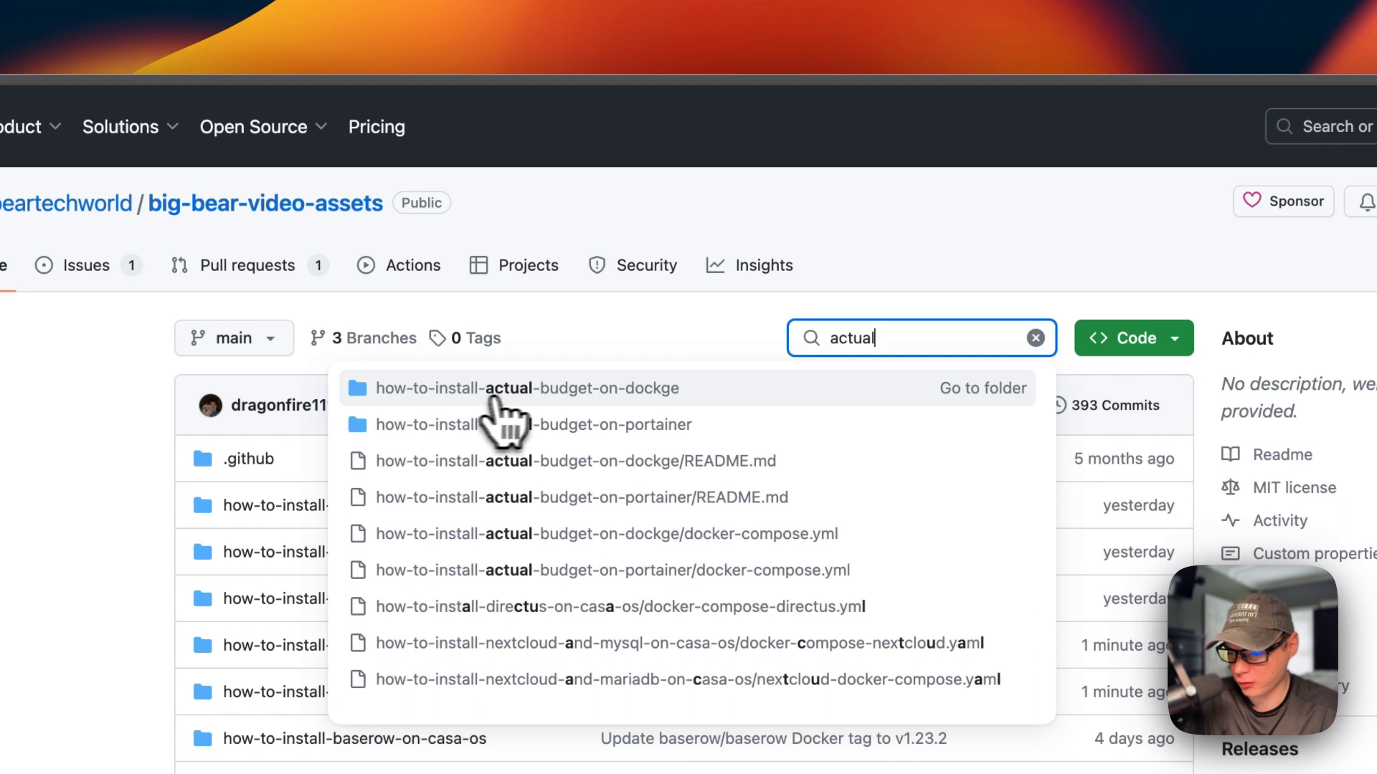
{"action": "left_click", "coordinate": [563, 397]}
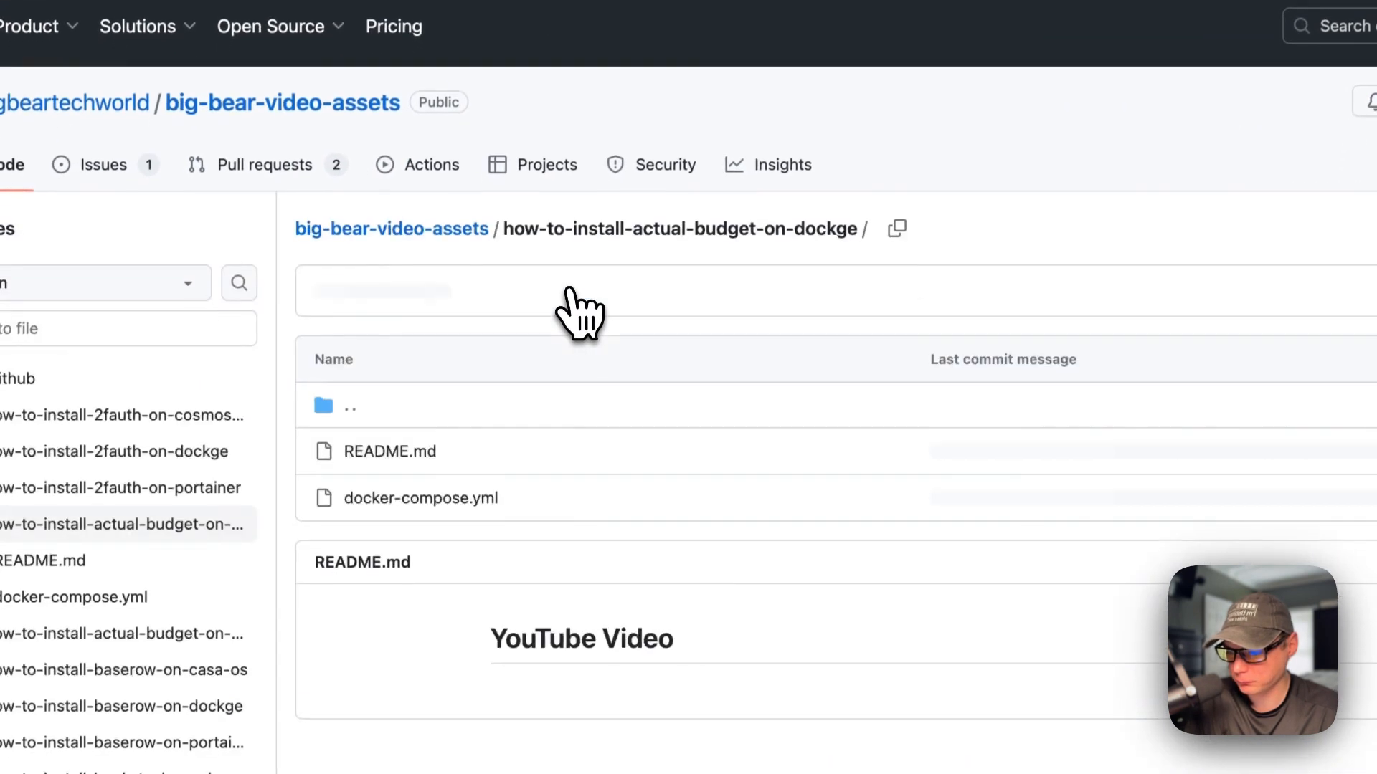
{"action": "left_click", "coordinate": [441, 496]}
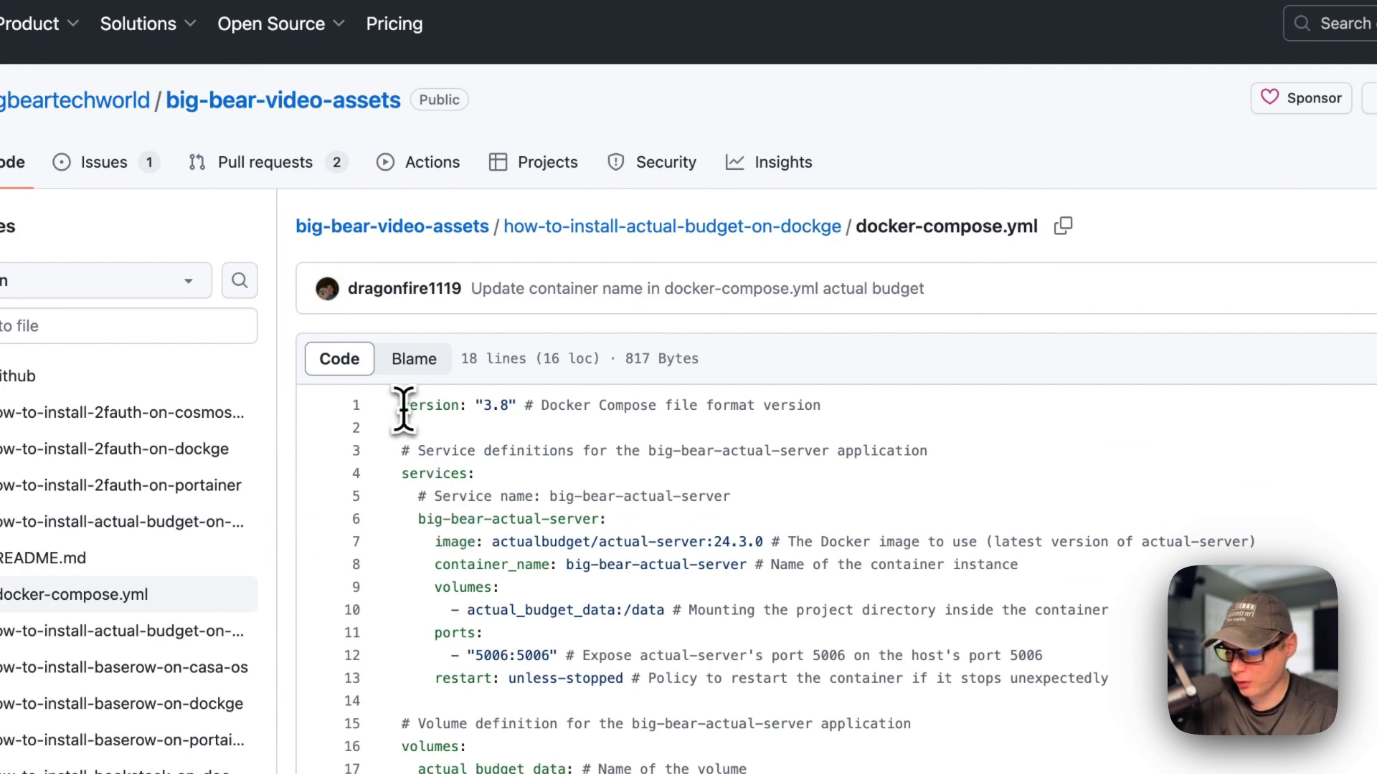
Step: Highlight the version, big-bear-actual-server service, image, 24.3.0 tag and container_name lines
{"action": "left_click_drag", "start_coordinate": [403, 410], "coordinate": [1104, 409]}
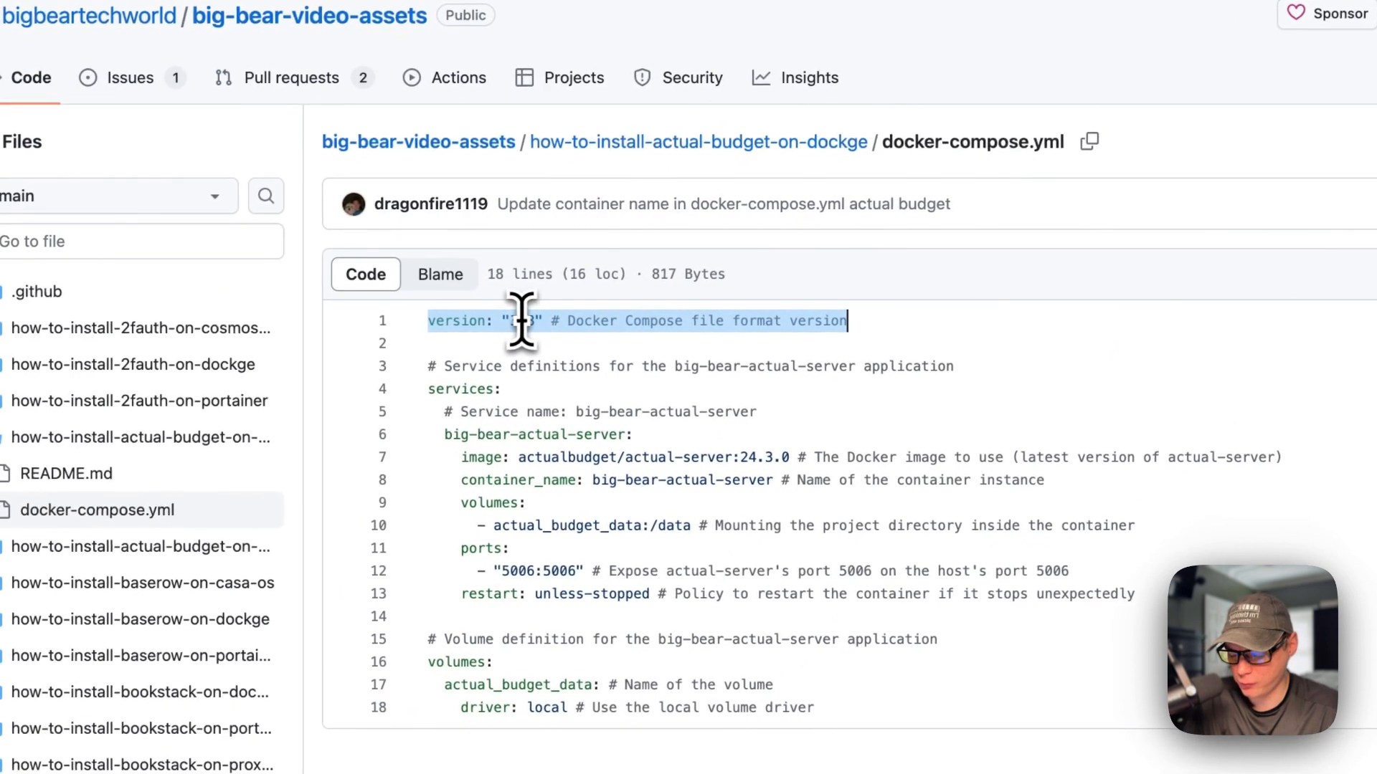
{"action": "left_click", "coordinate": [429, 388]}
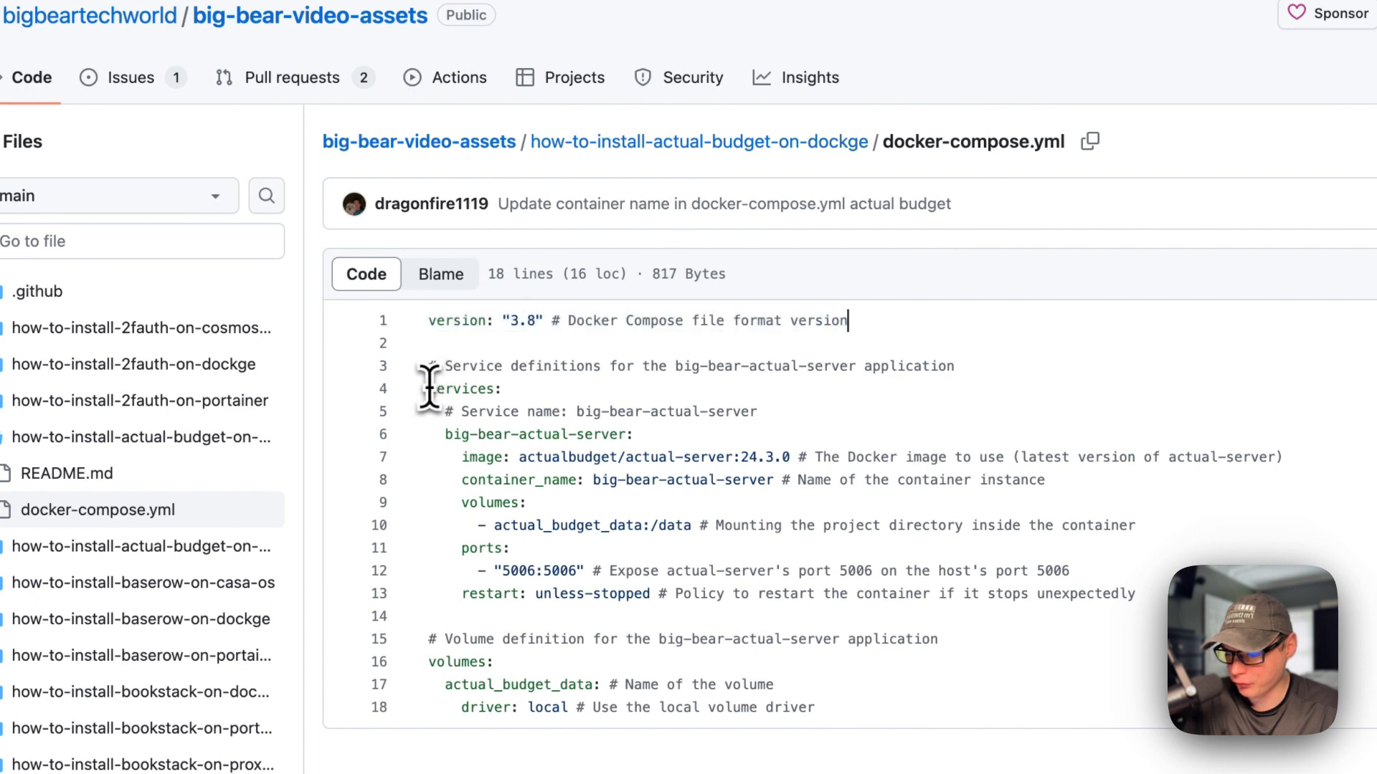
{"action": "left_click_drag", "start_coordinate": [444, 433], "coordinate": [634, 434]}
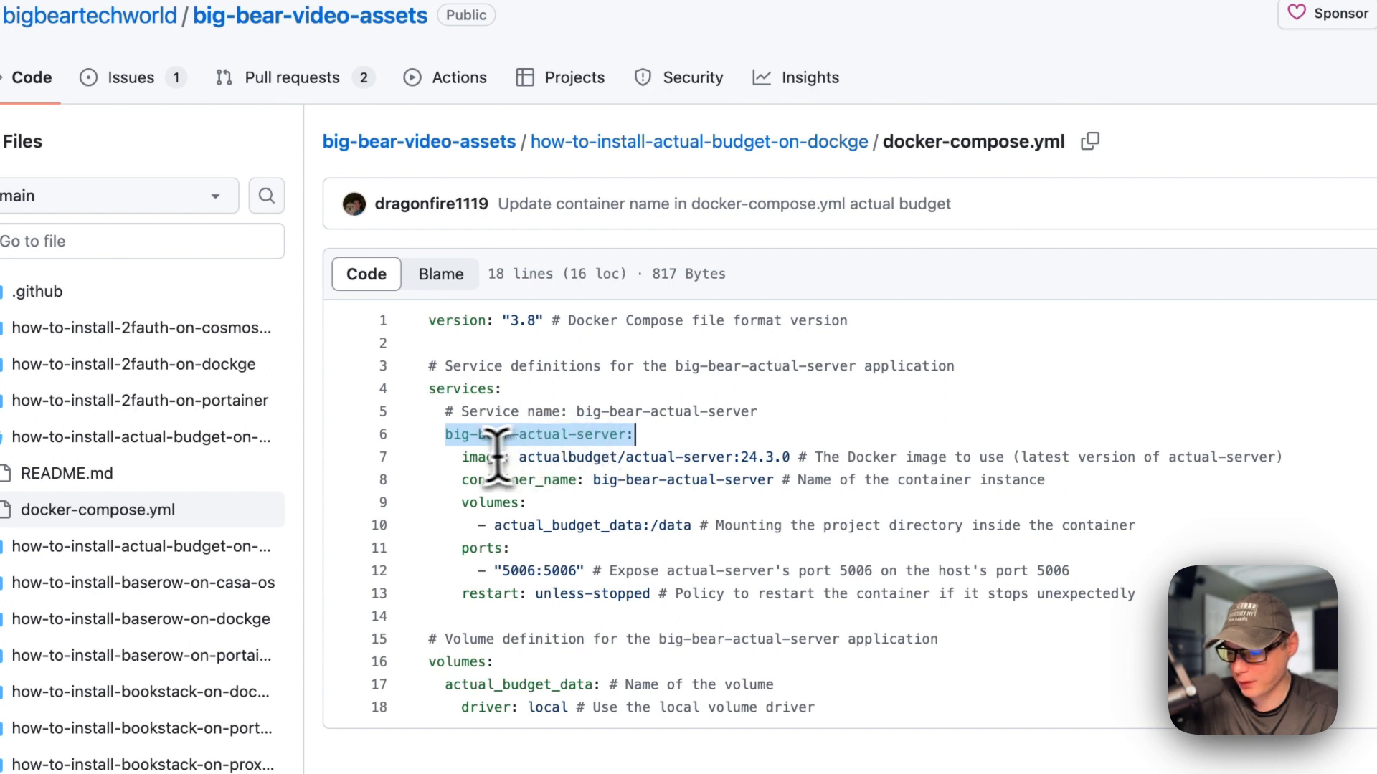
{"action": "left_click_drag", "start_coordinate": [462, 456], "coordinate": [1047, 457]}
{"action": "left_click", "coordinate": [455, 382]}
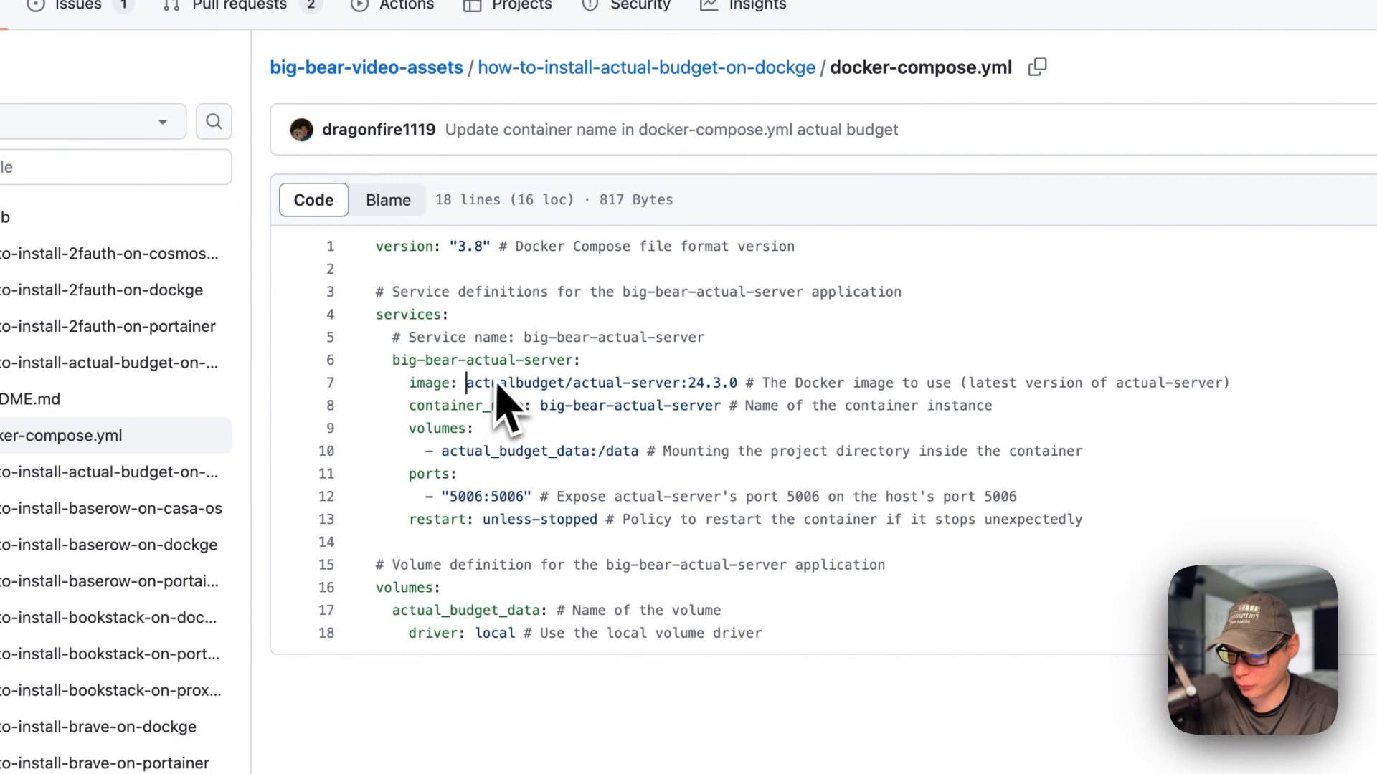
{"action": "double_click", "coordinate": [696, 383]}
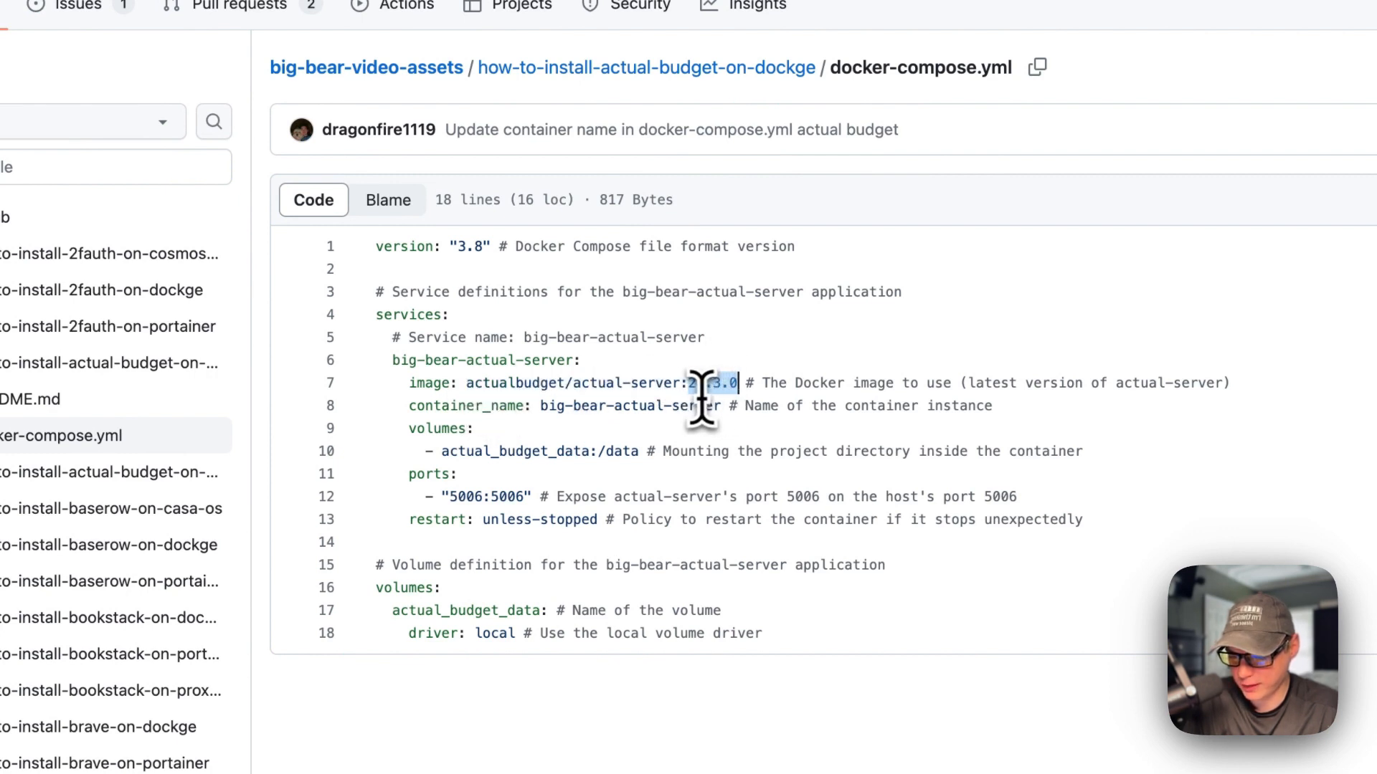
{"action": "left_click_drag", "start_coordinate": [409, 405], "coordinate": [990, 406]}
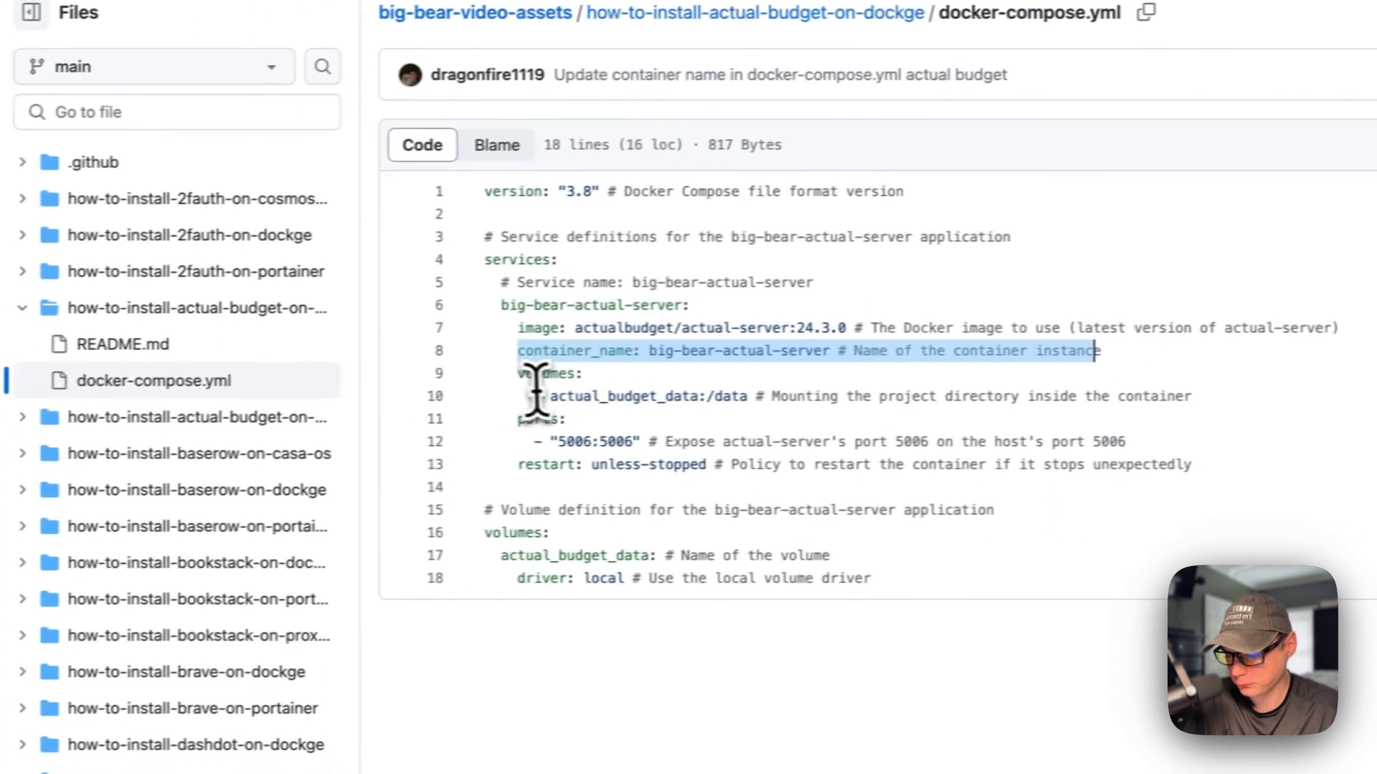
Step: Highlight the volumes mapping, actual_budget_data mount and the 5006 port section
{"action": "left_click", "coordinate": [333, 388]}
{"action": "left_click_drag", "start_coordinate": [464, 298], "coordinate": [799, 324]}
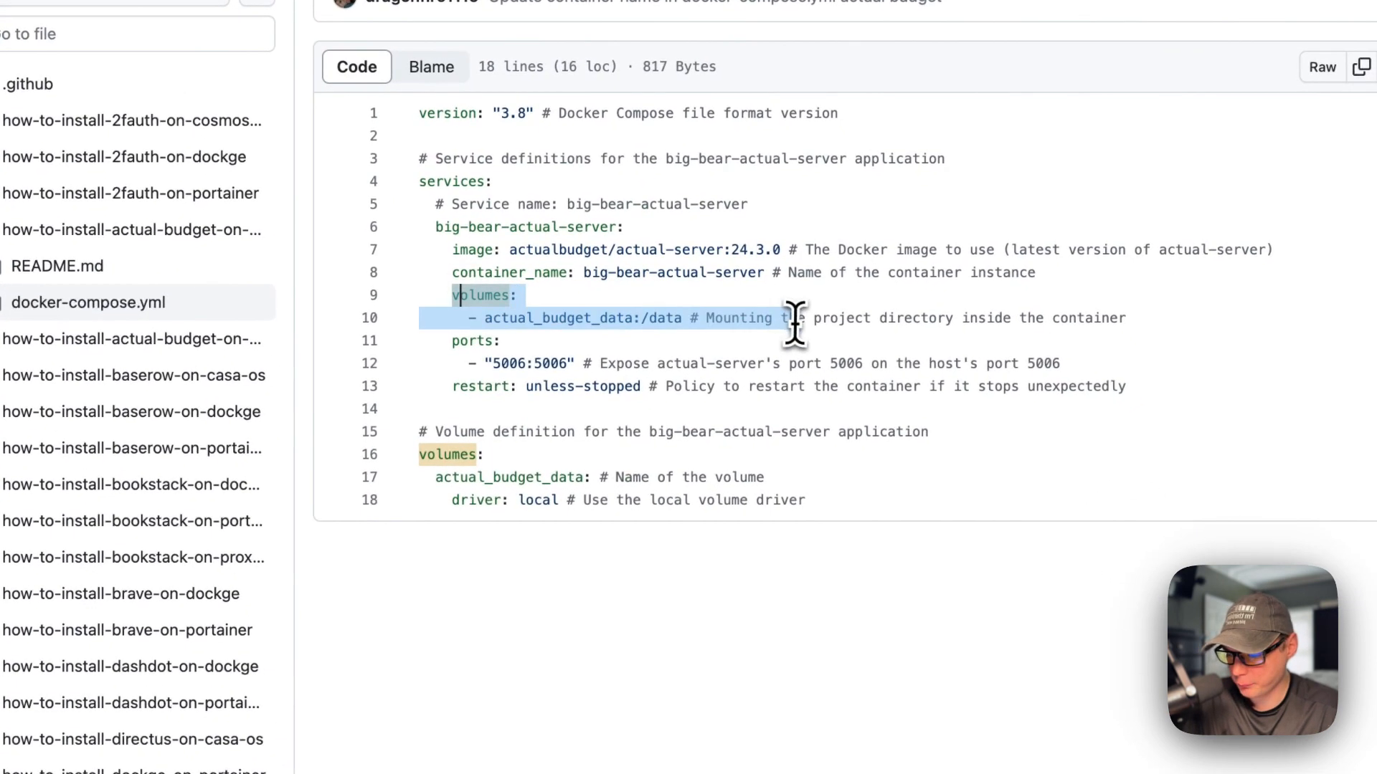
{"action": "left_click", "coordinate": [559, 321]}
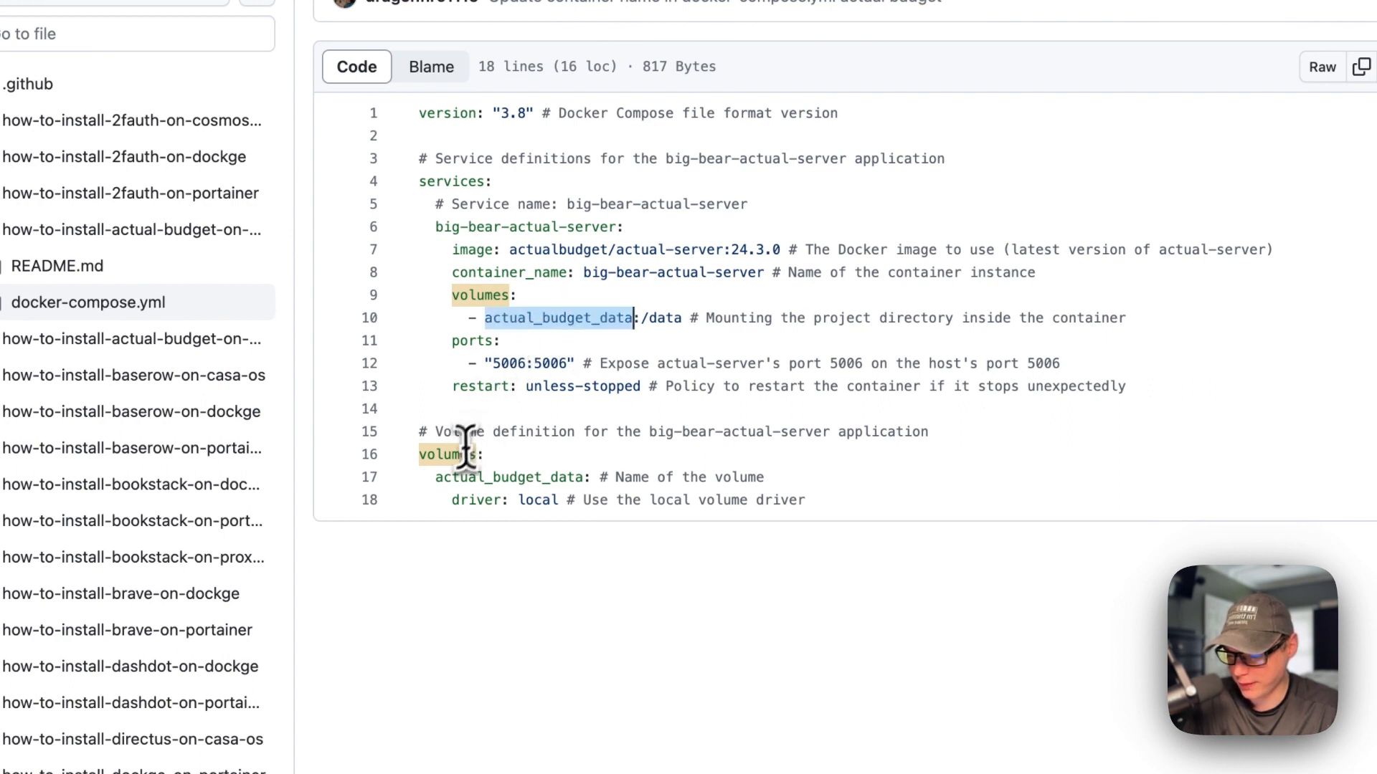
{"action": "double_click", "coordinate": [461, 478]}
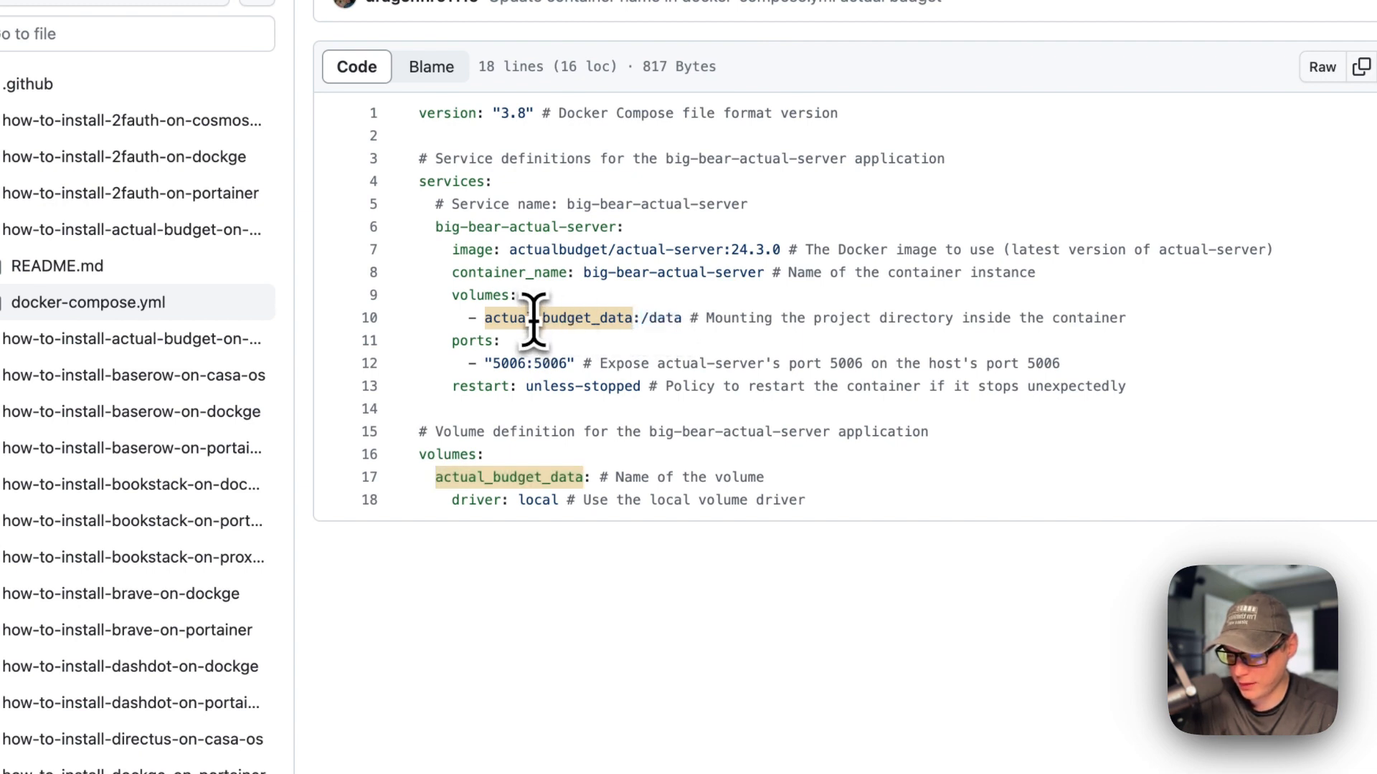
{"action": "left_click_drag", "start_coordinate": [488, 317], "coordinate": [674, 317]}
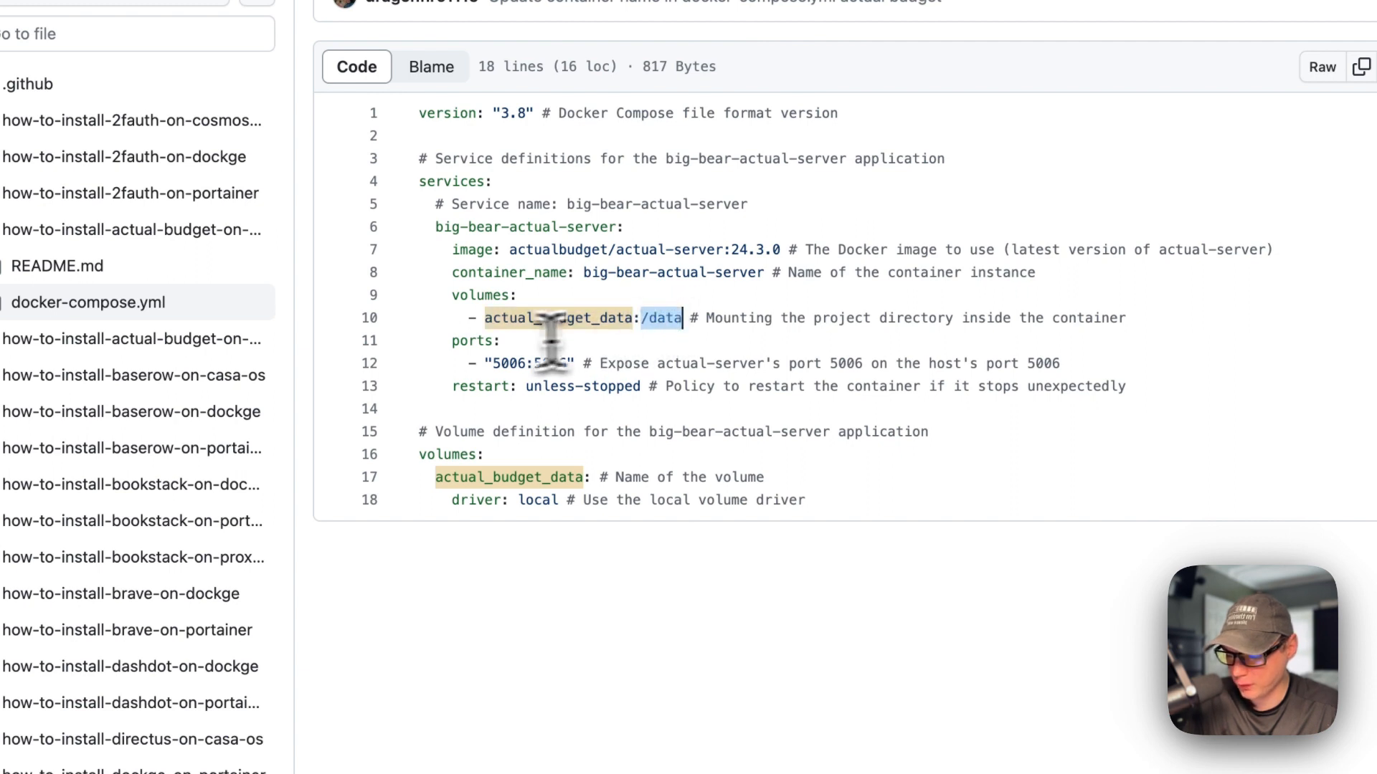
{"action": "left_click_drag", "start_coordinate": [454, 342], "coordinate": [731, 364]}
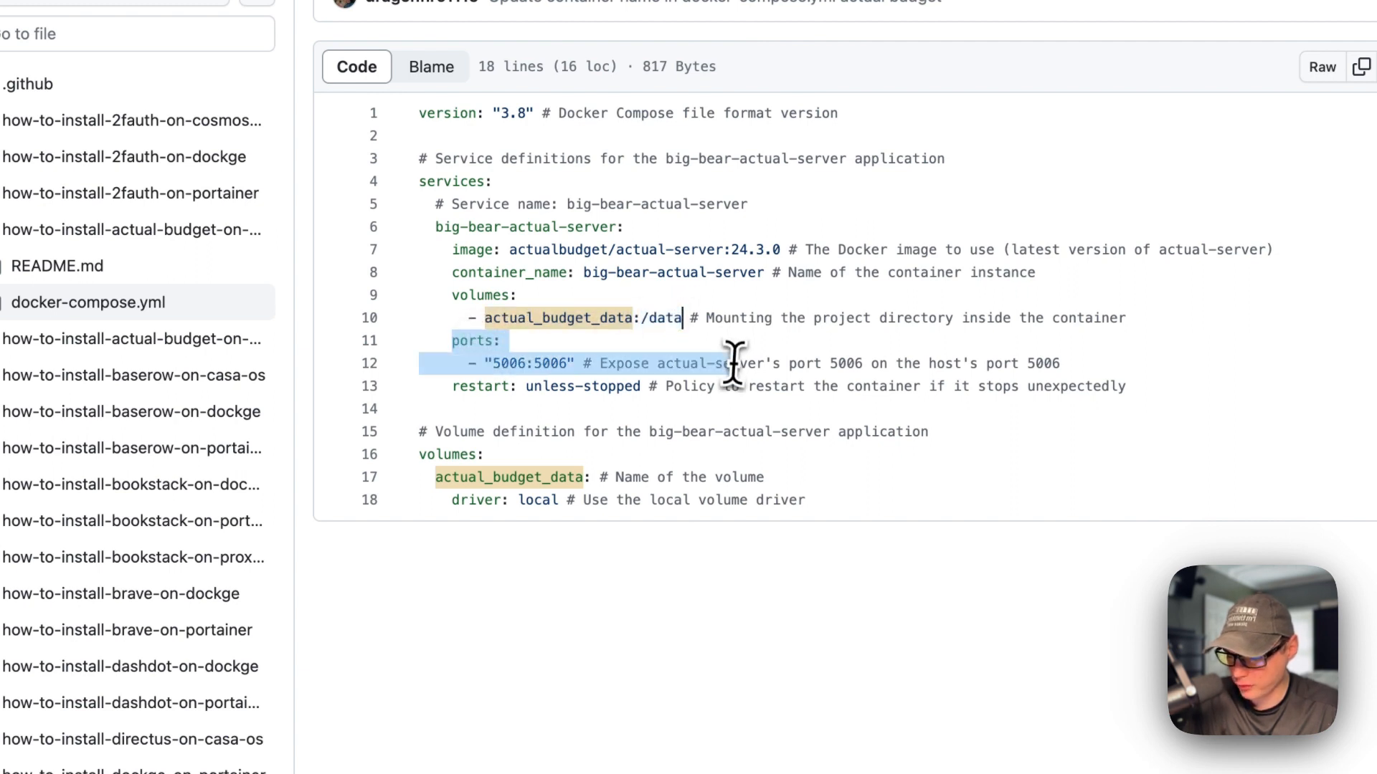
{"action": "double_click", "coordinate": [511, 364]}
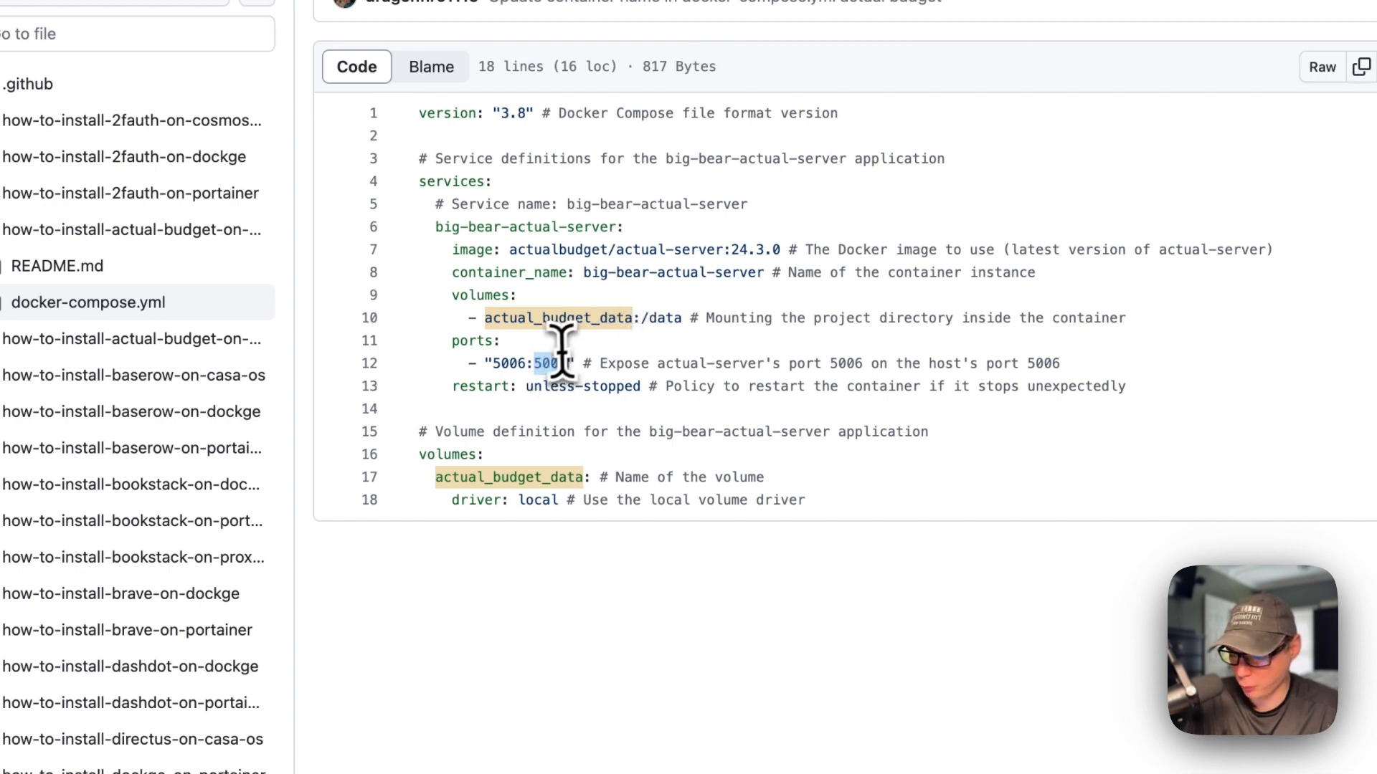
Step: Highlight the restart policy and volume definition, then copy the raw compose file
{"action": "left_click_drag", "start_coordinate": [452, 387], "coordinate": [1028, 387]}
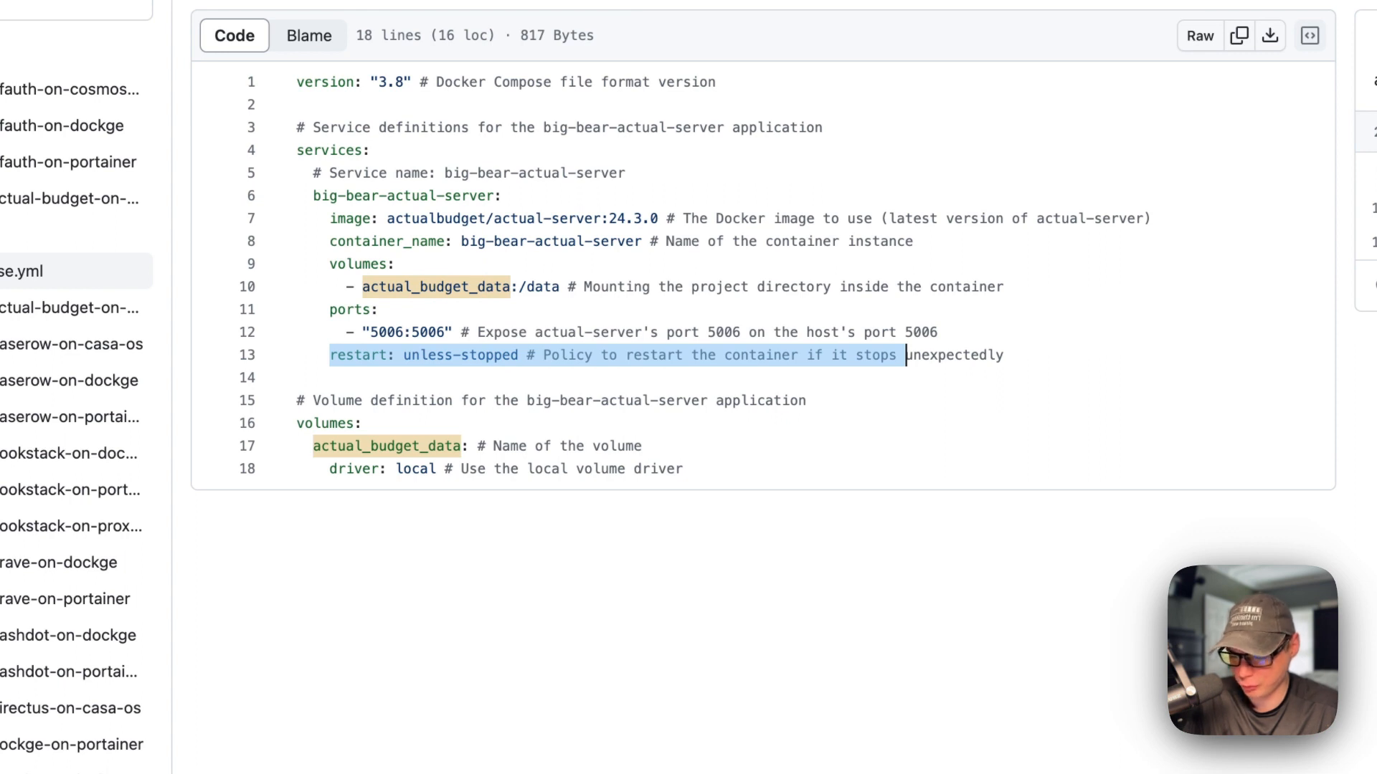
{"action": "left_click_drag", "start_coordinate": [294, 400], "coordinate": [685, 469]}
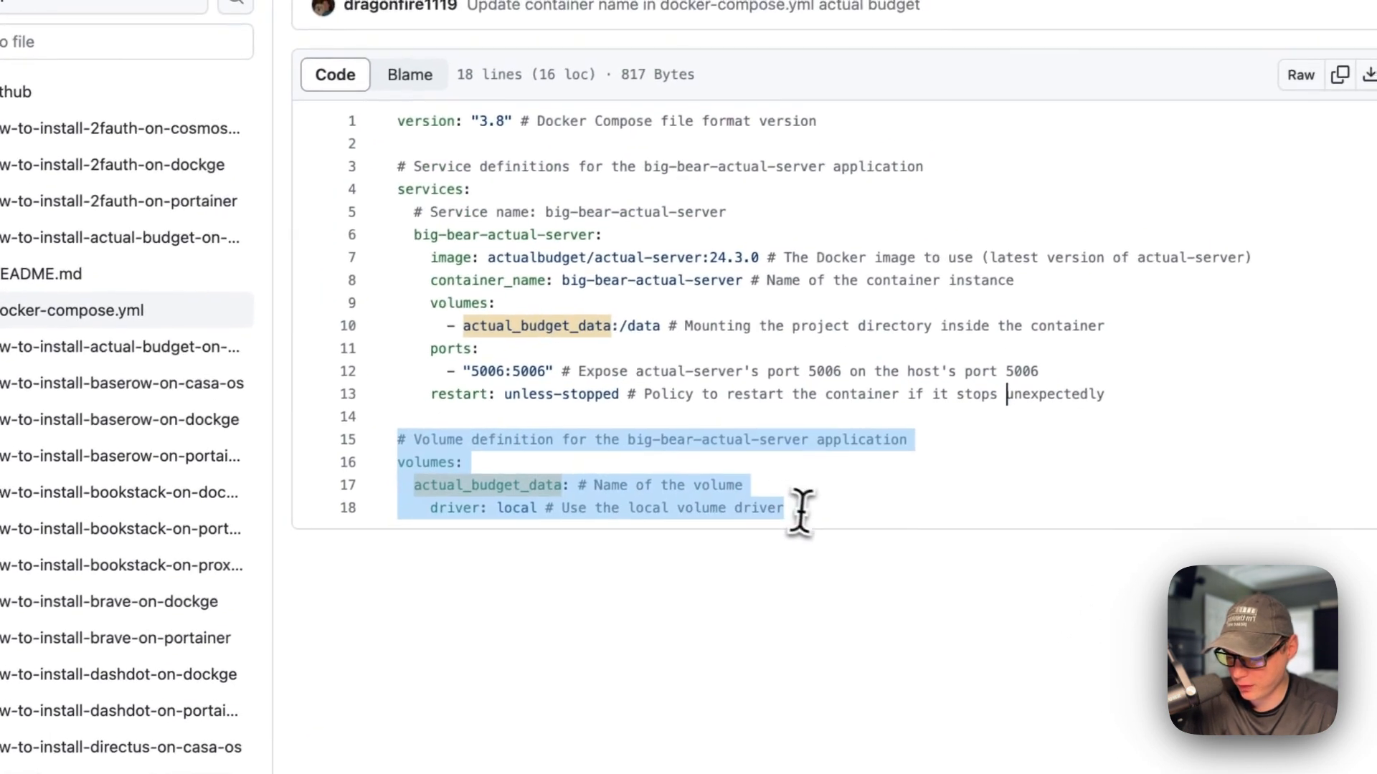
{"action": "left_click", "coordinate": [435, 496]}
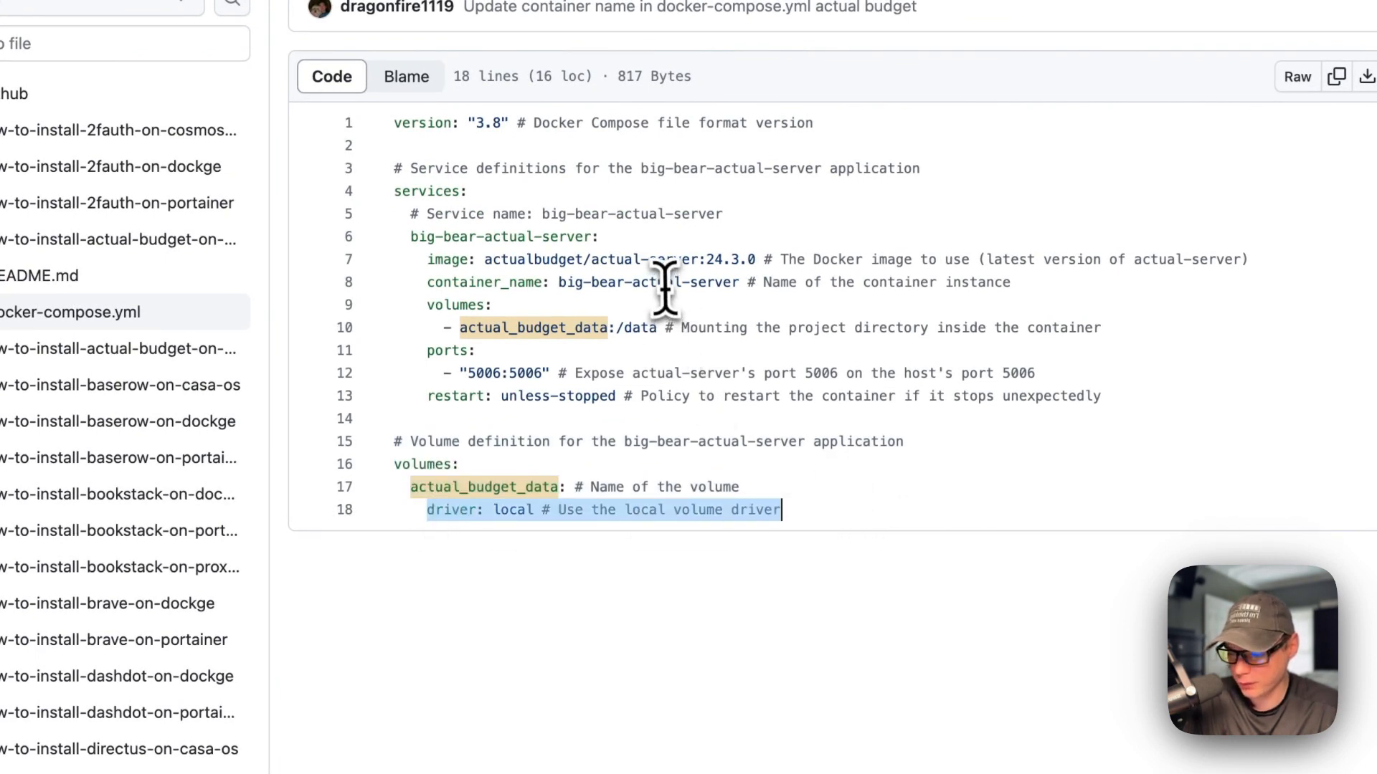
{"action": "left_click", "coordinate": [1338, 79]}
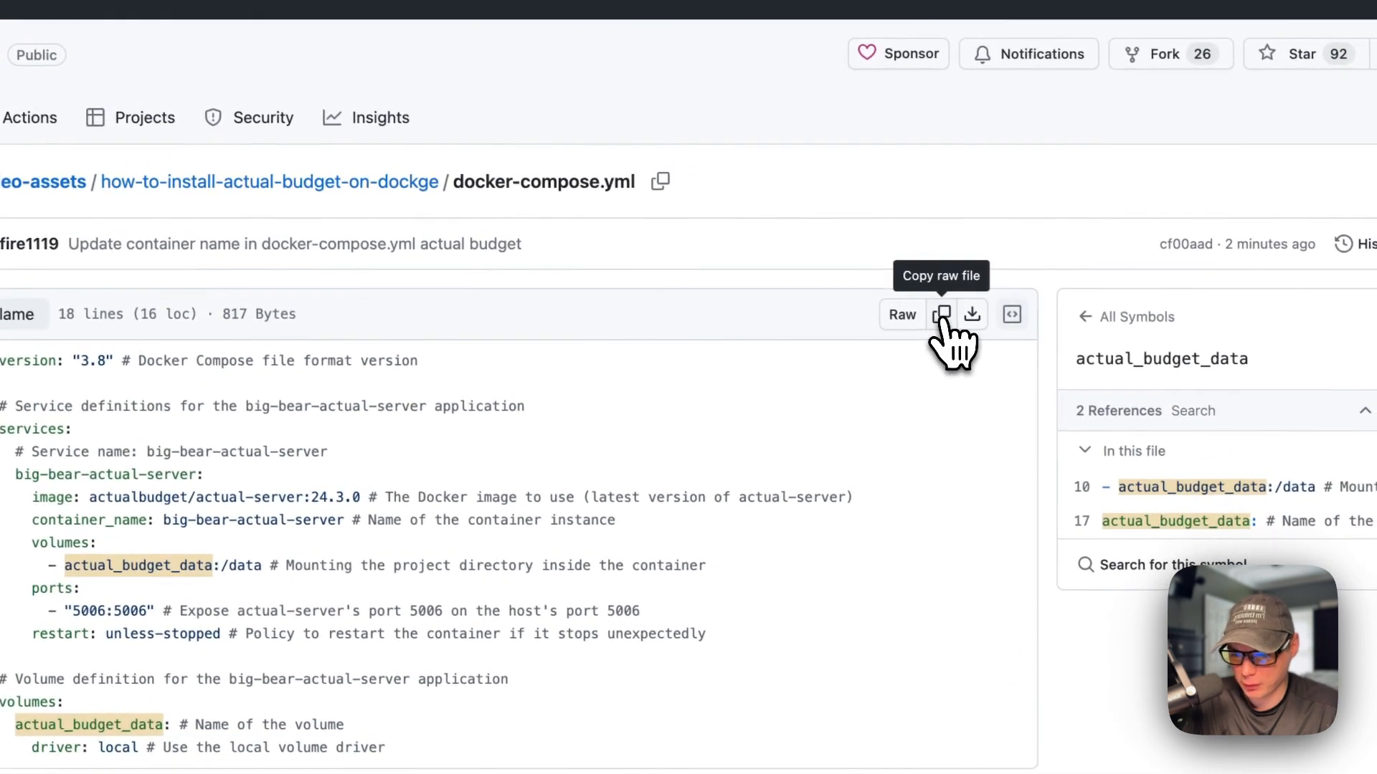
{"action": "left_click", "coordinate": [942, 315]}
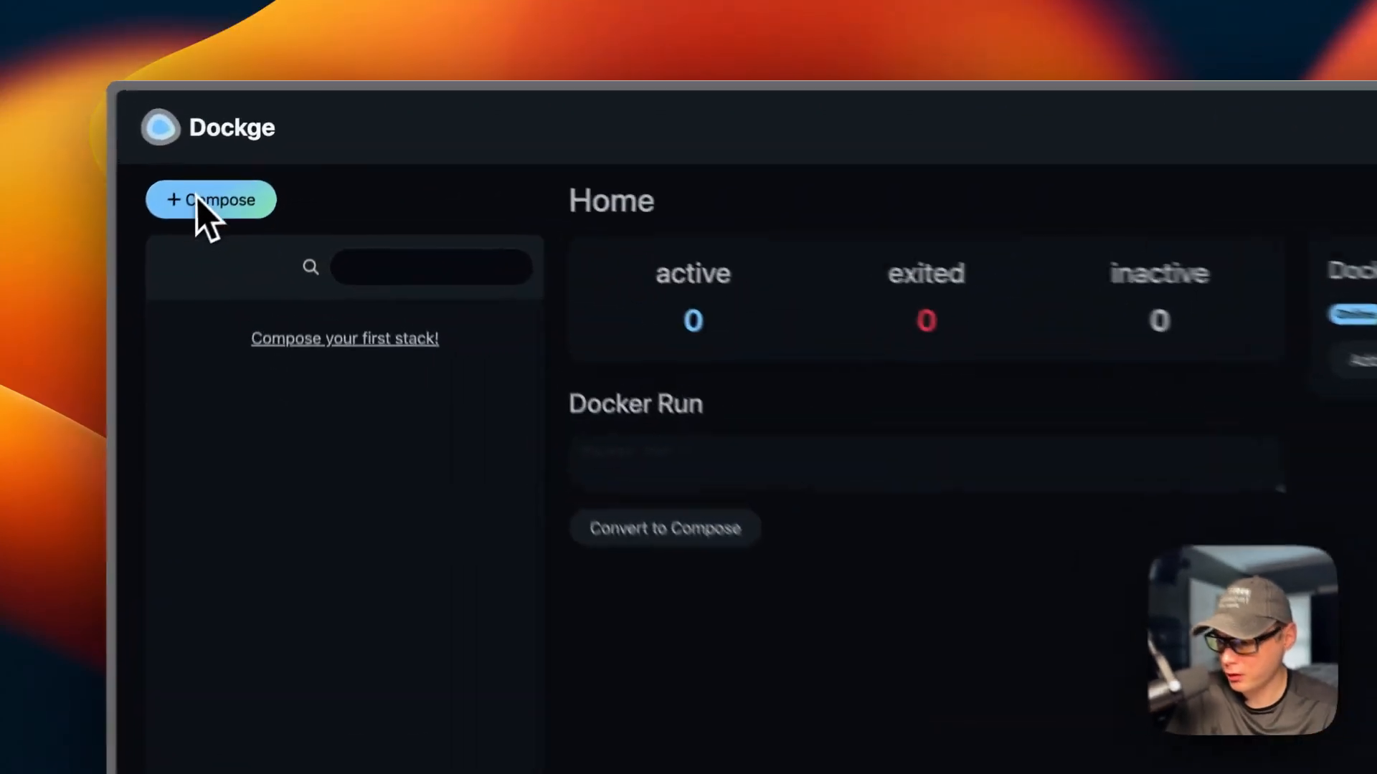
Step: Create a new stack named actual-budget-stack and paste the copied compose YAML into it
{"action": "left_click", "coordinate": [244, 144]}
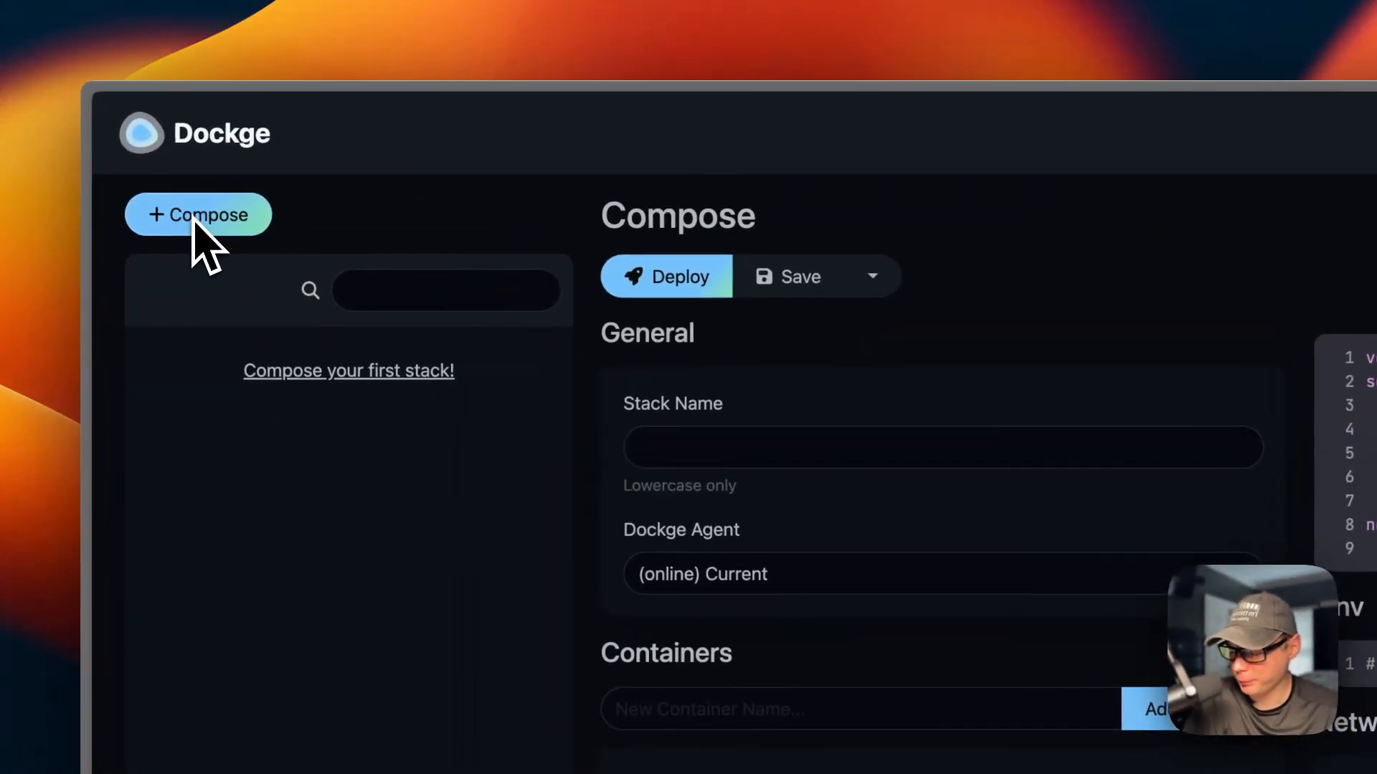
{"action": "left_click", "coordinate": [711, 446]}
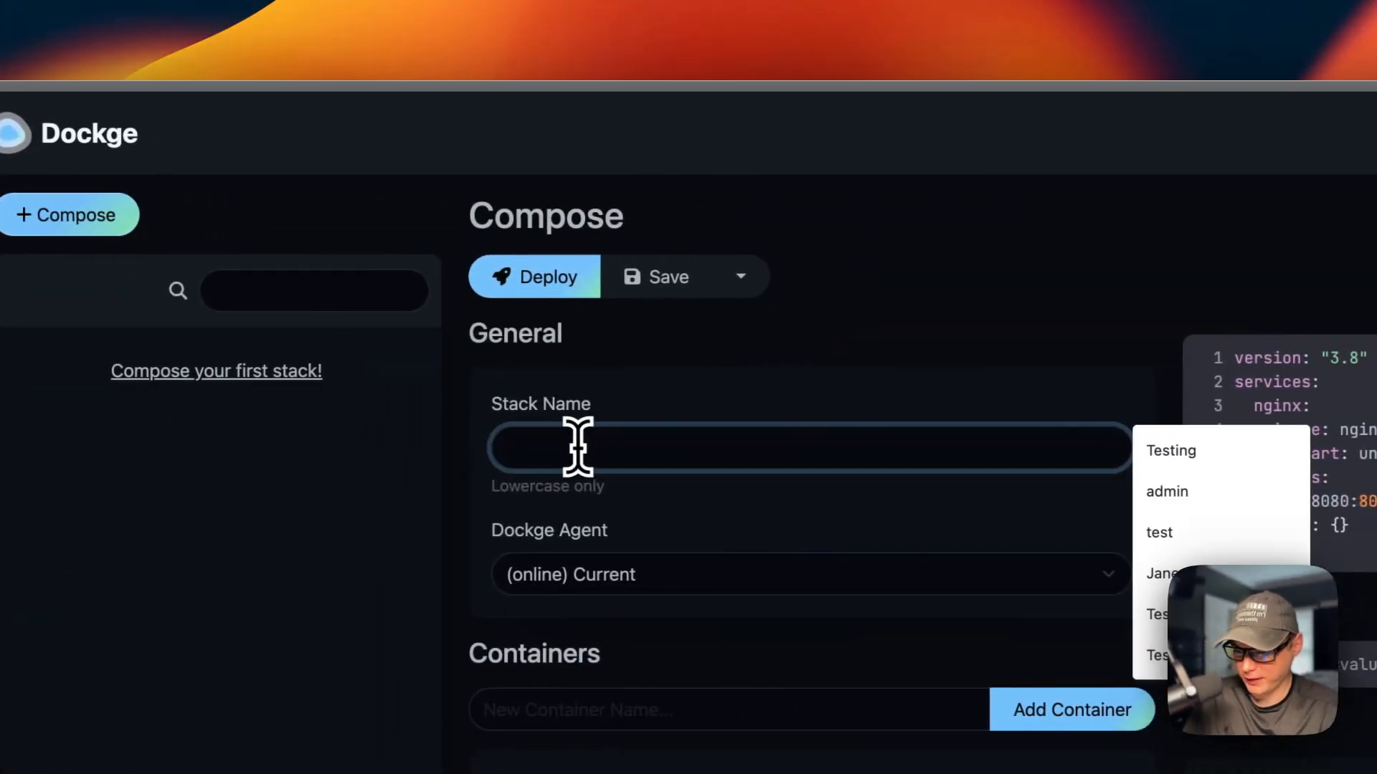
{"action": "type", "text": "actual-budget-stack"}
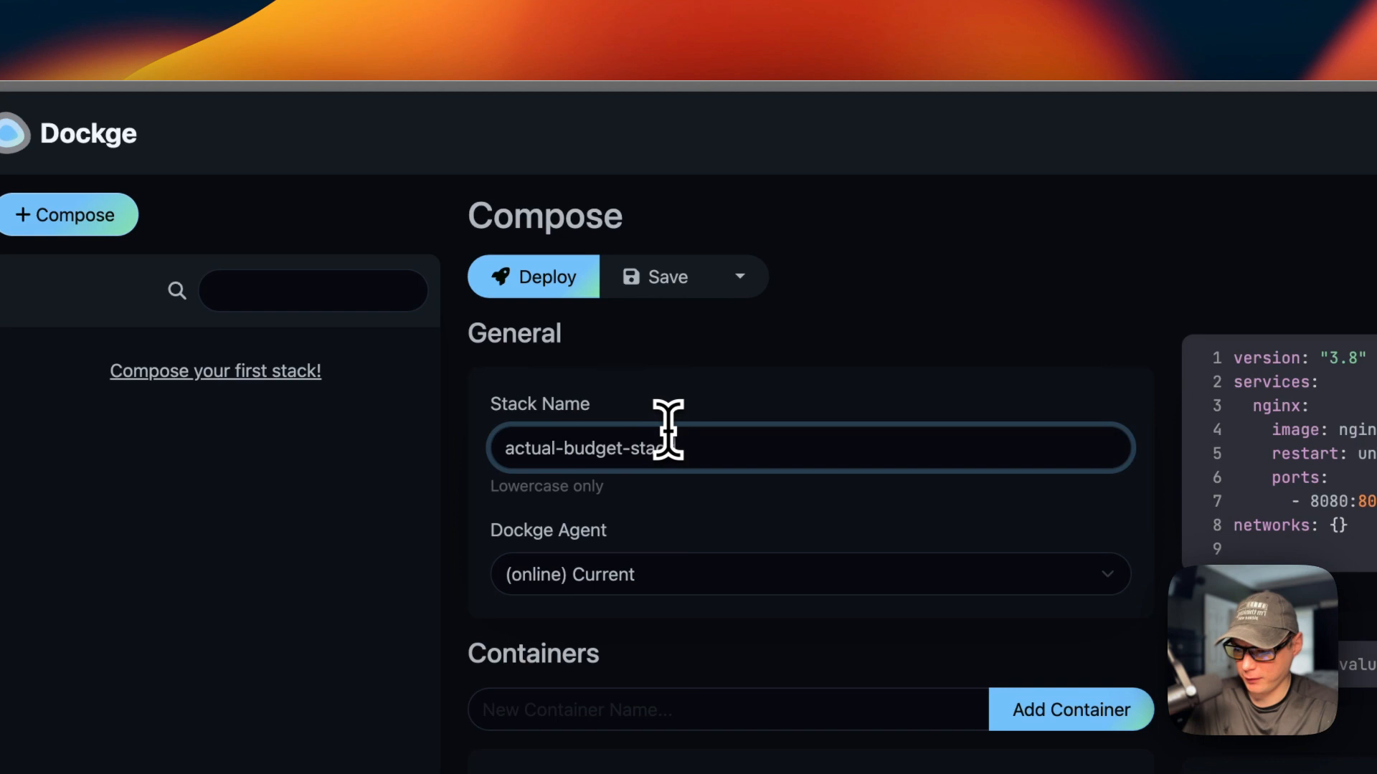
{"action": "left_click", "coordinate": [854, 363]}
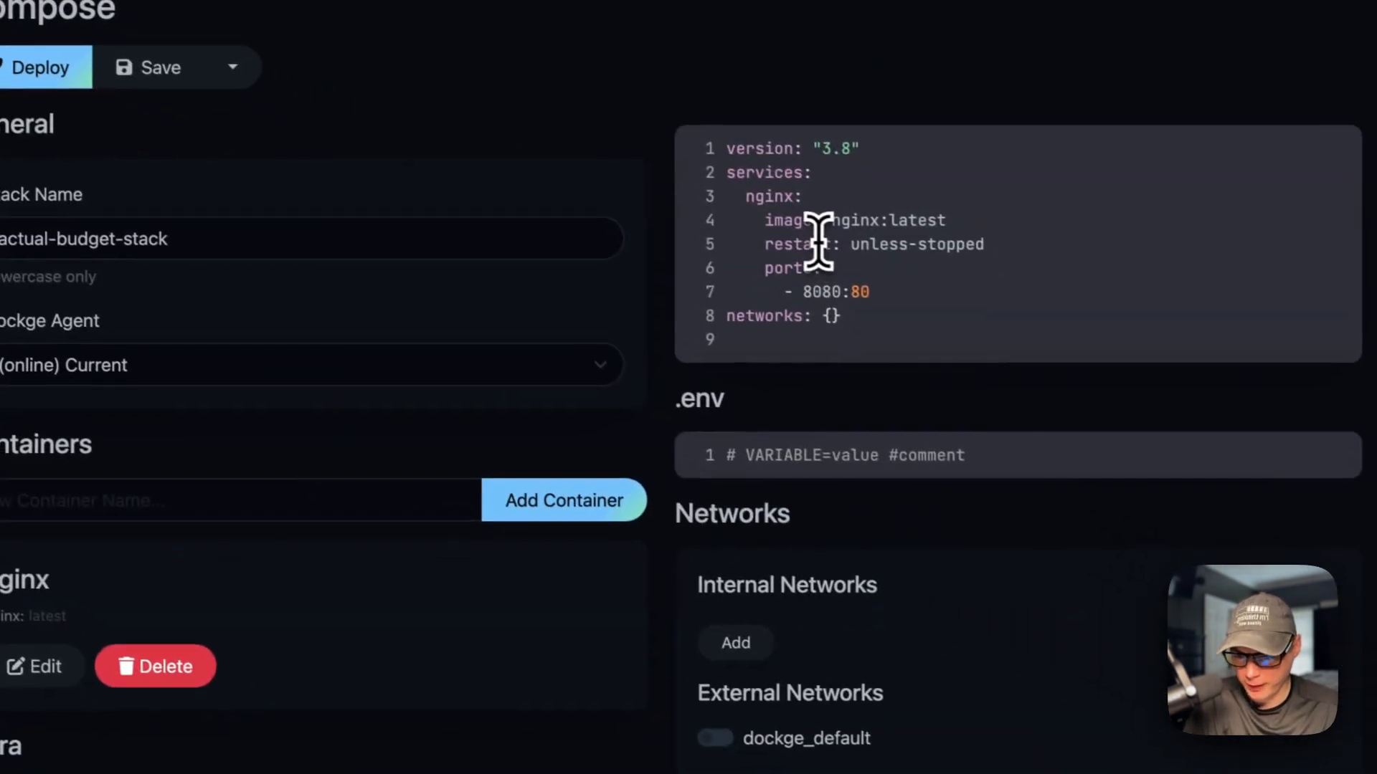
{"action": "left_click", "coordinate": [1188, 423]}
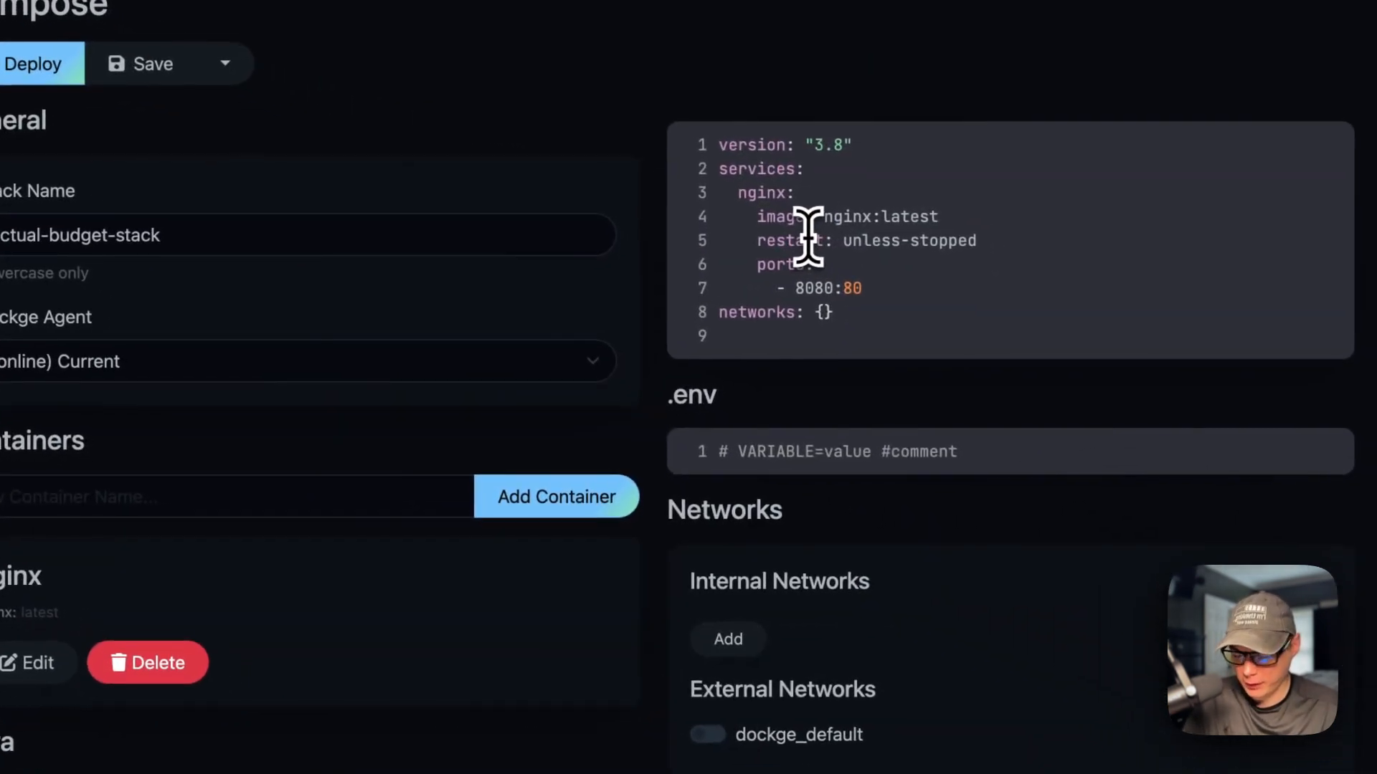
{"action": "key", "text": "super+a"}
{"action": "key", "text": "super+v"}
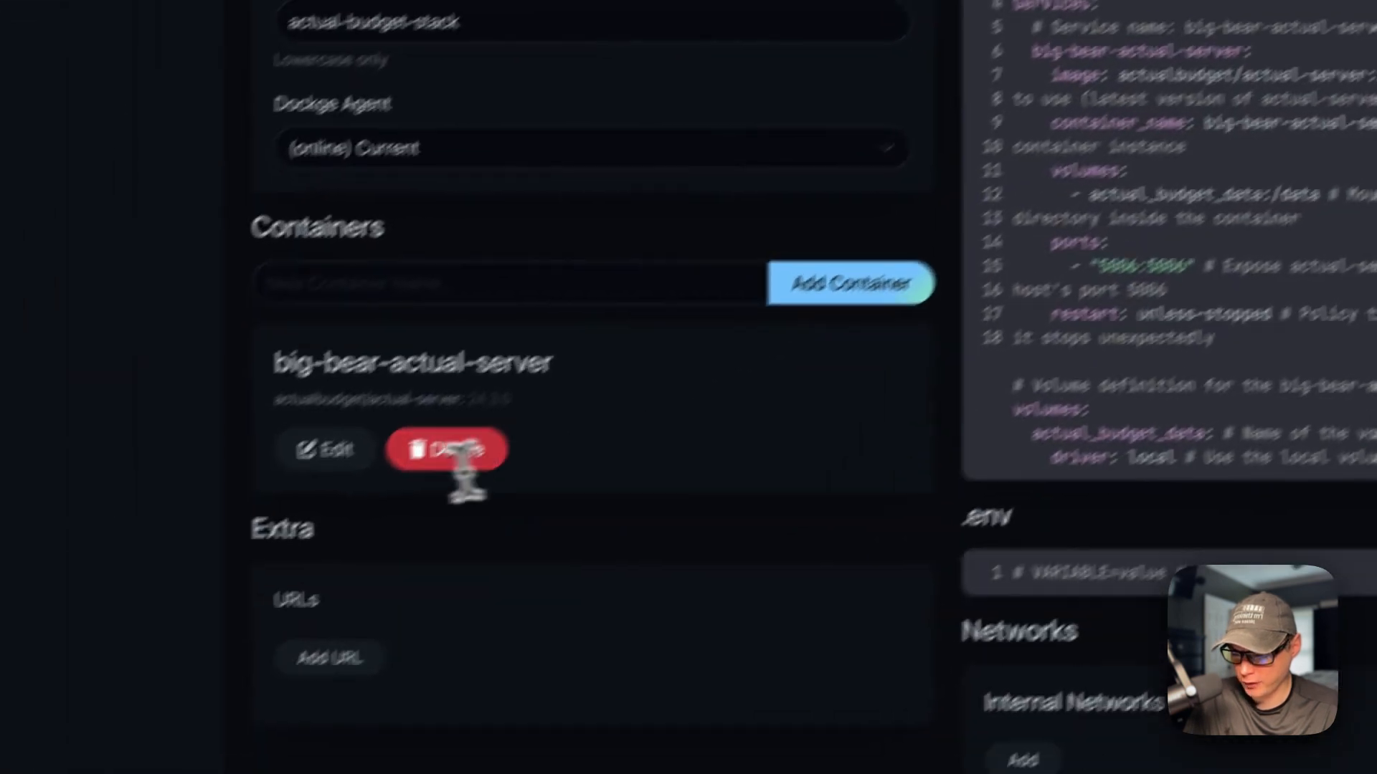
Step: Review the container's settings form and deploy the stack
{"action": "left_click", "coordinate": [28, 662]}
{"action": "scroll", "coordinate": [563, 530], "scroll_direction": "down", "scroll_amount": 2}
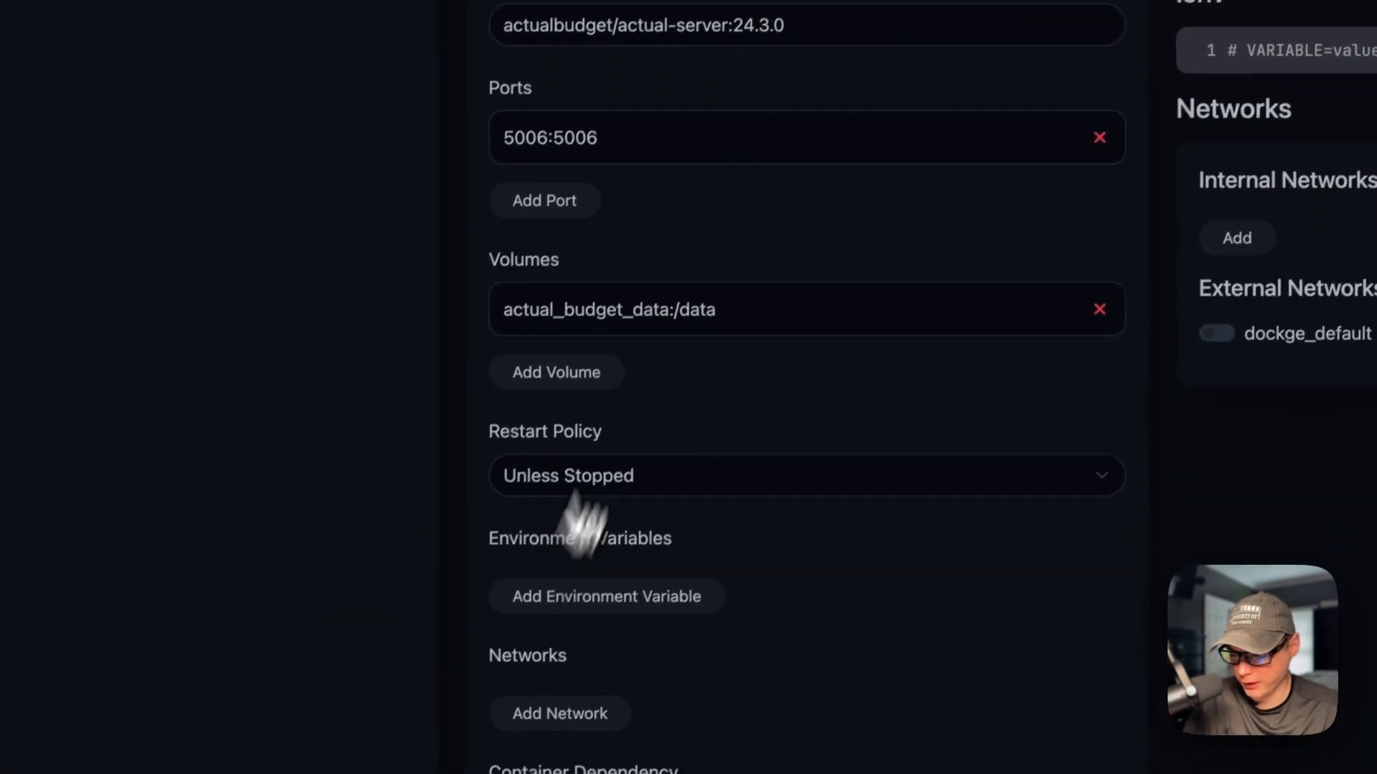
{"action": "scroll", "coordinate": [674, 469], "scroll_direction": "up", "scroll_amount": 6}
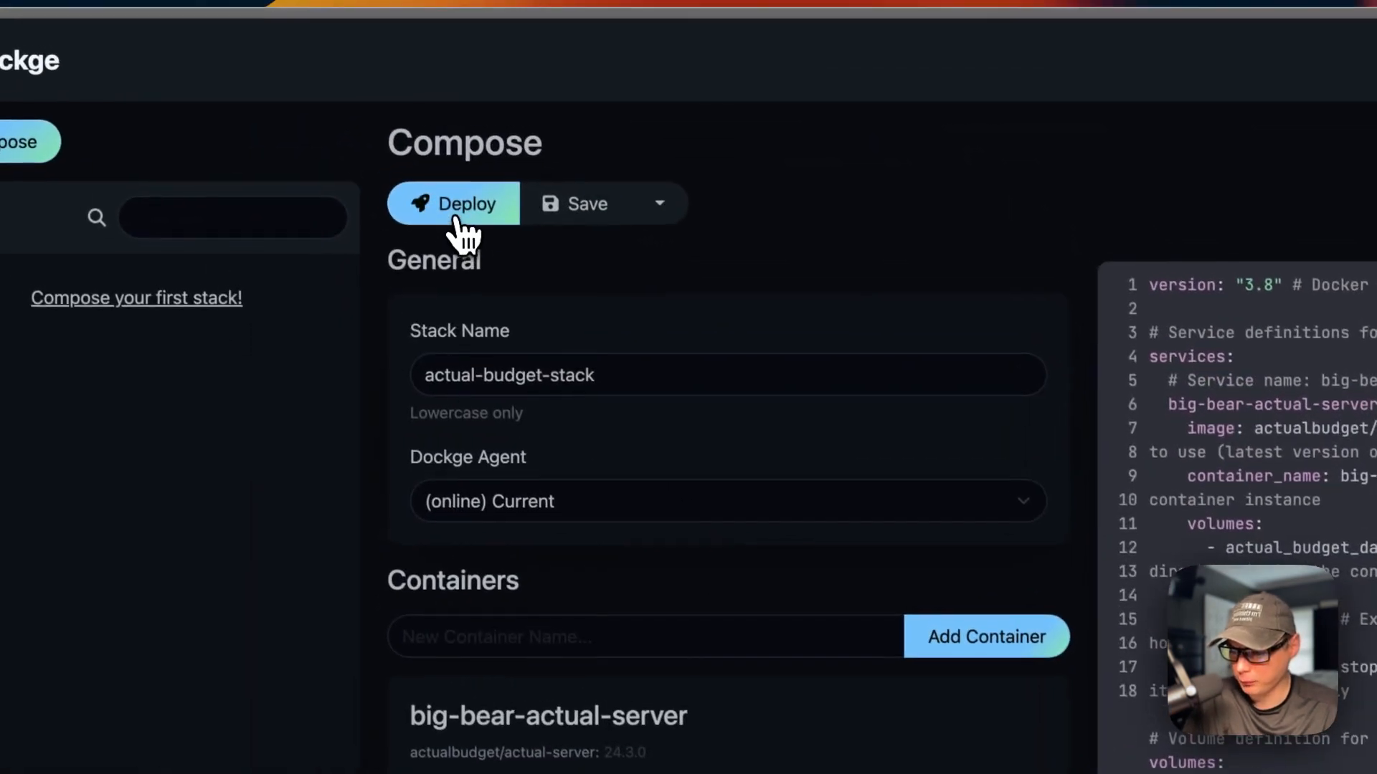
{"action": "left_click", "coordinate": [458, 215]}
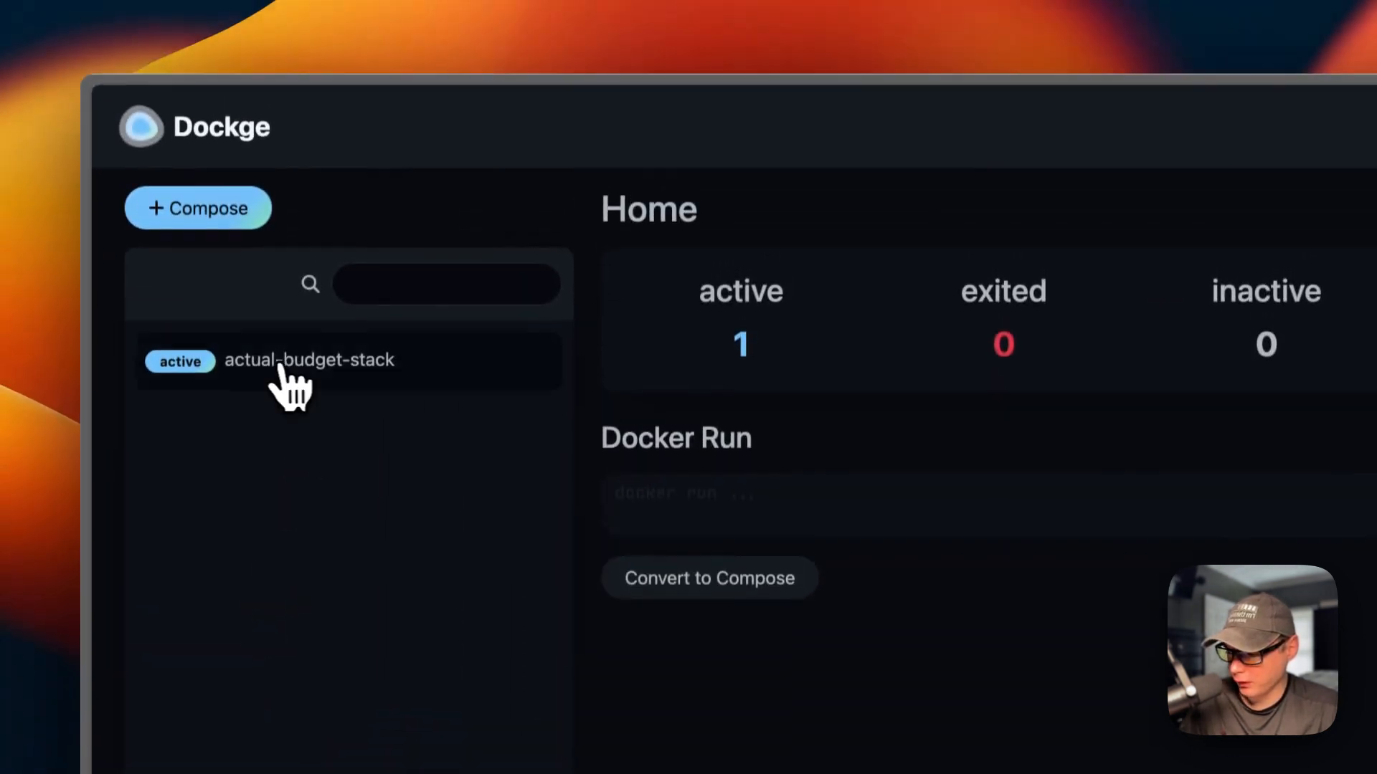
Step: Open actual-budget-stack, glance at the Stop options, and select image version 24.3.0
{"action": "left_click", "coordinate": [281, 367]}
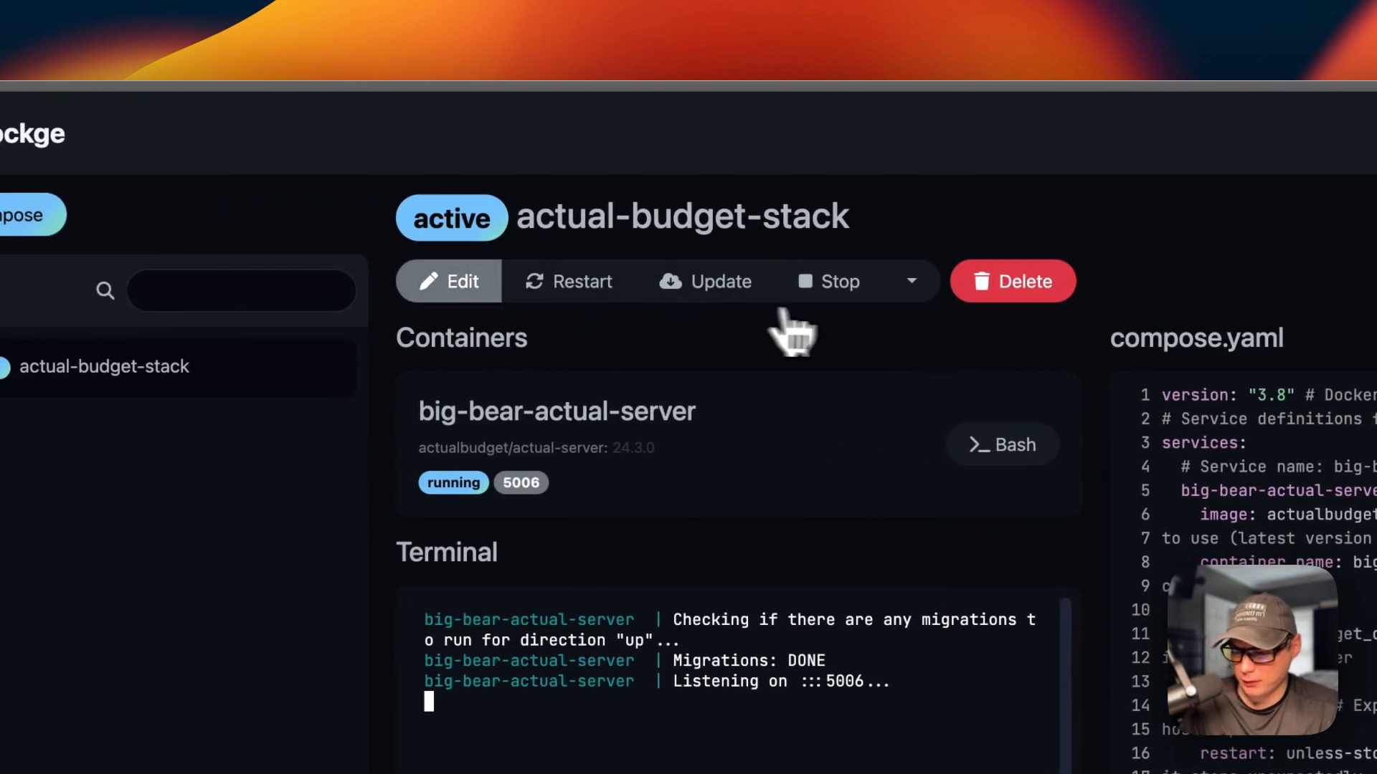
{"action": "left_click", "coordinate": [911, 281]}
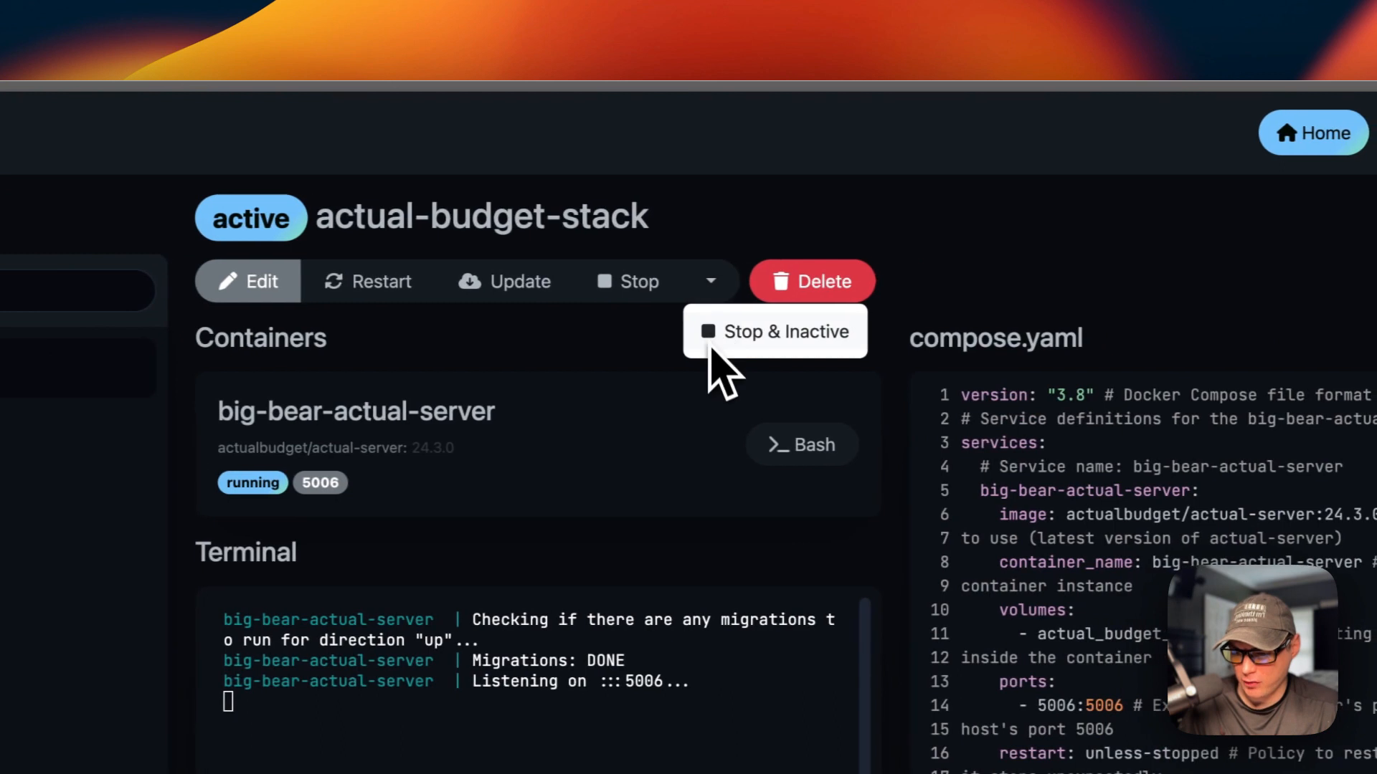
{"action": "left_click", "coordinate": [611, 338]}
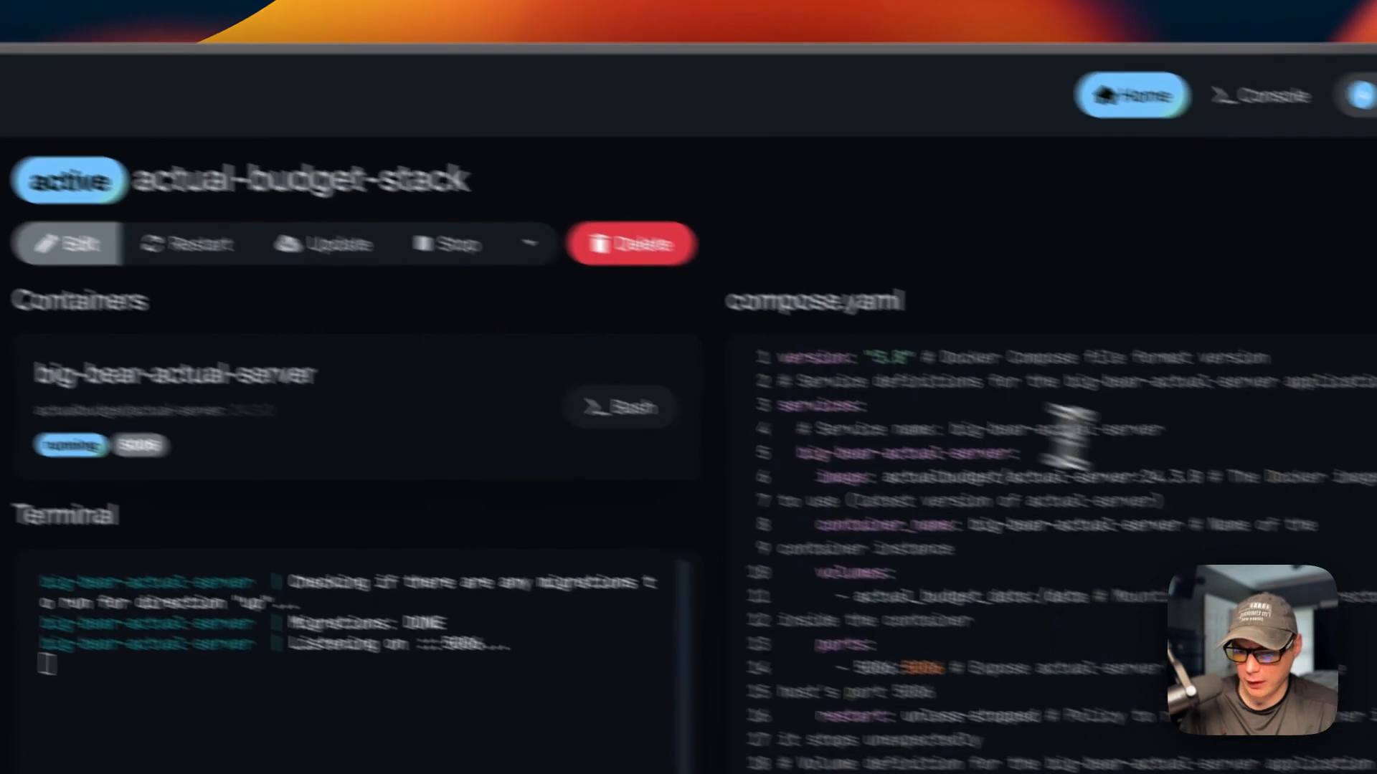
{"action": "double_click", "coordinate": [1316, 515]}
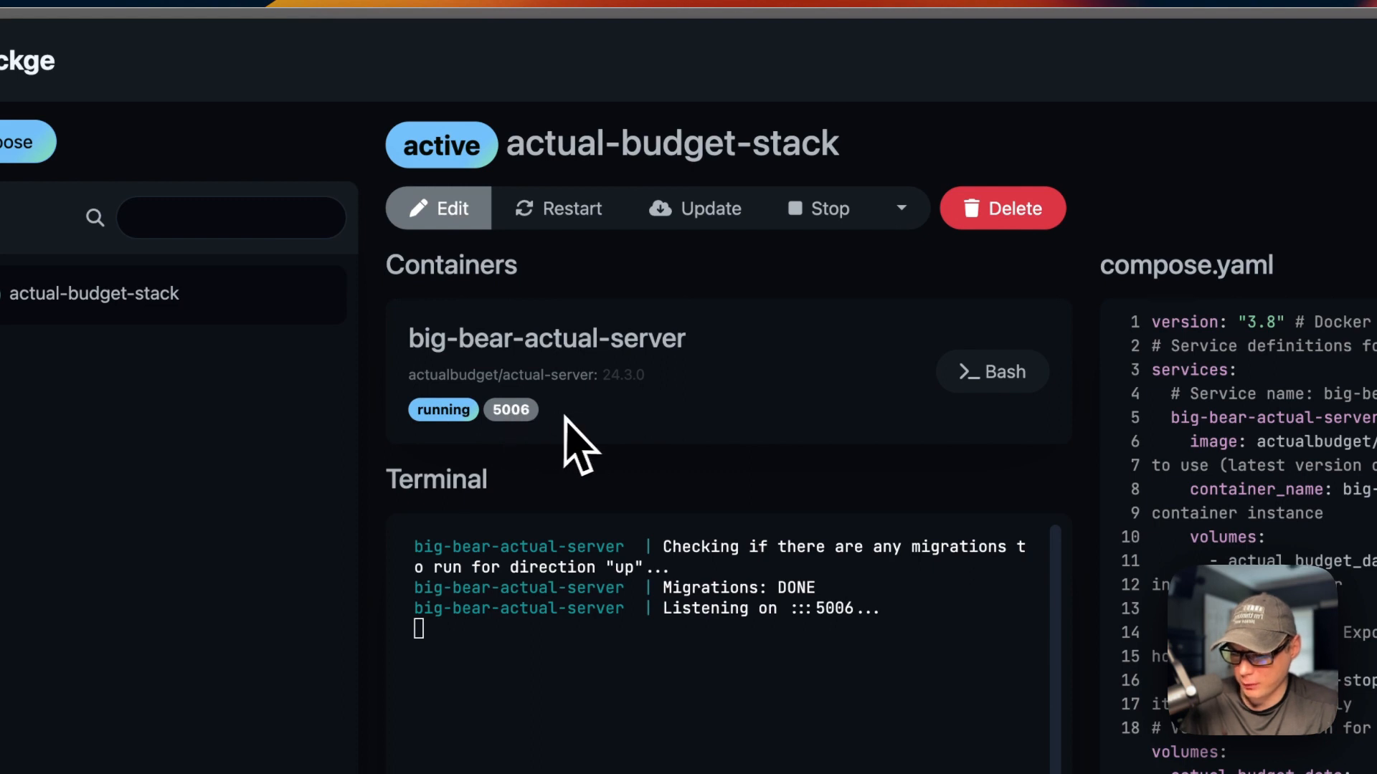
{"action": "left_click", "coordinate": [993, 371]}
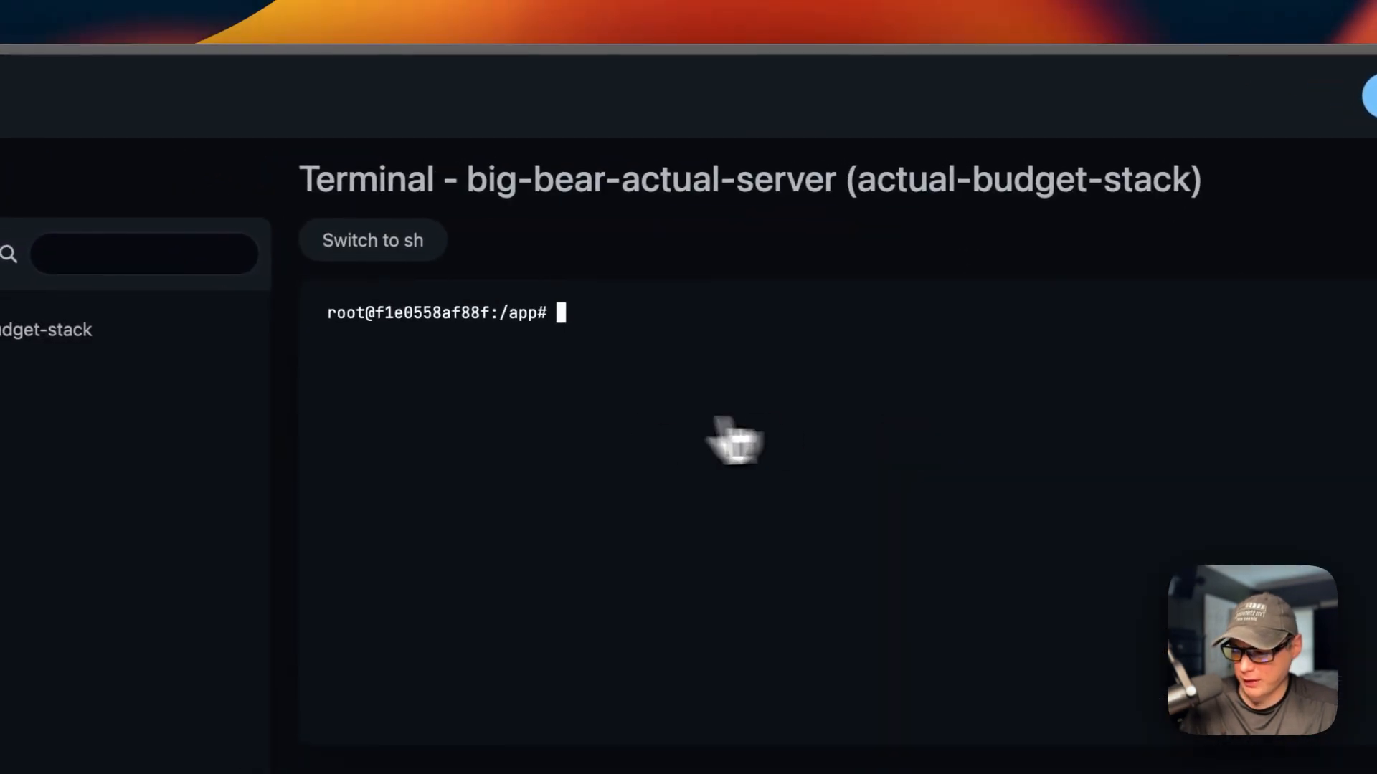
{"action": "type", "text": "ls"}
{"action": "key", "text": "Return"}
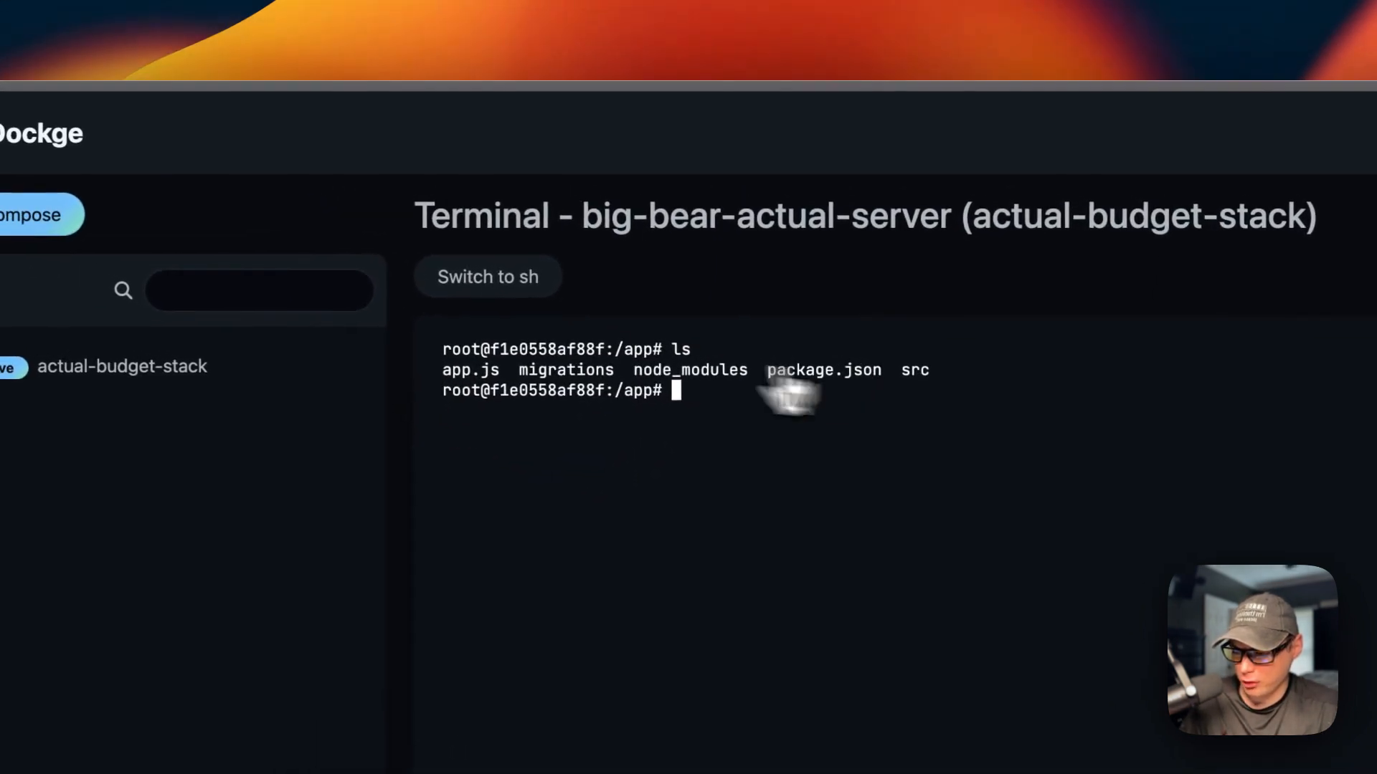
{"action": "left_click", "coordinate": [366, 252]}
{"action": "type", "text": "ls"}
{"action": "key", "text": "Return"}
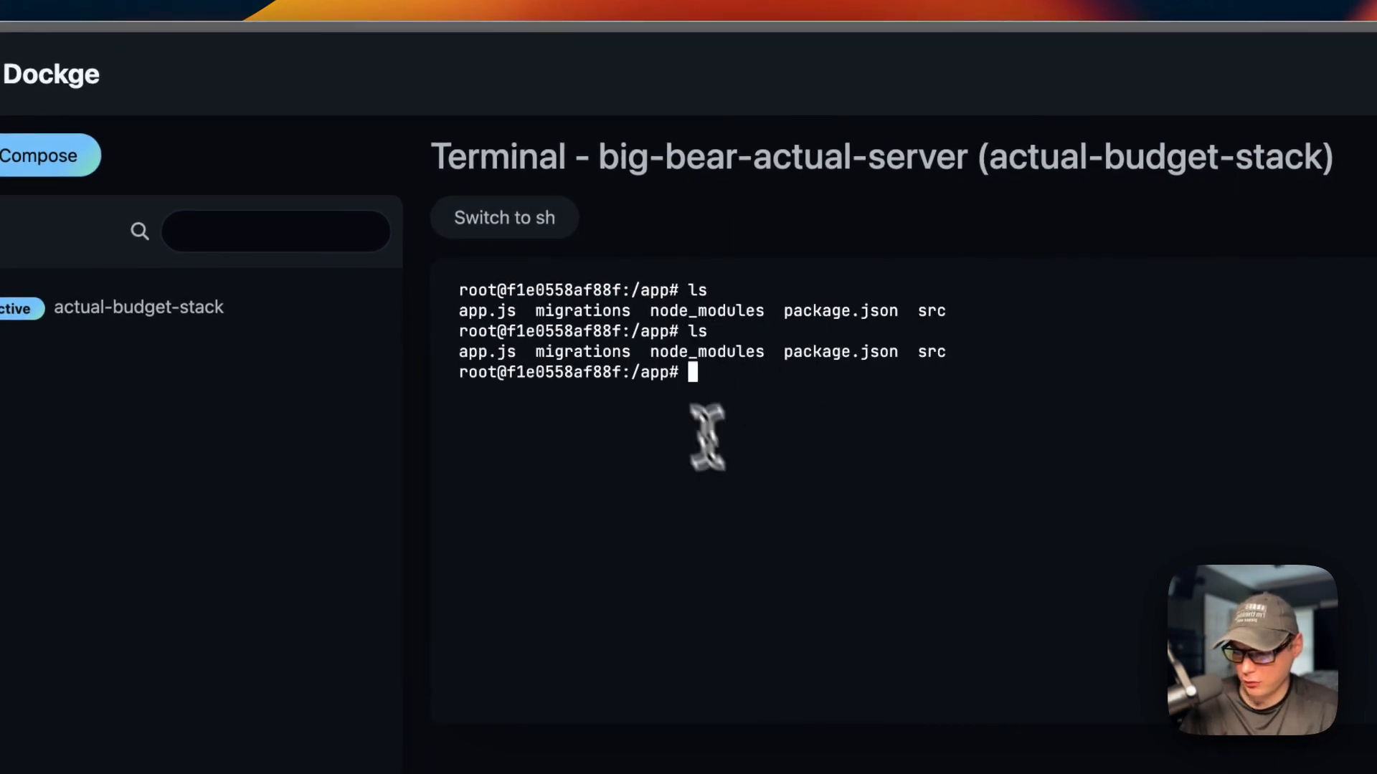
{"action": "left_click", "coordinate": [240, 315]}
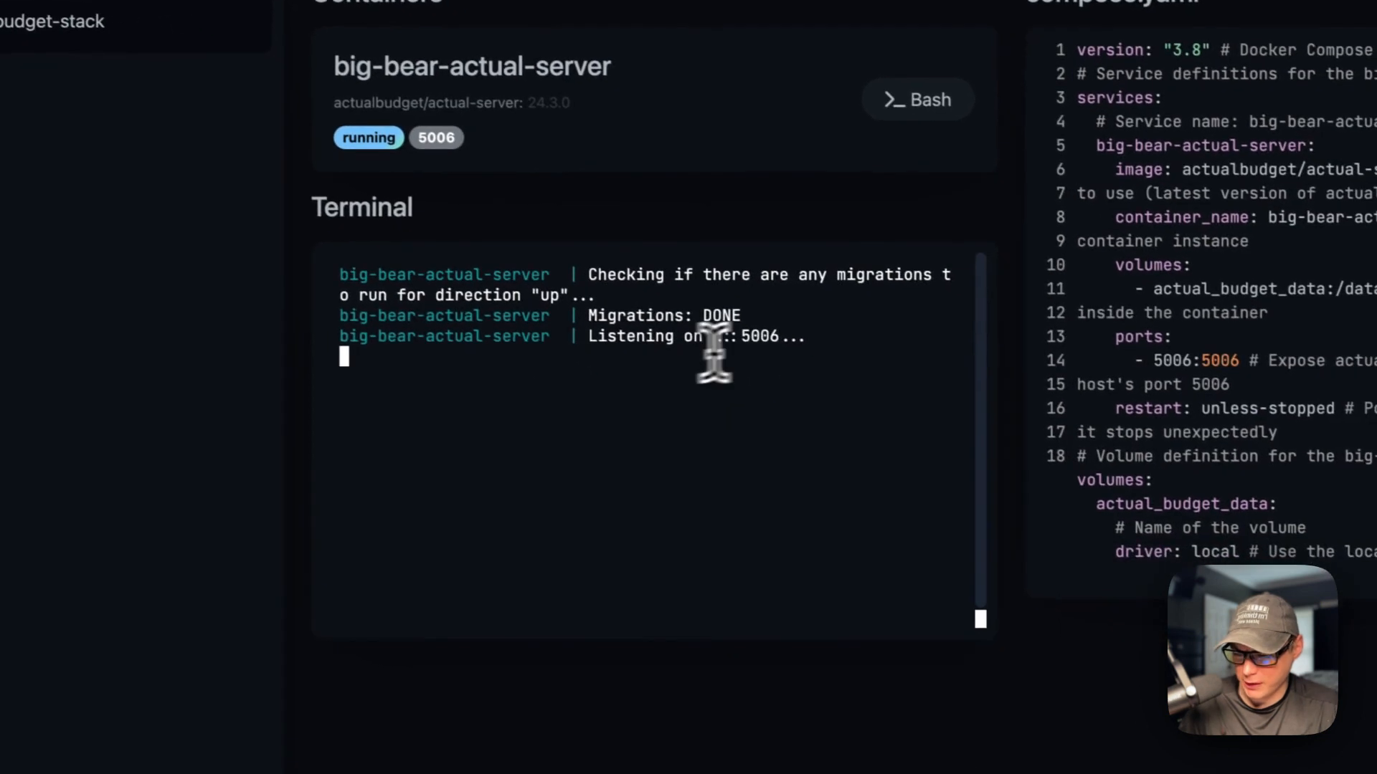
Step: Select the listening port in the log and the compose.yaml text, then clear it
{"action": "double_click", "coordinate": [563, 451]}
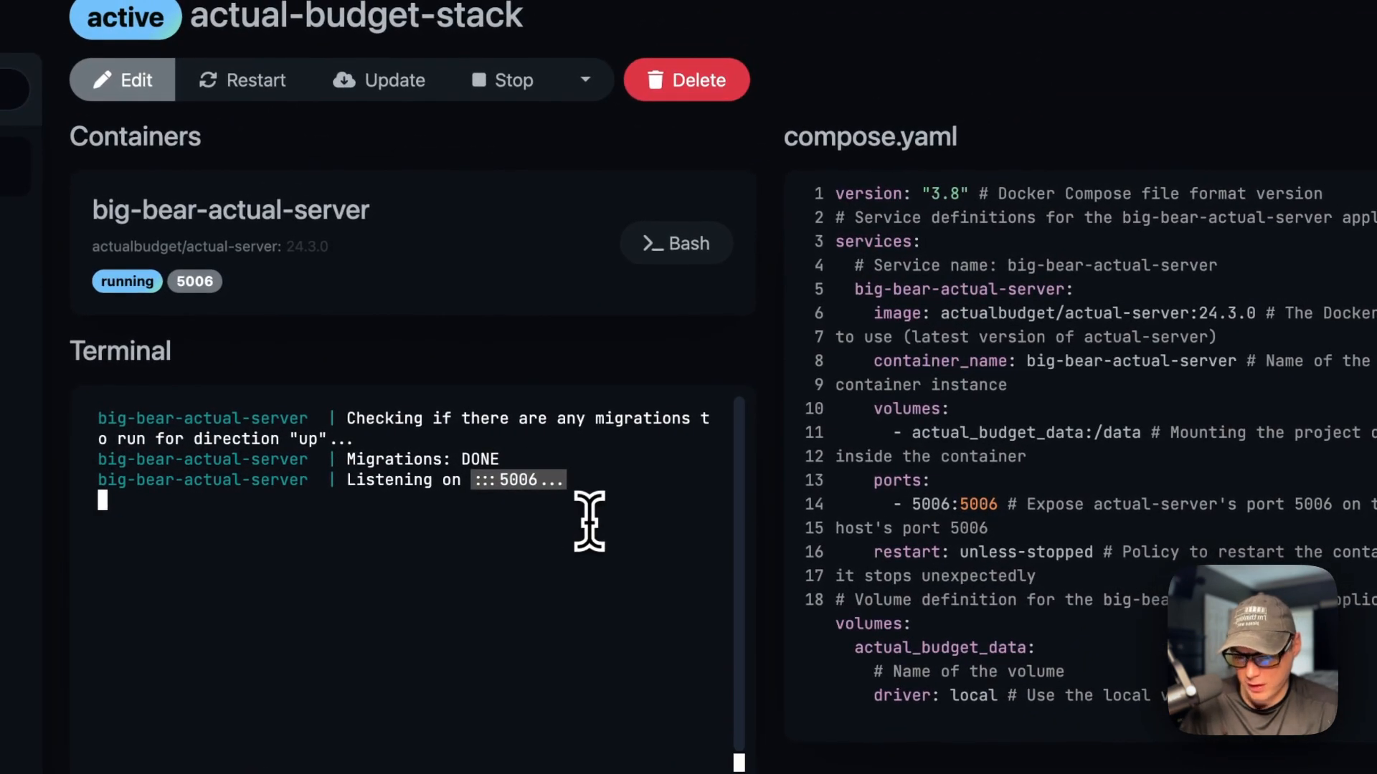
{"action": "left_click_drag", "start_coordinate": [832, 194], "coordinate": [1356, 694]}
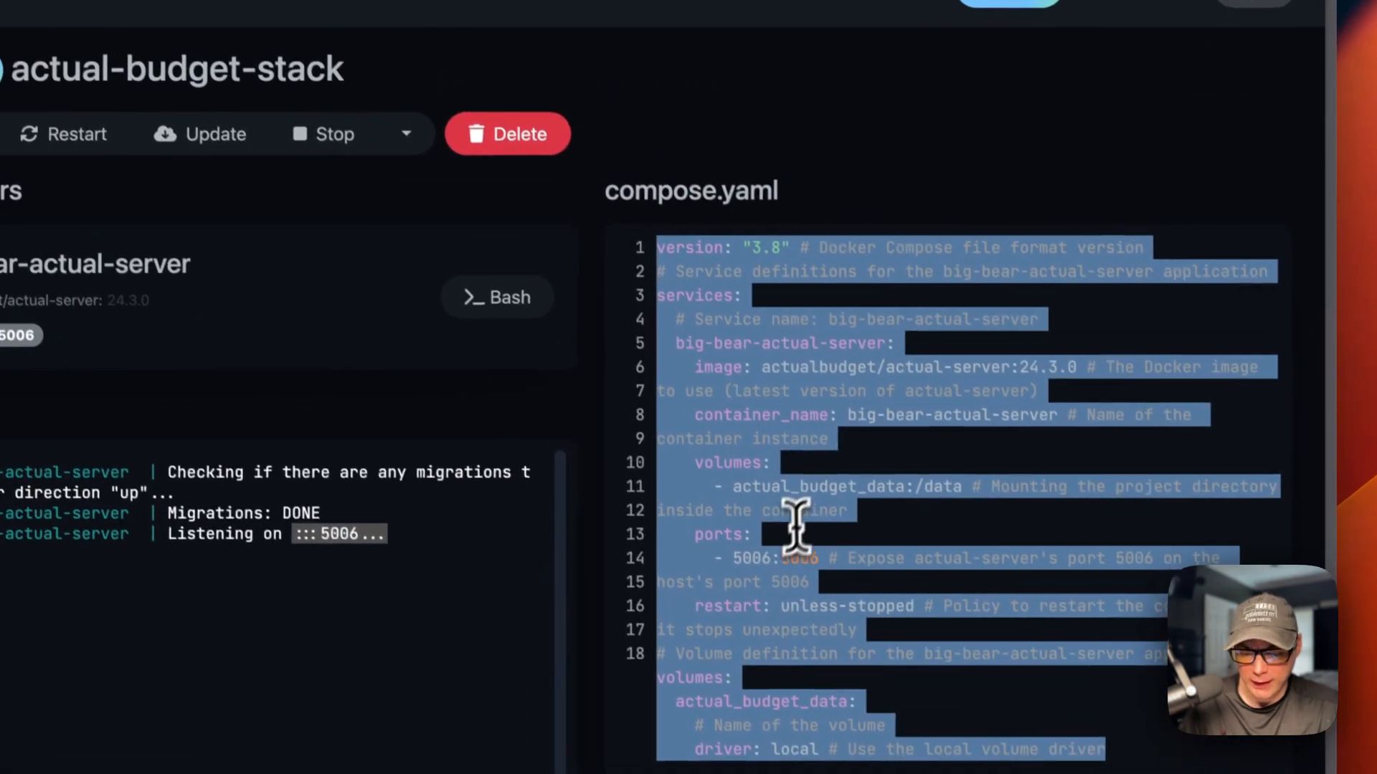
{"action": "left_click", "coordinate": [817, 485]}
Step: Enter edit mode and add a new container named nginx to the stack
{"action": "left_click", "coordinate": [29, 164]}
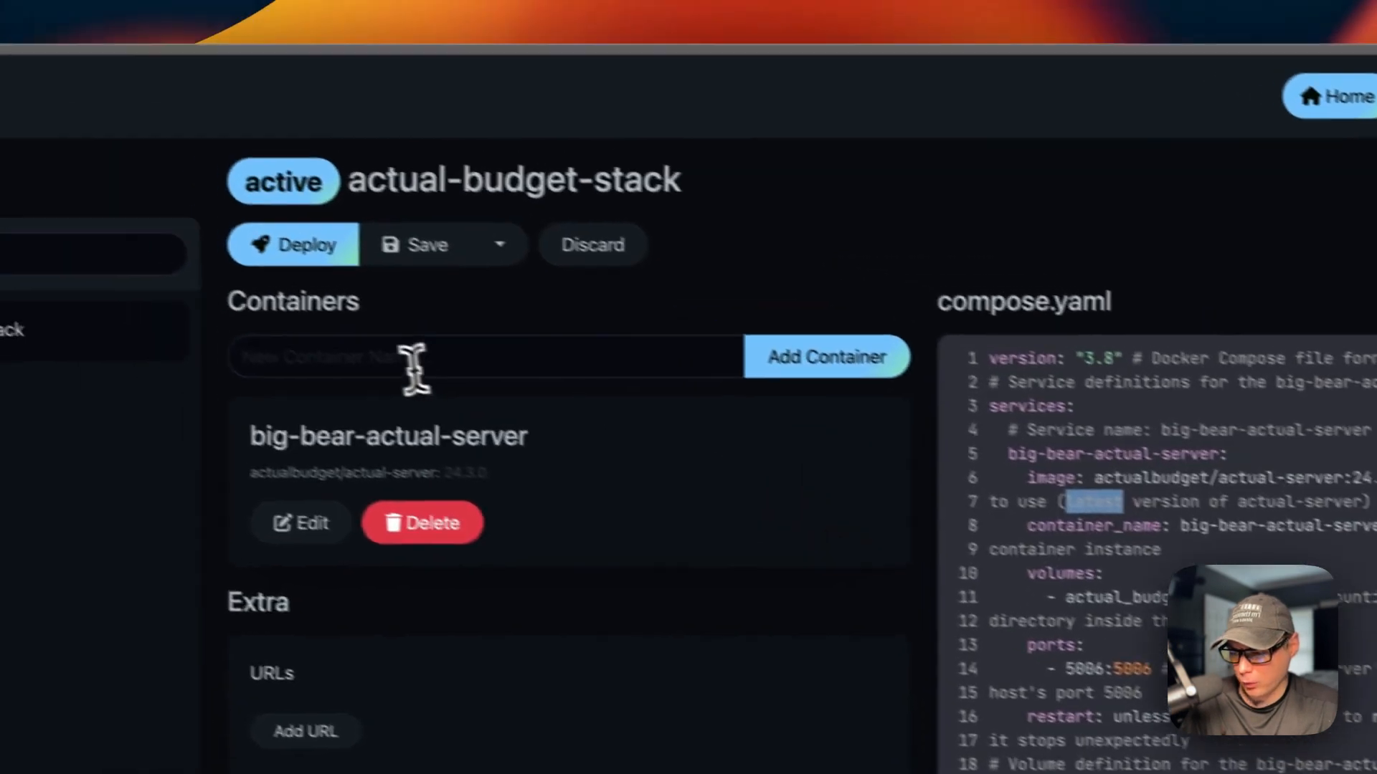
{"action": "left_click", "coordinate": [237, 295]}
{"action": "type", "text": "nginx"}
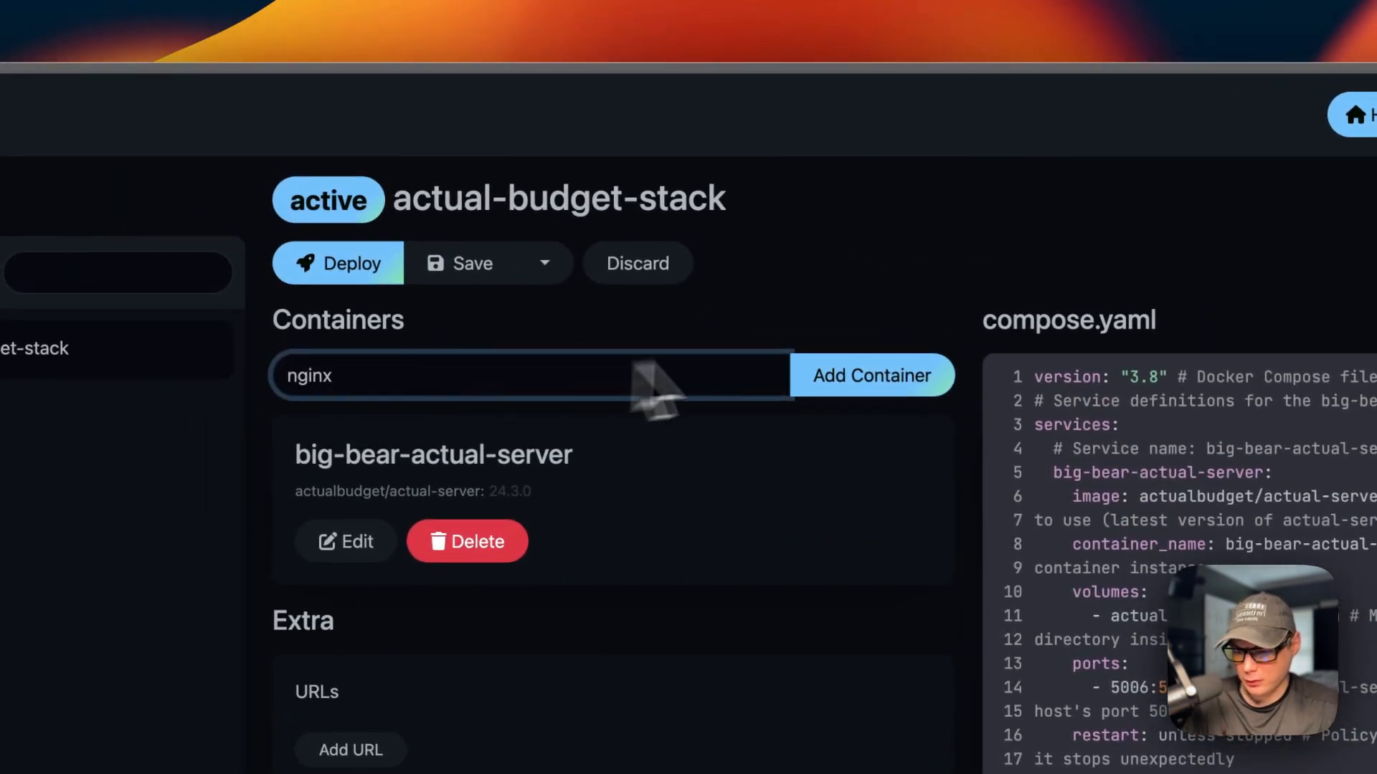
{"action": "left_click", "coordinate": [866, 378]}
{"action": "left_click_drag", "start_coordinate": [716, 492], "coordinate": [961, 518]}
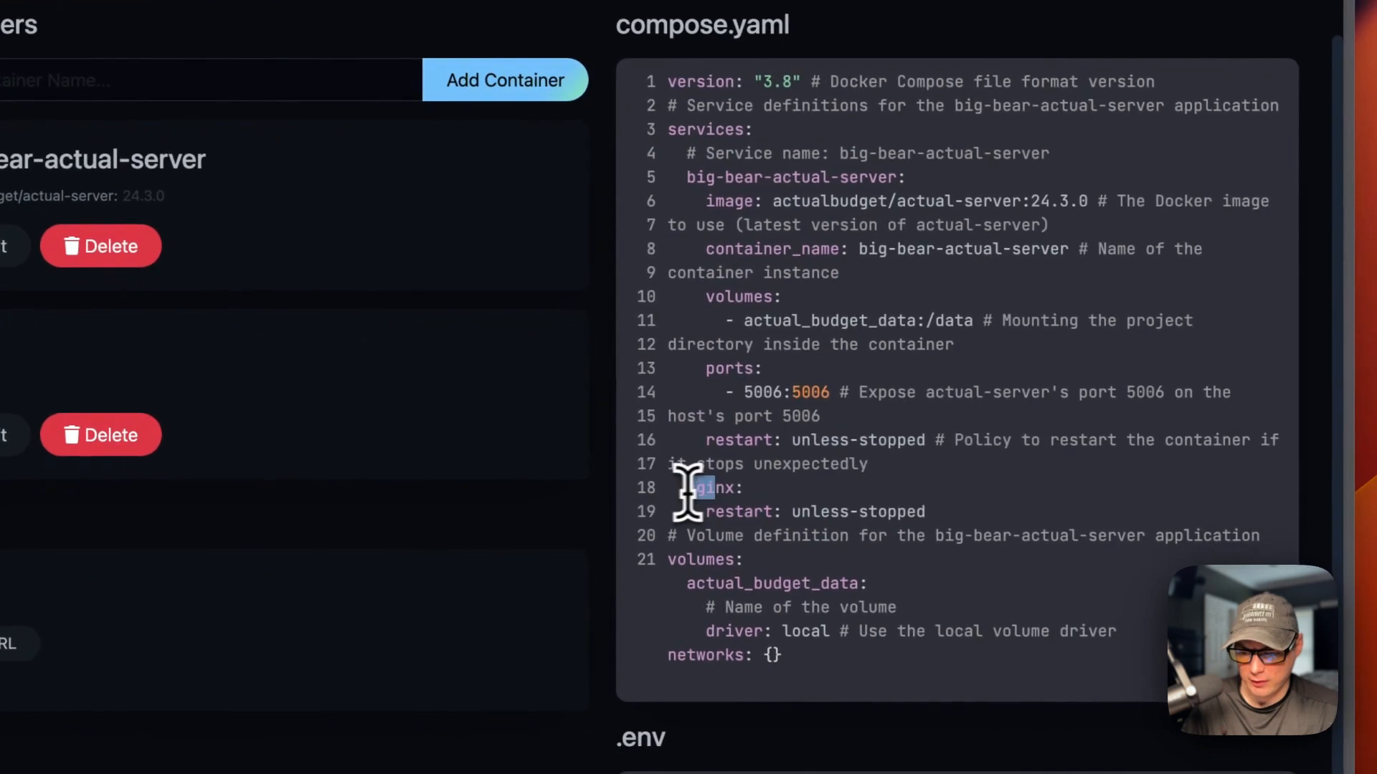
{"action": "double_click", "coordinate": [709, 129]}
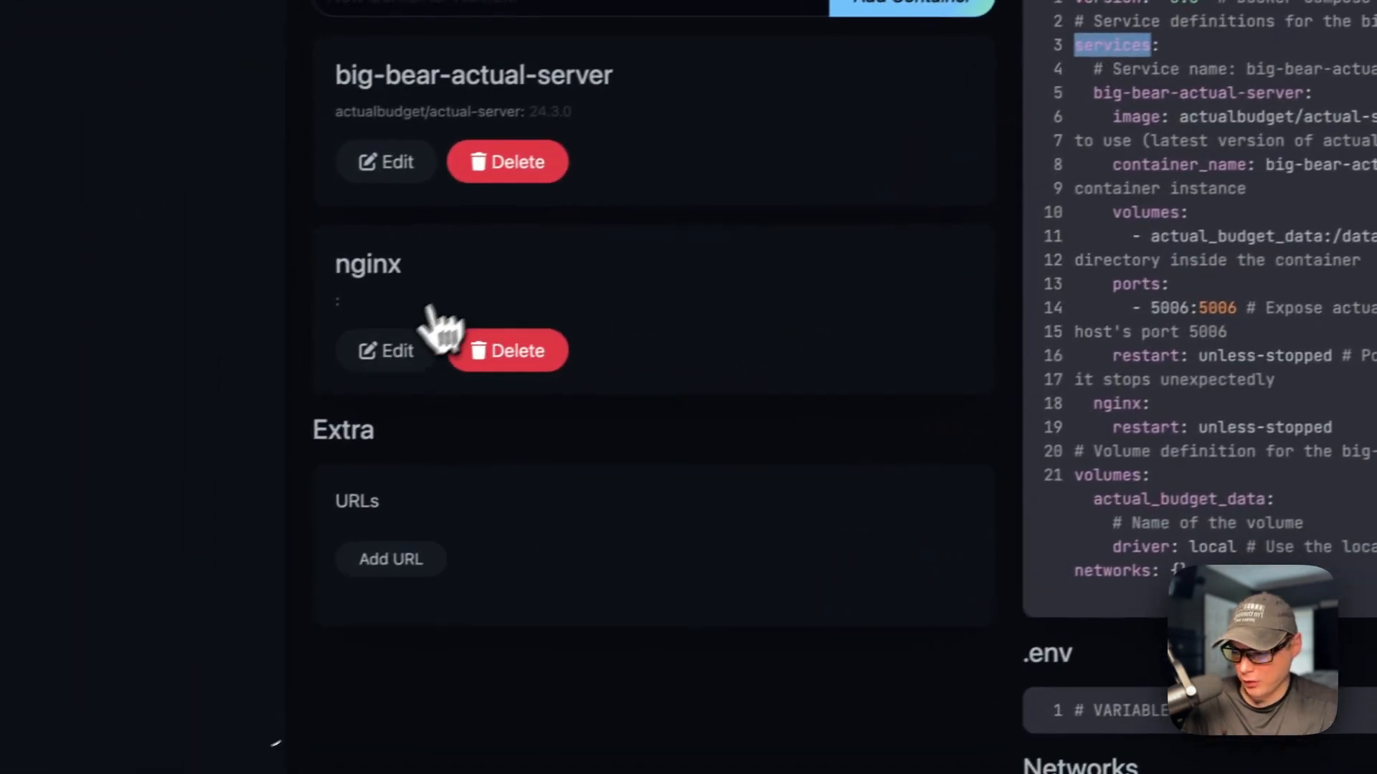
Step: Paste louislam/uptime-kuma:1 as the nginx image, then delete the nginx container
{"action": "left_click", "coordinate": [20, 528]}
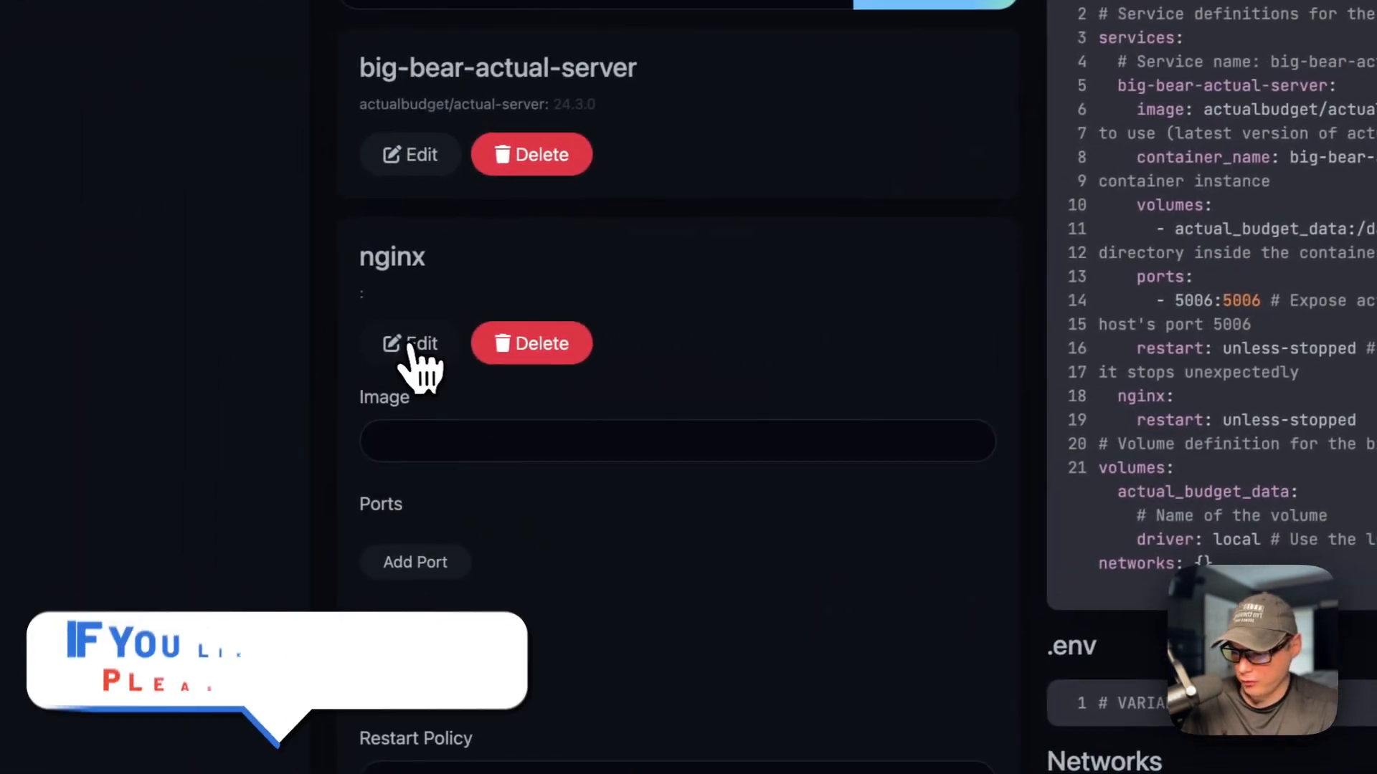
{"action": "left_click", "coordinate": [517, 440]}
{"action": "type", "text": "louislam/uptime-kuma:1"}
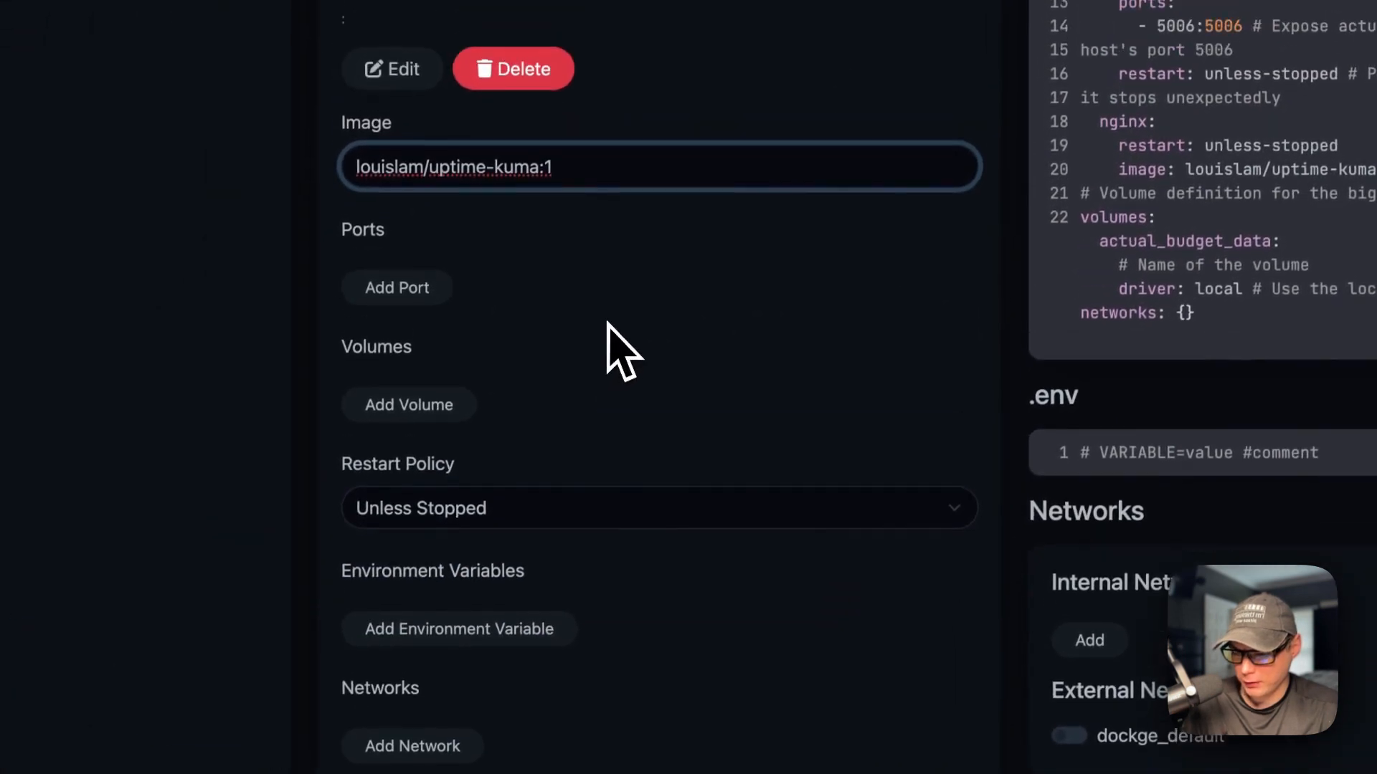
{"action": "scroll", "coordinate": [622, 351], "scroll_direction": "up", "scroll_amount": 3}
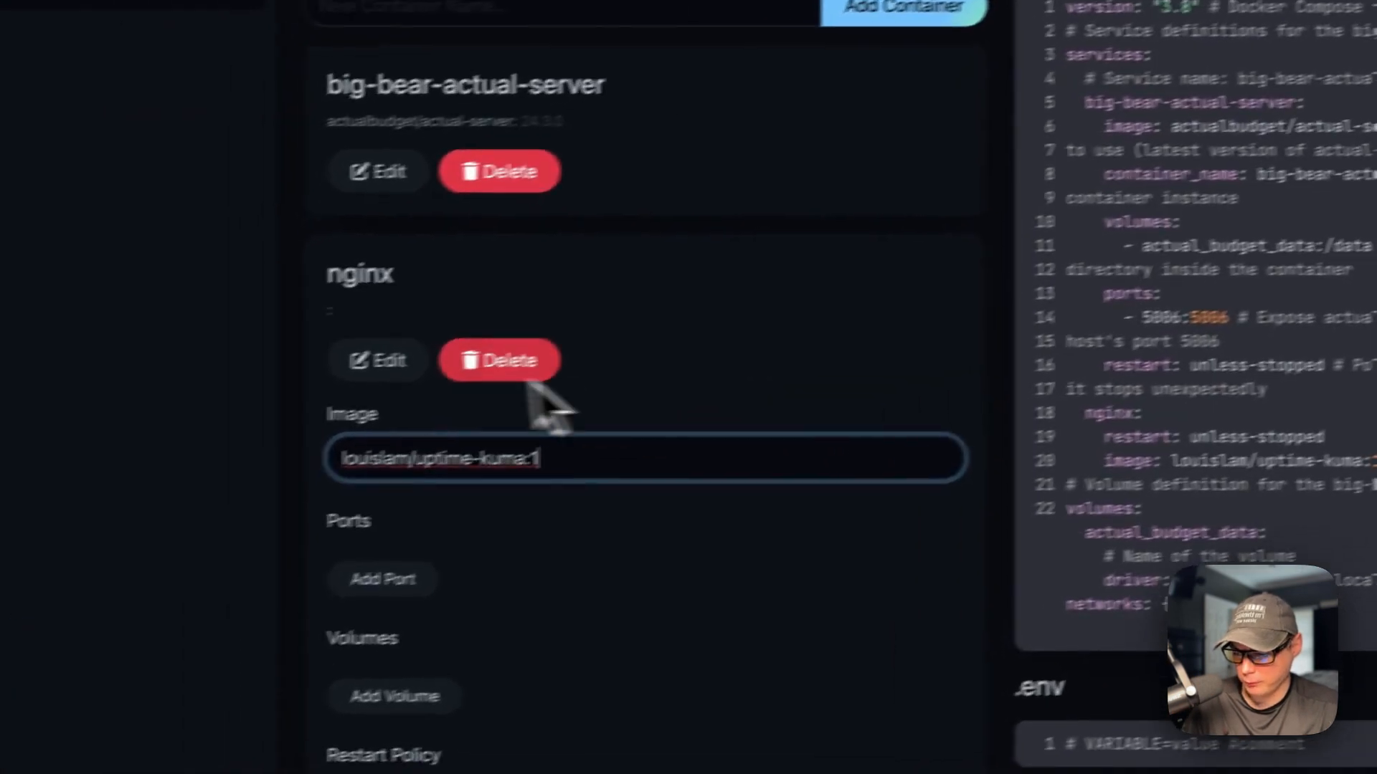
{"action": "left_click", "coordinate": [495, 290]}
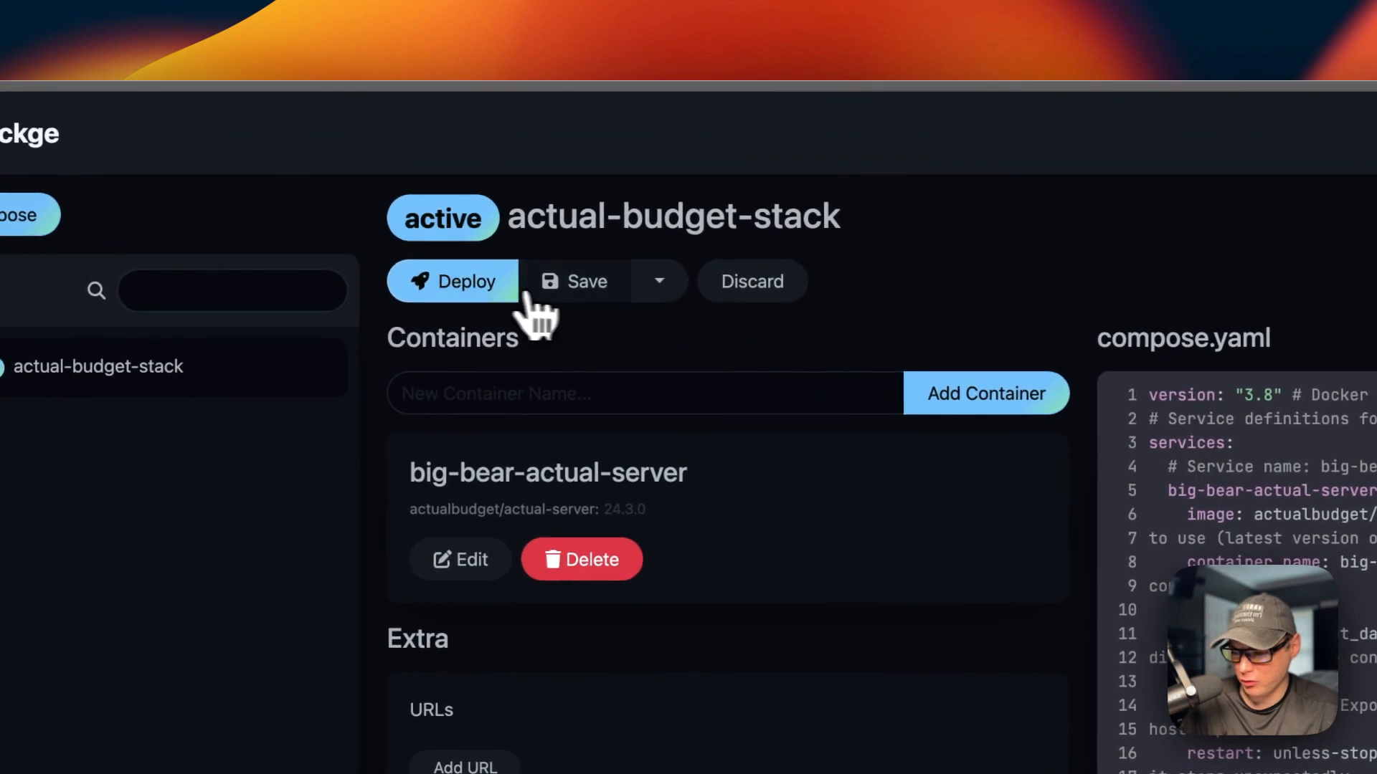
Step: Glance at the Save options, then discard the unsaved stack edits
{"action": "left_click", "coordinate": [659, 283]}
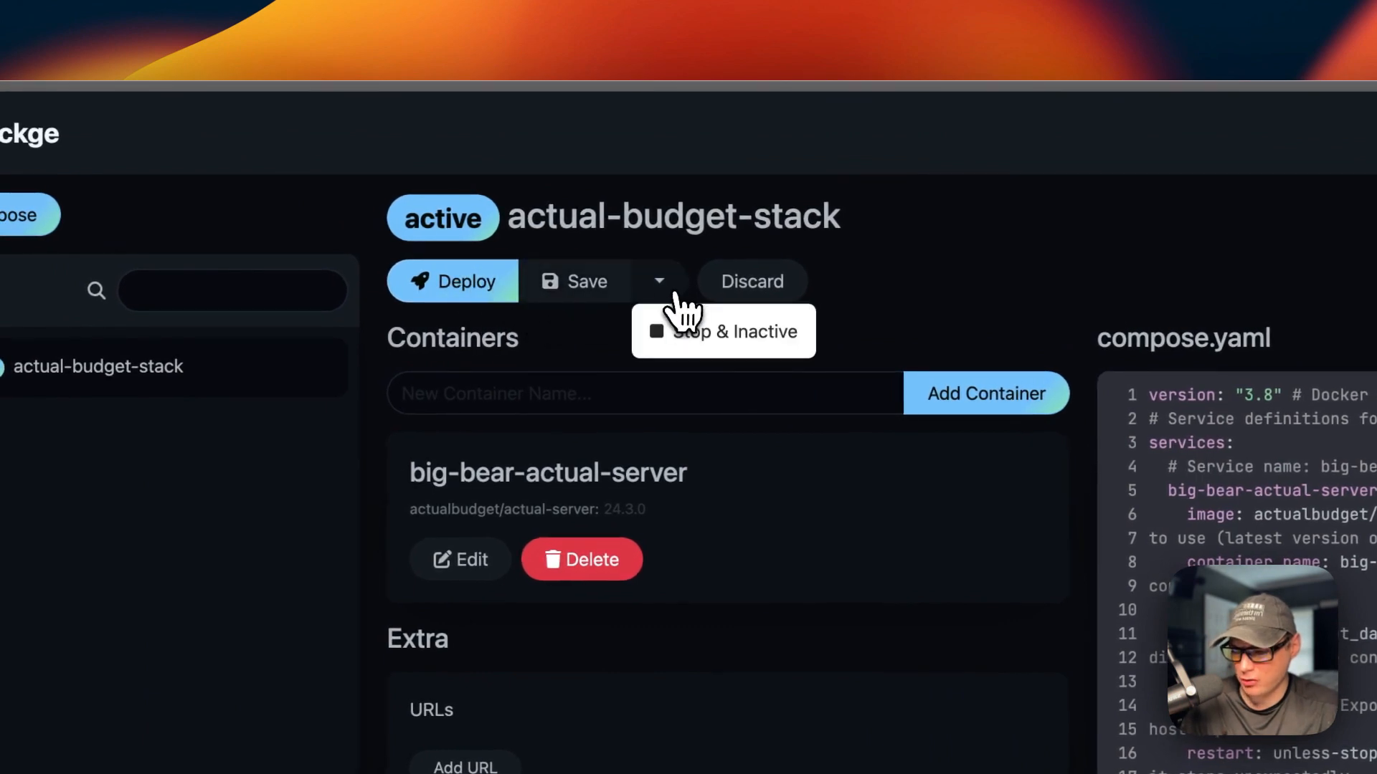
{"action": "left_click", "coordinate": [611, 339]}
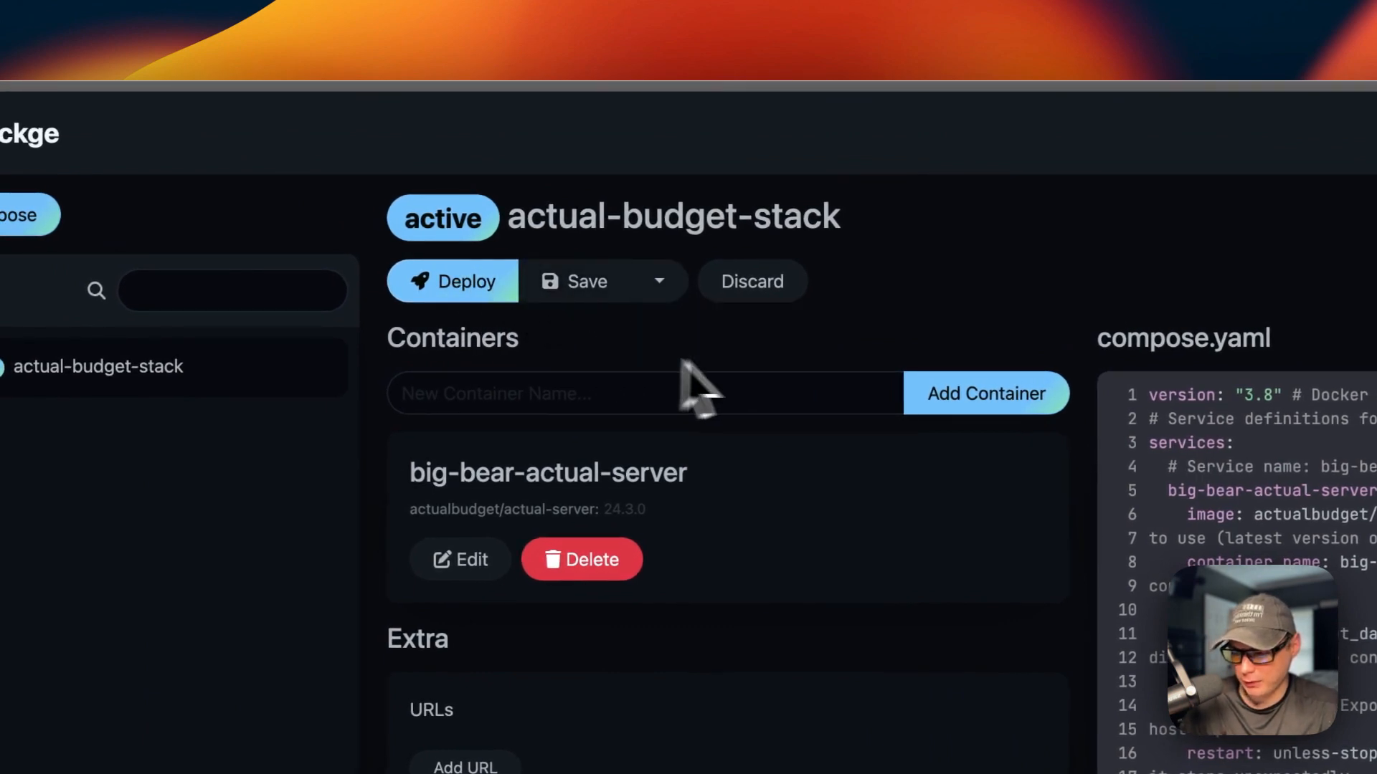
{"action": "left_click", "coordinate": [755, 297]}
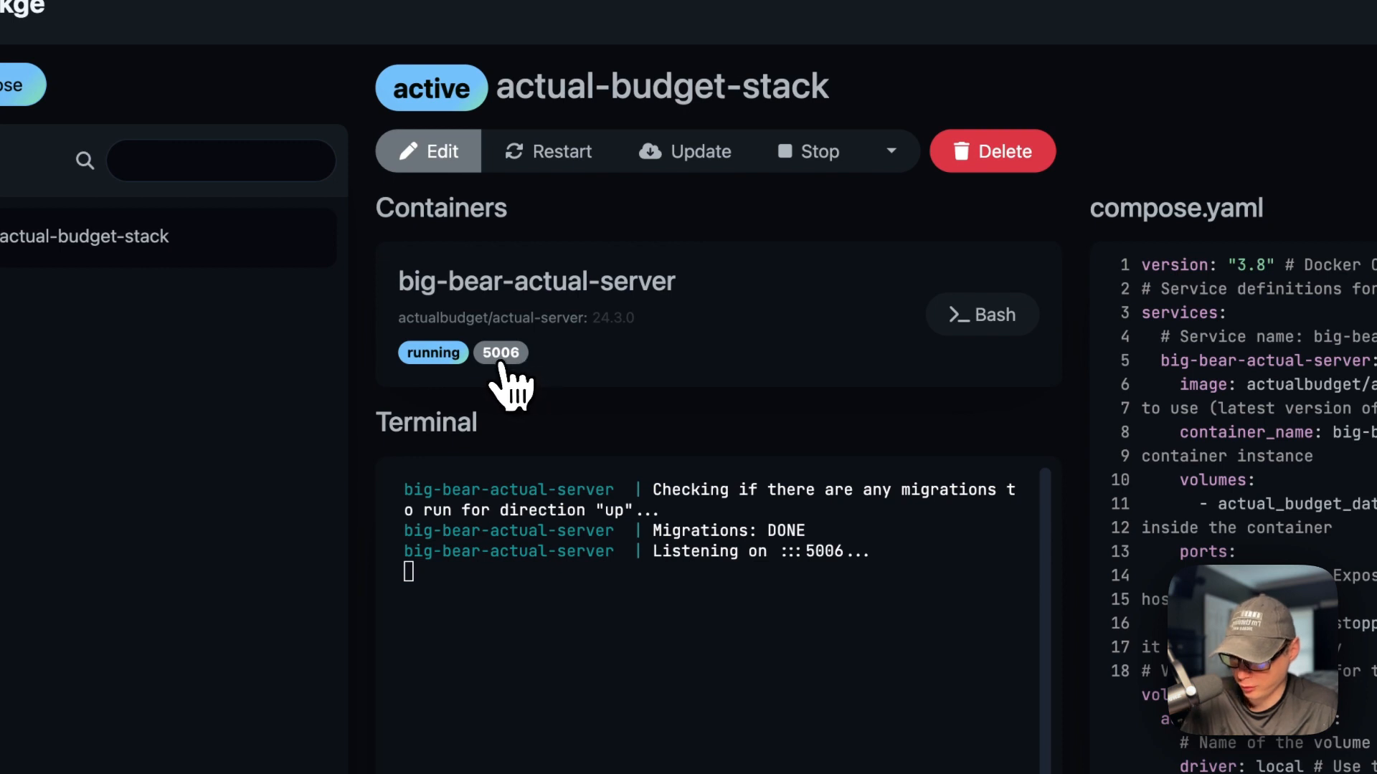
Step: Open Actual on port 5006, reveal the SharedArrayBuffer error, and continue in fallback mode
{"action": "left_click", "coordinate": [500, 353]}
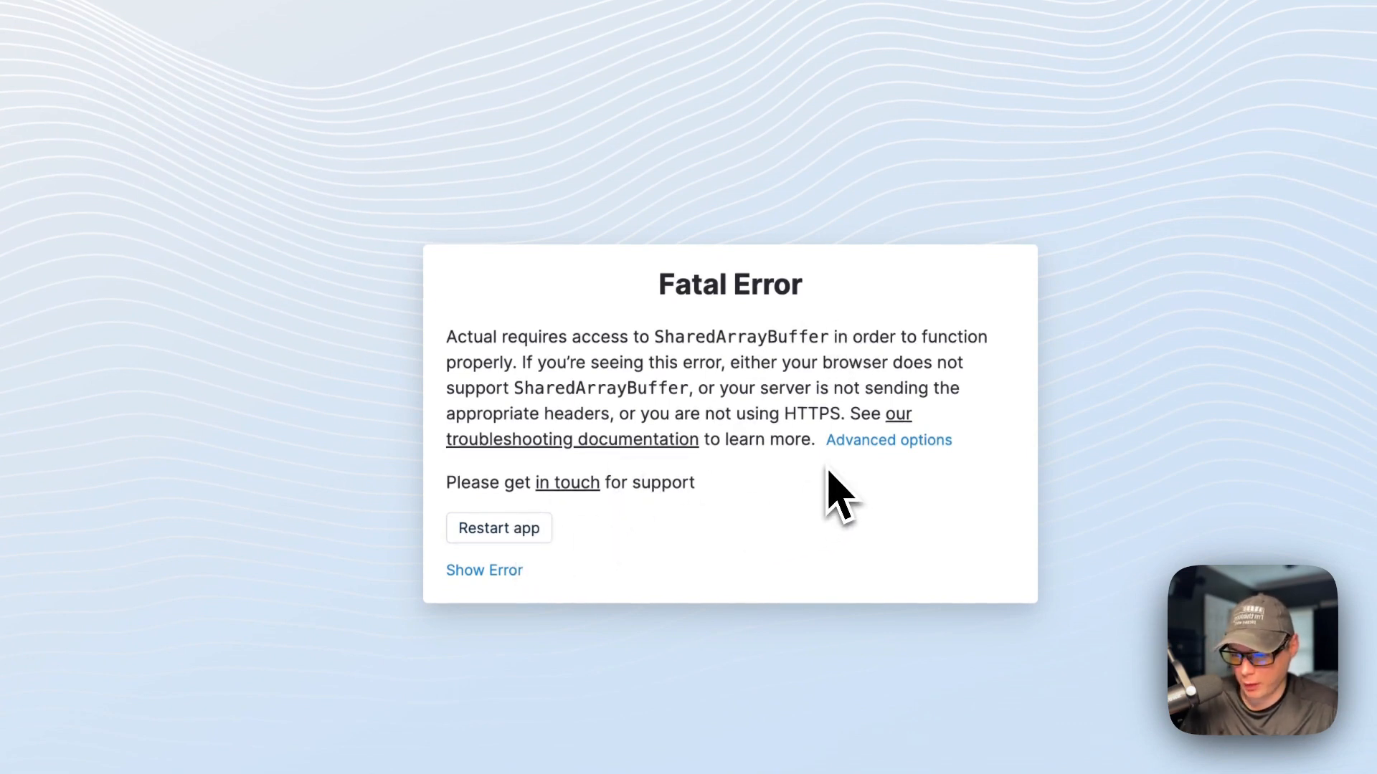
{"action": "left_click", "coordinate": [495, 572]}
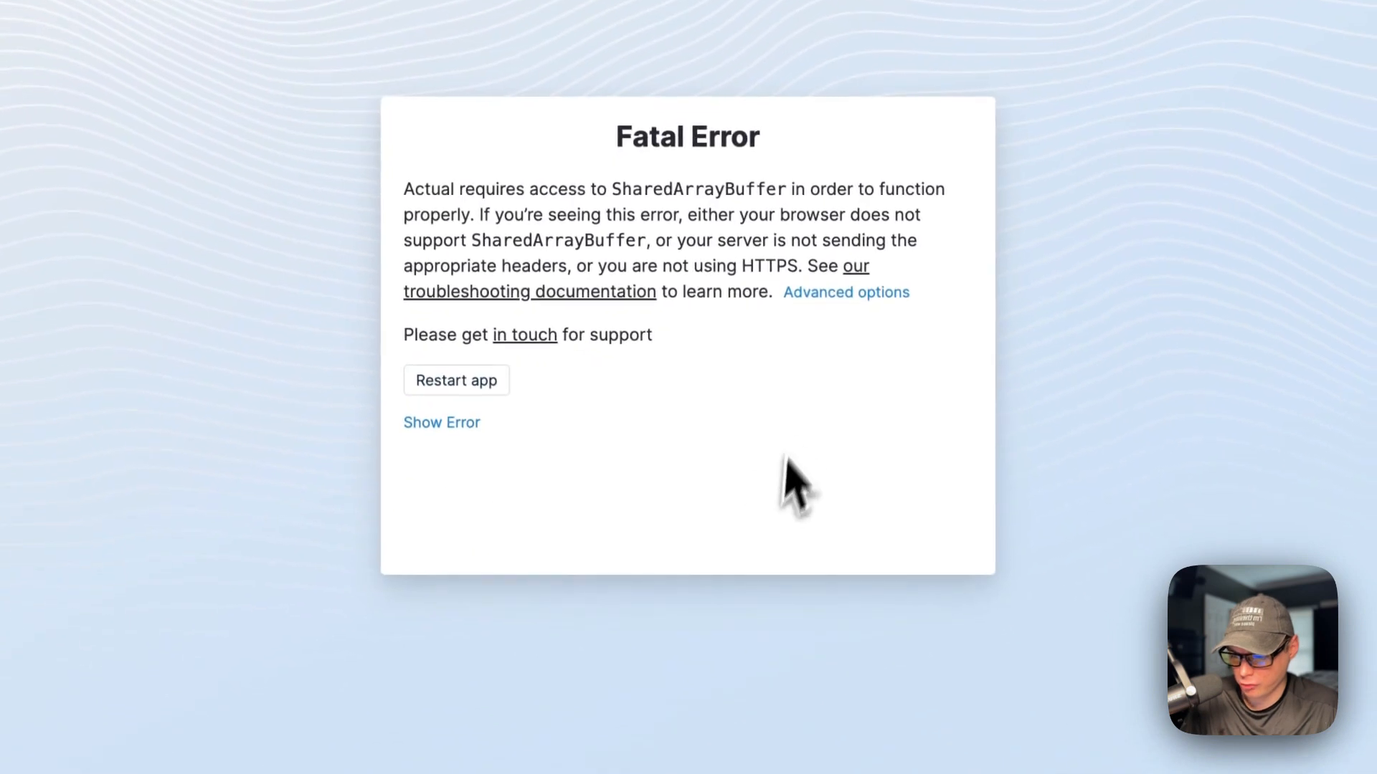
{"action": "left_click", "coordinate": [807, 300]}
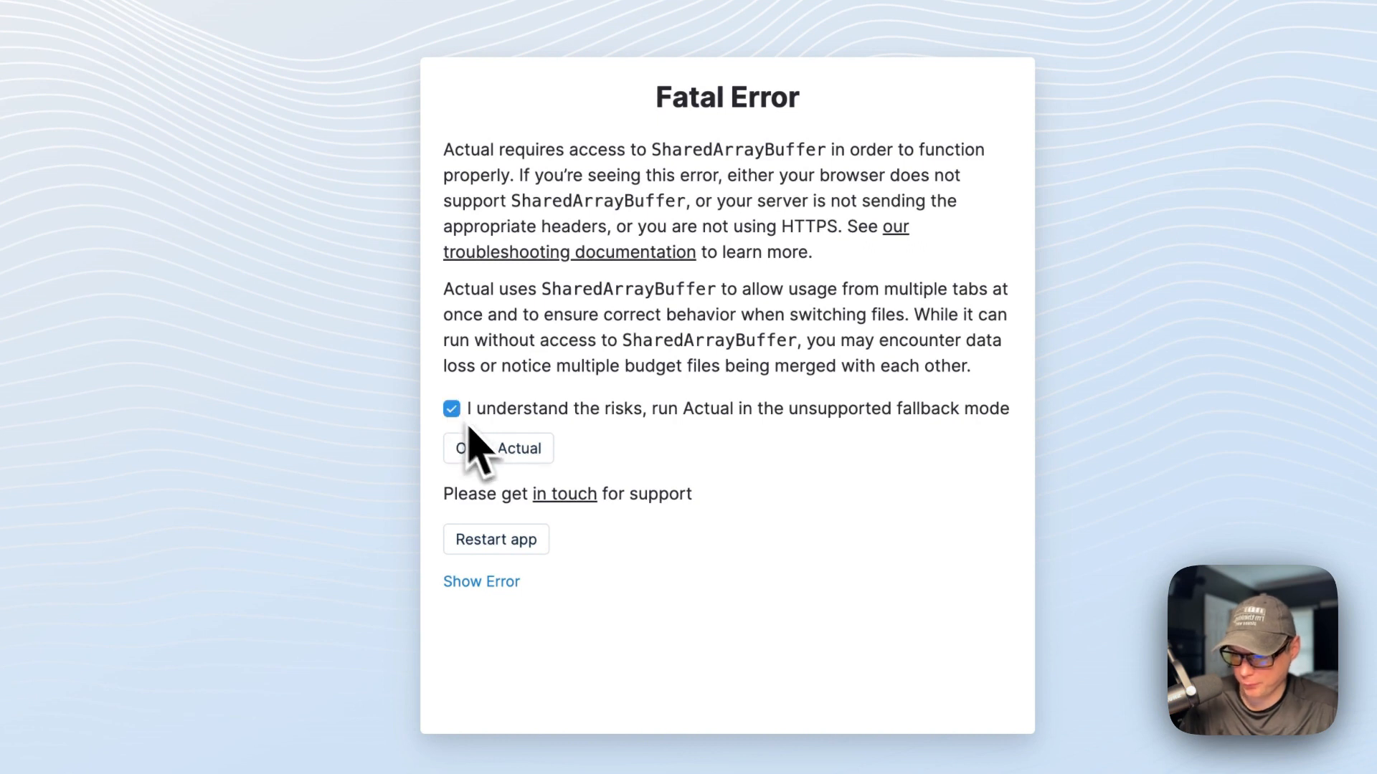
{"action": "left_click", "coordinate": [476, 445]}
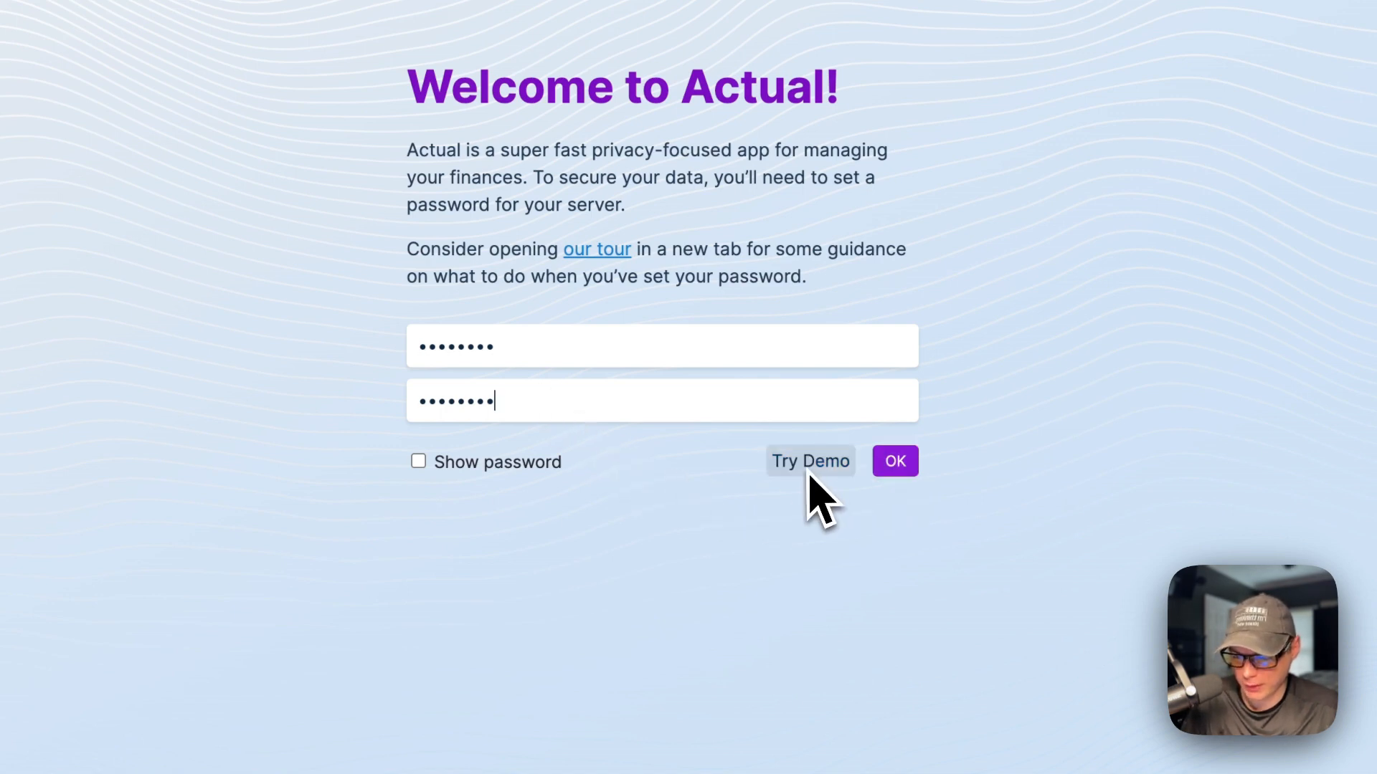
Step: Confirm the server password and start a fresh budget
{"action": "left_click_drag", "start_coordinate": [600, 547], "coordinate": [715, 543]}
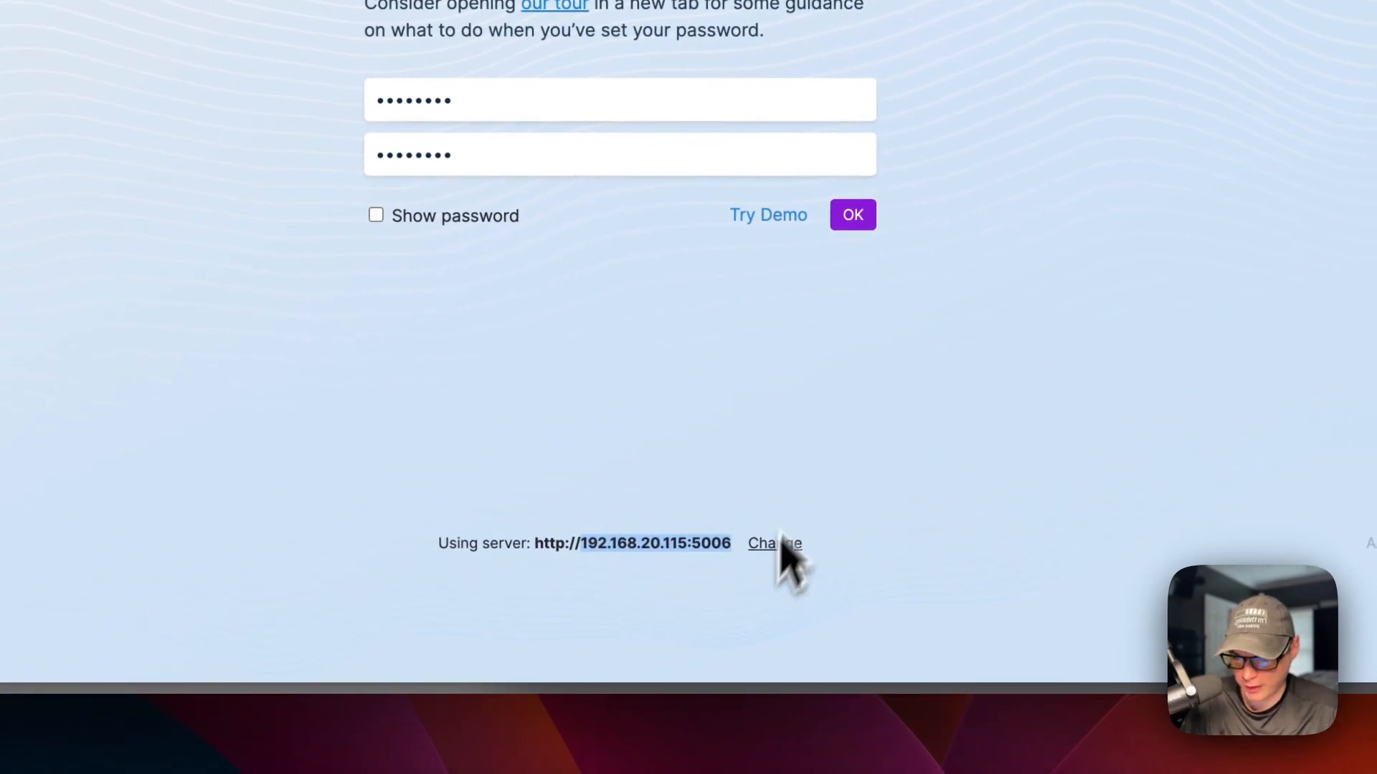
{"action": "left_click", "coordinate": [858, 221]}
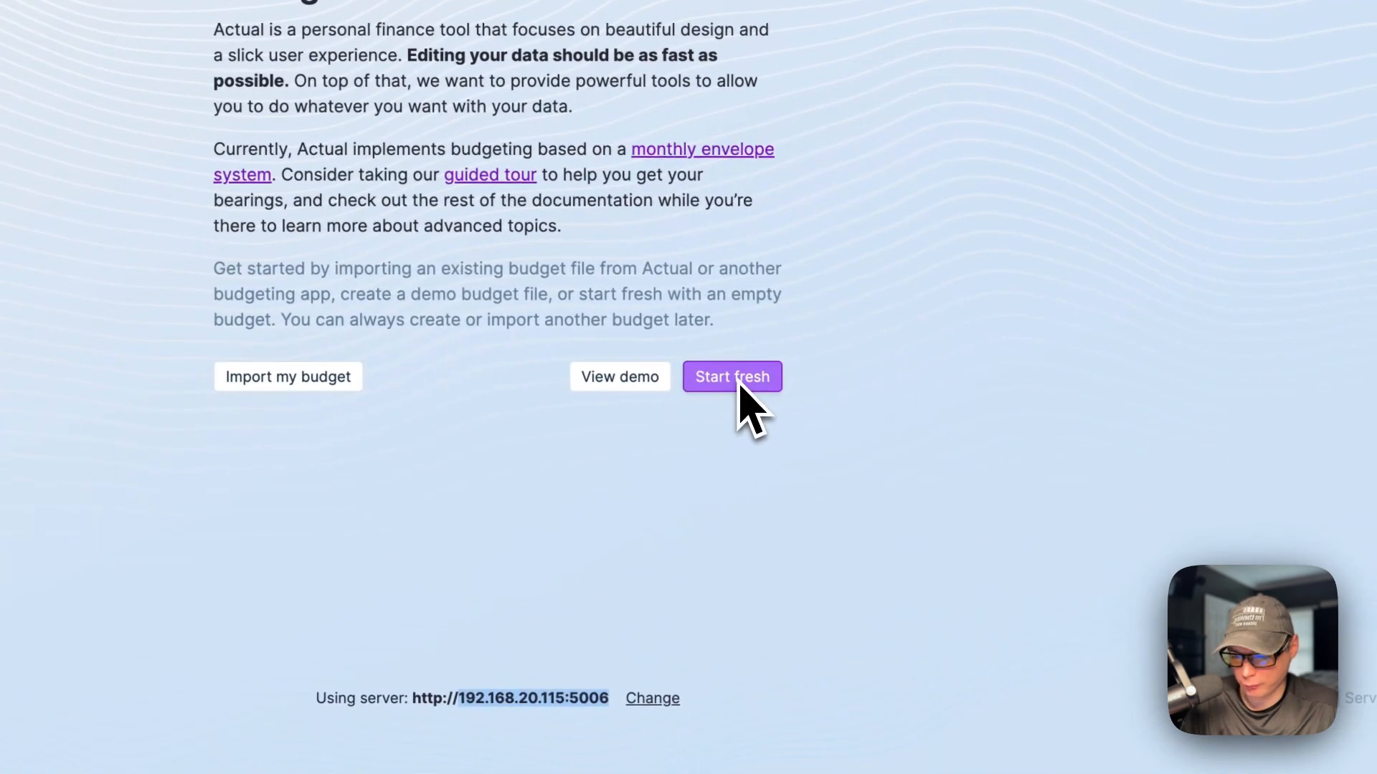
{"action": "left_click", "coordinate": [801, 419]}
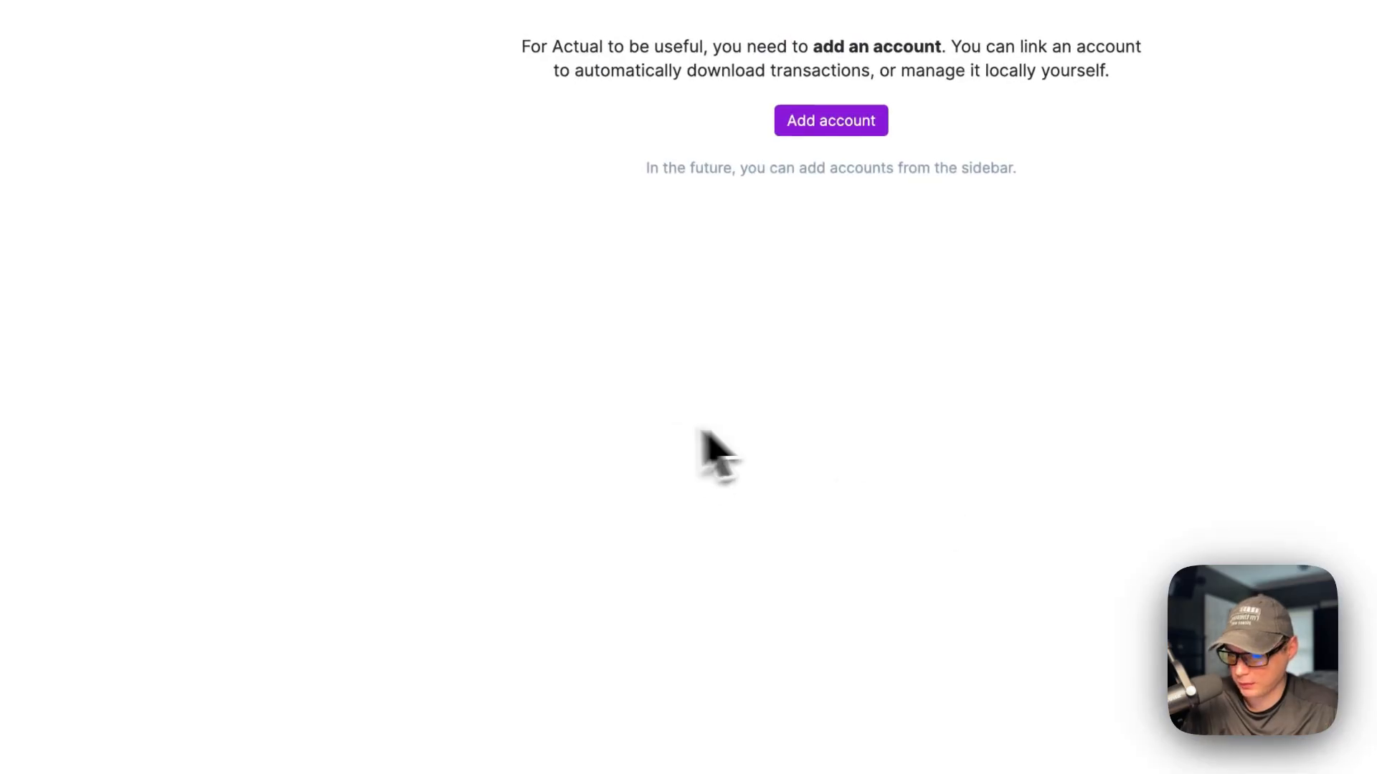
{"action": "left_click", "coordinate": [829, 144]}
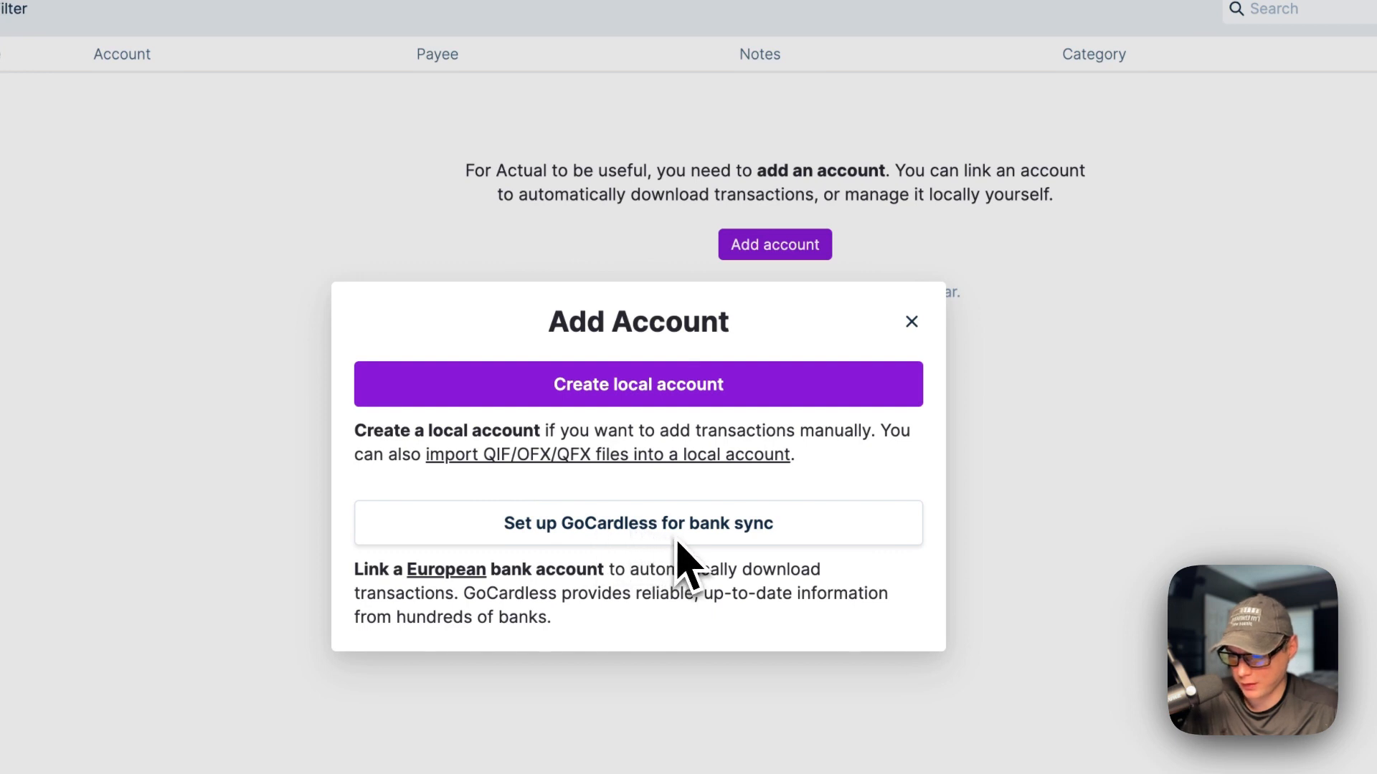
{"action": "left_click", "coordinate": [642, 391]}
{"action": "type", "text": "Testing"}
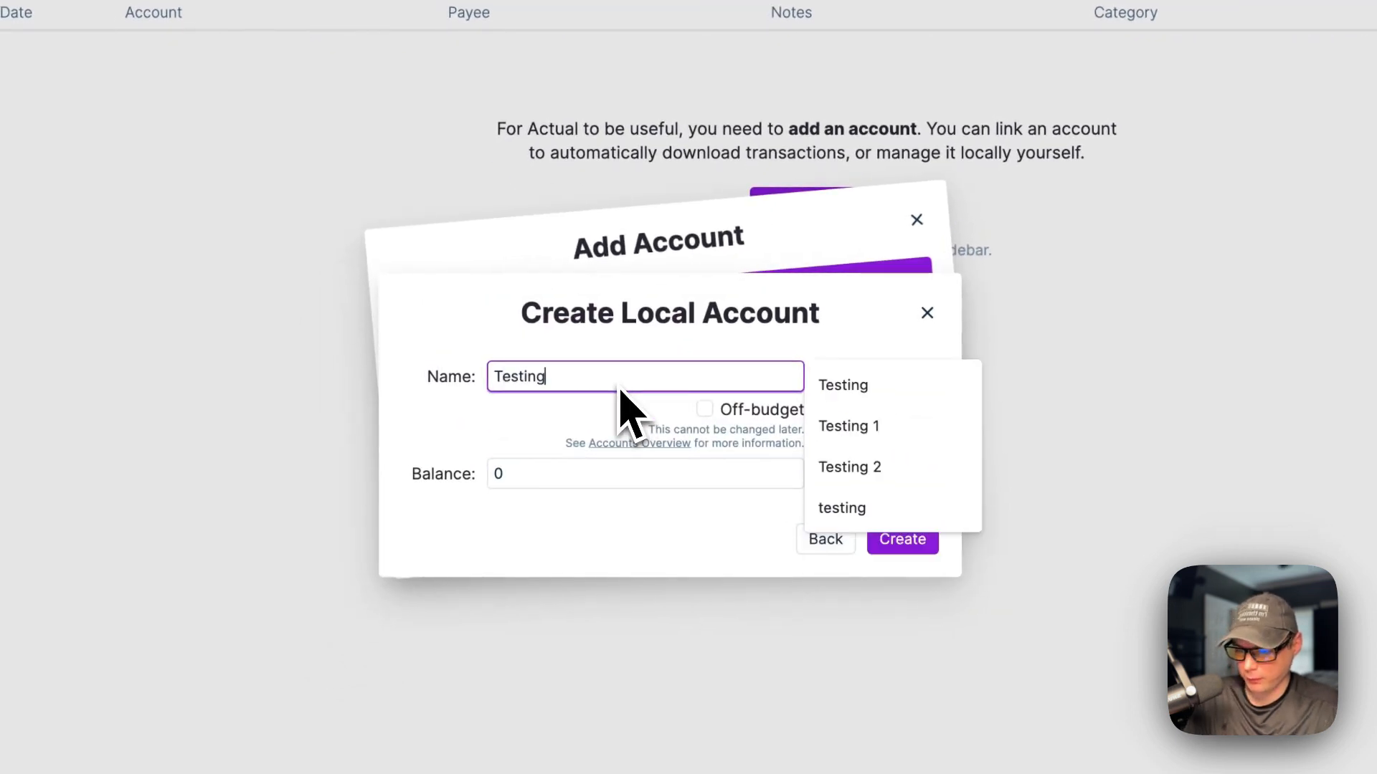
{"action": "key", "text": "Tab"}
{"action": "key", "text": "Tab"}
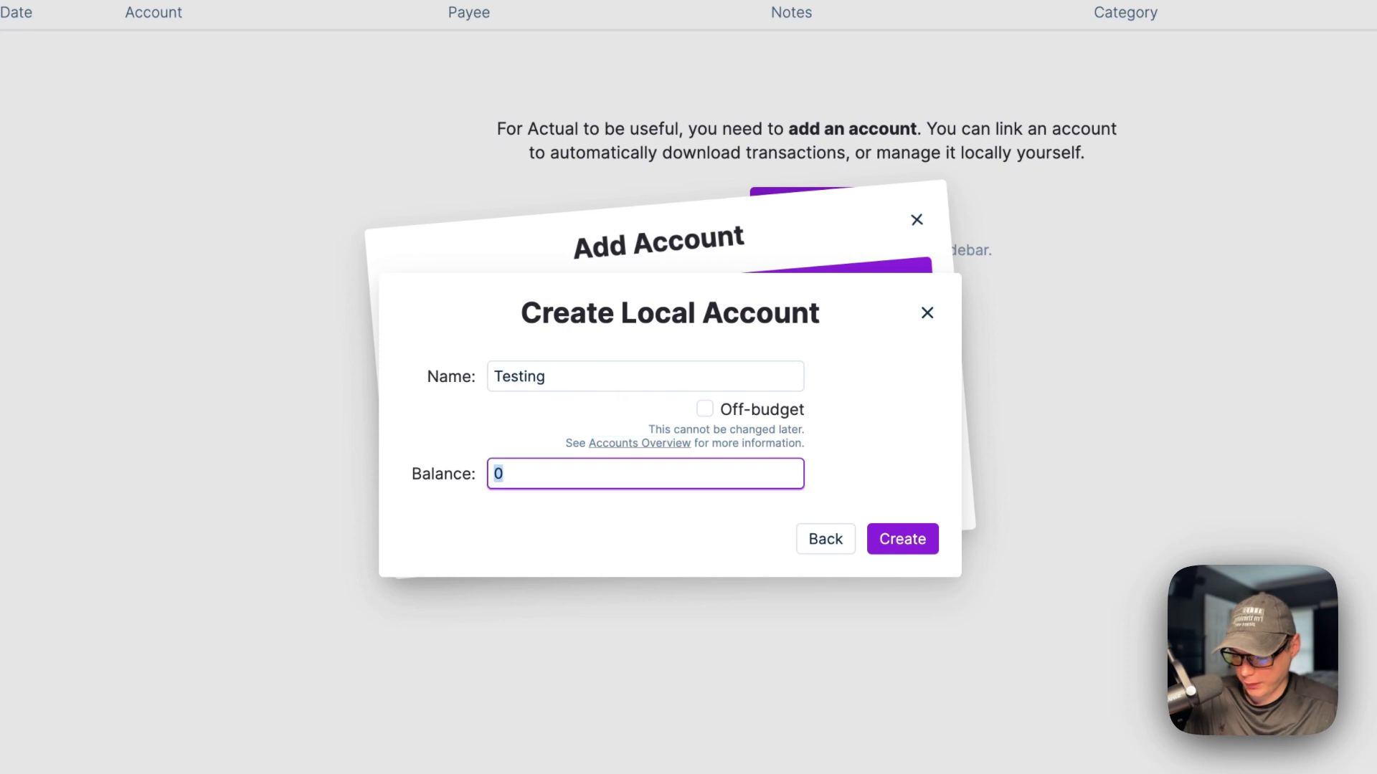
{"action": "type", "text": "10000000"}
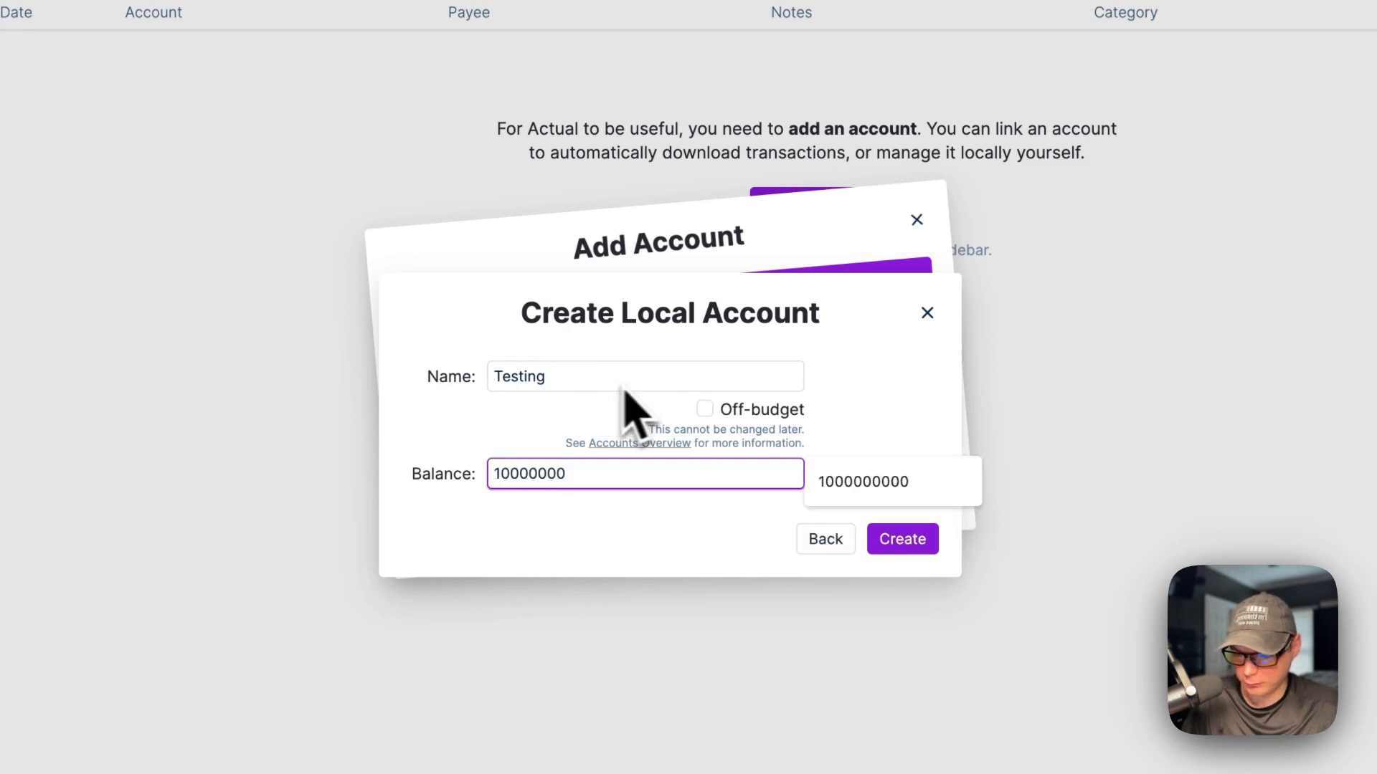
{"action": "type", "text": "00"}
{"action": "left_click", "coordinate": [902, 539]}
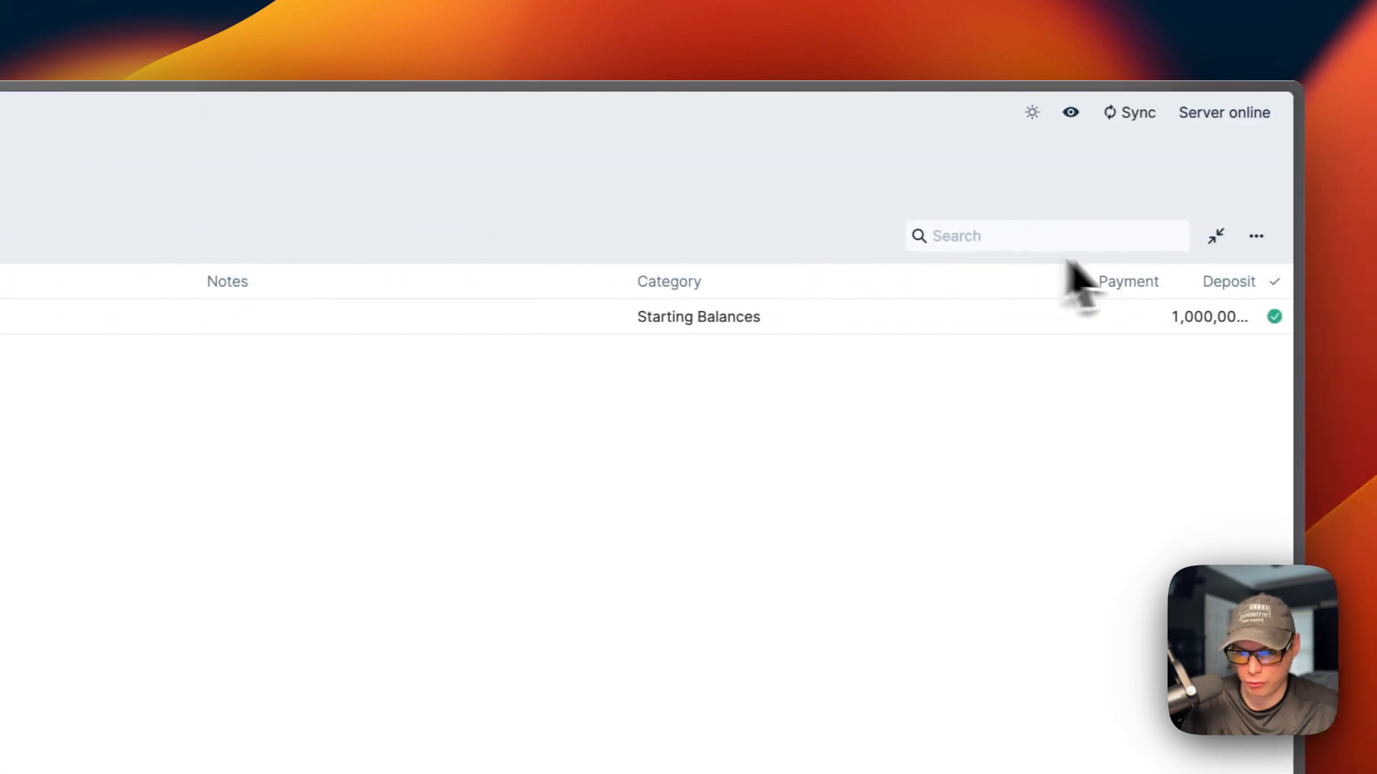
Step: Collapse split transactions and glance at the Testing account's options menu
{"action": "left_click", "coordinate": [1216, 238]}
{"action": "left_click", "coordinate": [1248, 236]}
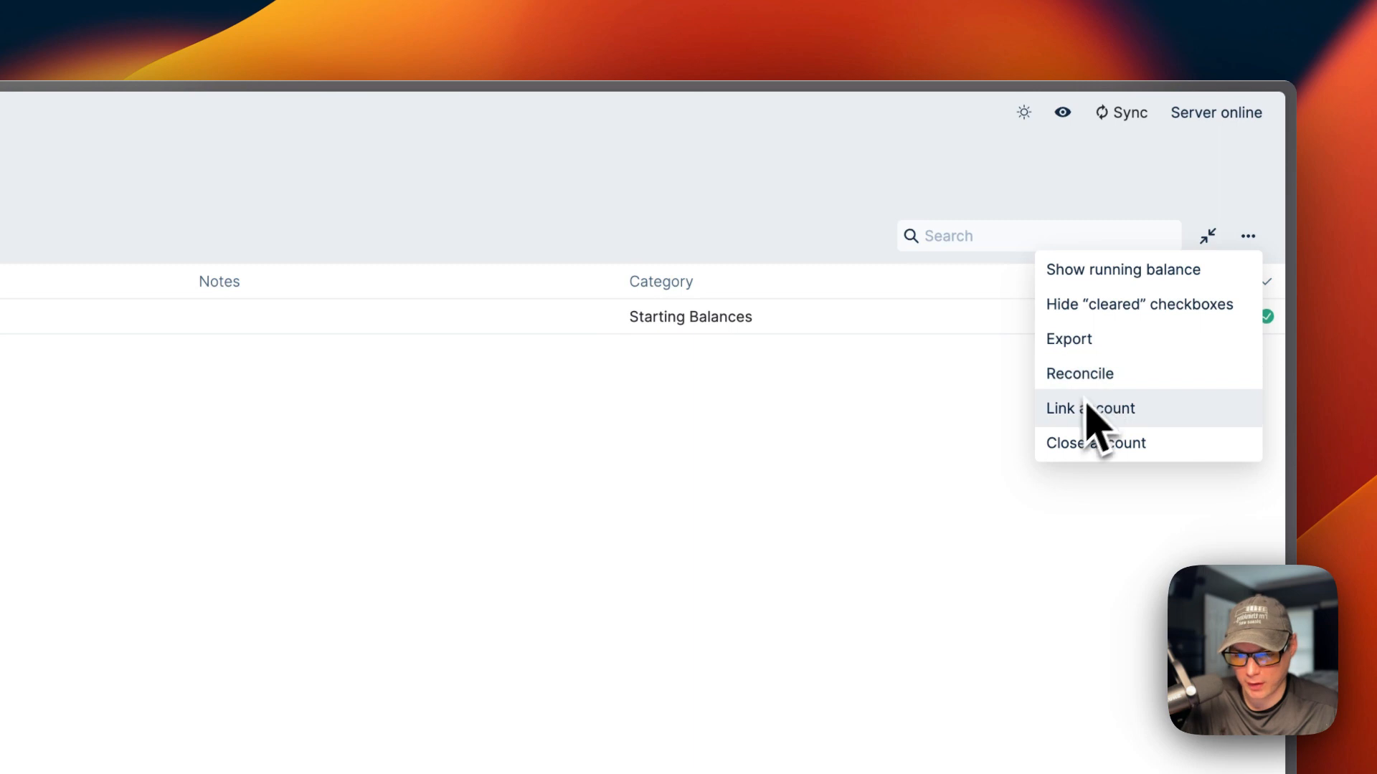
{"action": "left_click", "coordinate": [863, 463]}
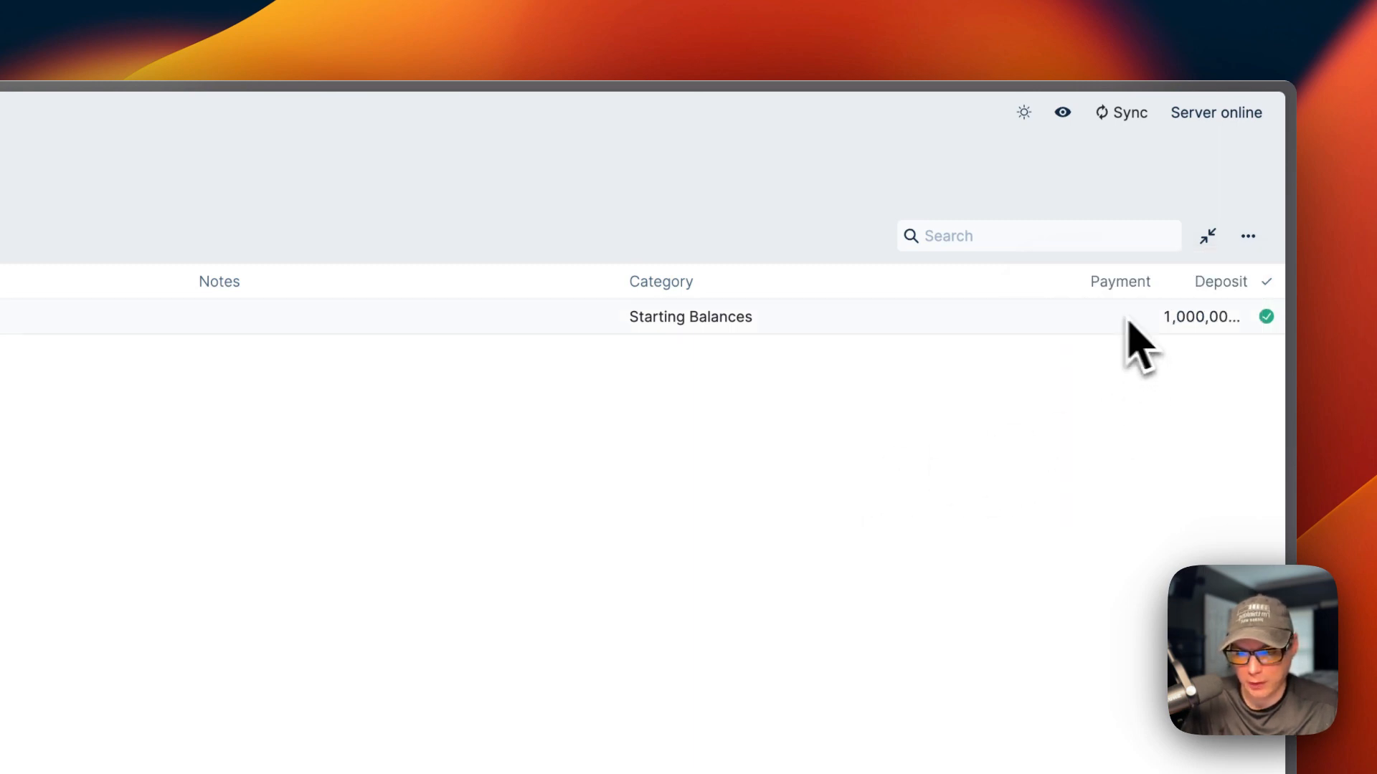
Step: Start a new transaction, step through date, payee, notes, category and amount, then view Budget
{"action": "left_click", "coordinate": [363, 244]}
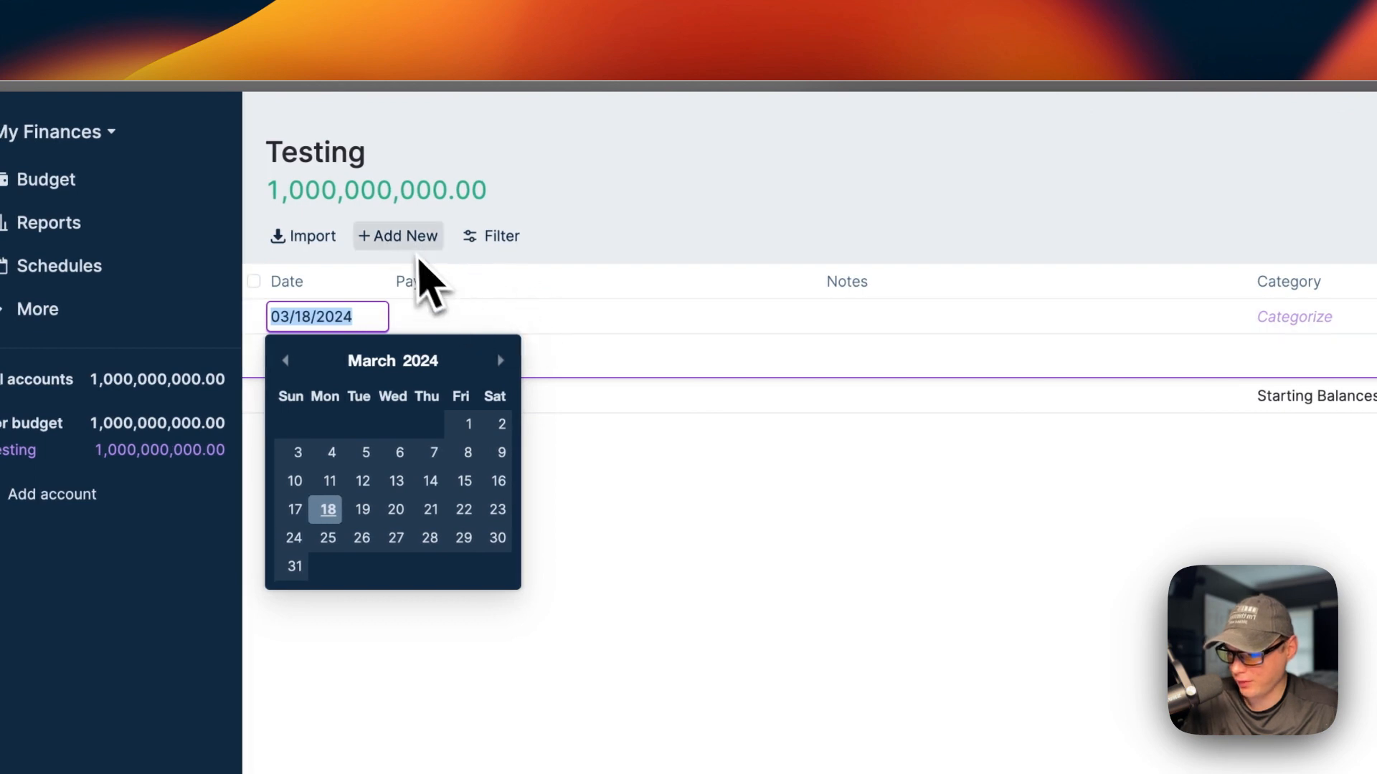
{"action": "left_click", "coordinate": [454, 322]}
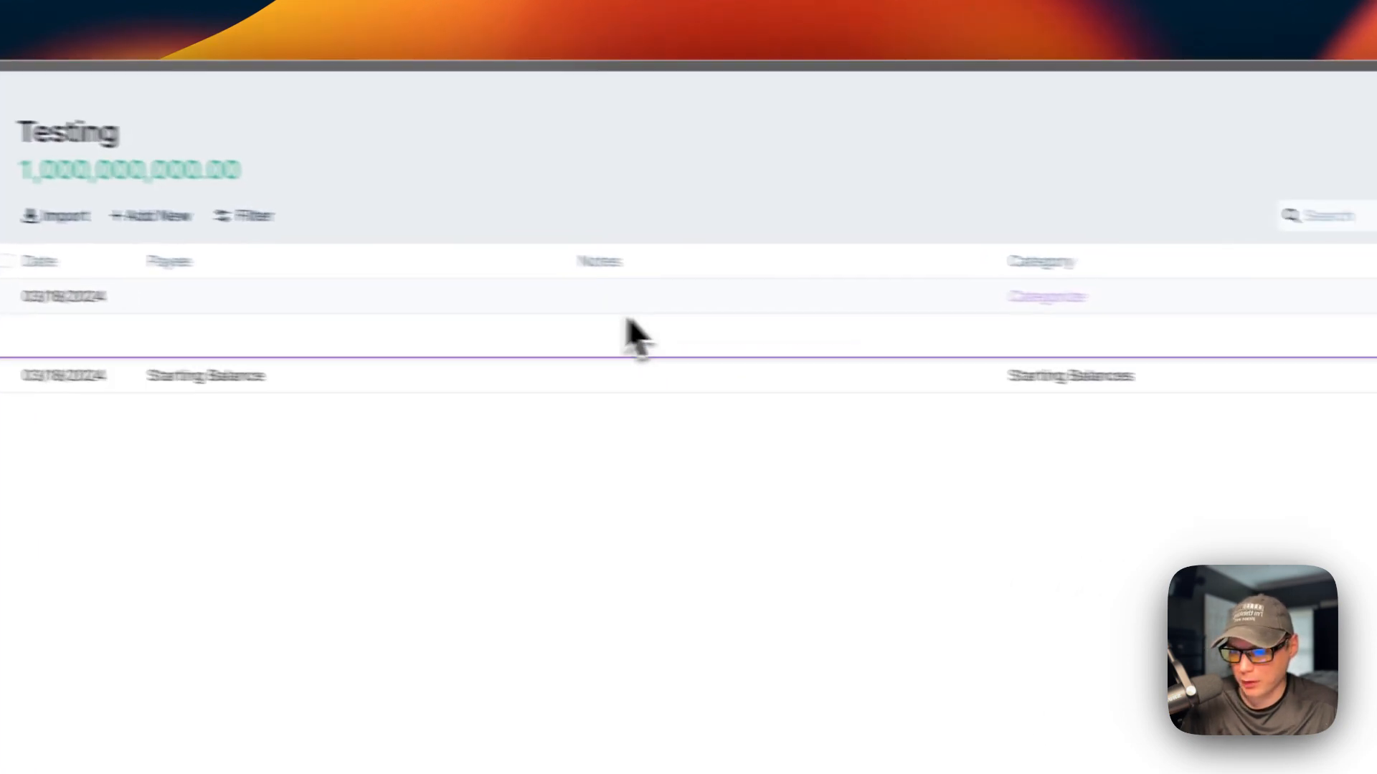
{"action": "left_click", "coordinate": [878, 324]}
{"action": "left_click", "coordinate": [1301, 321]}
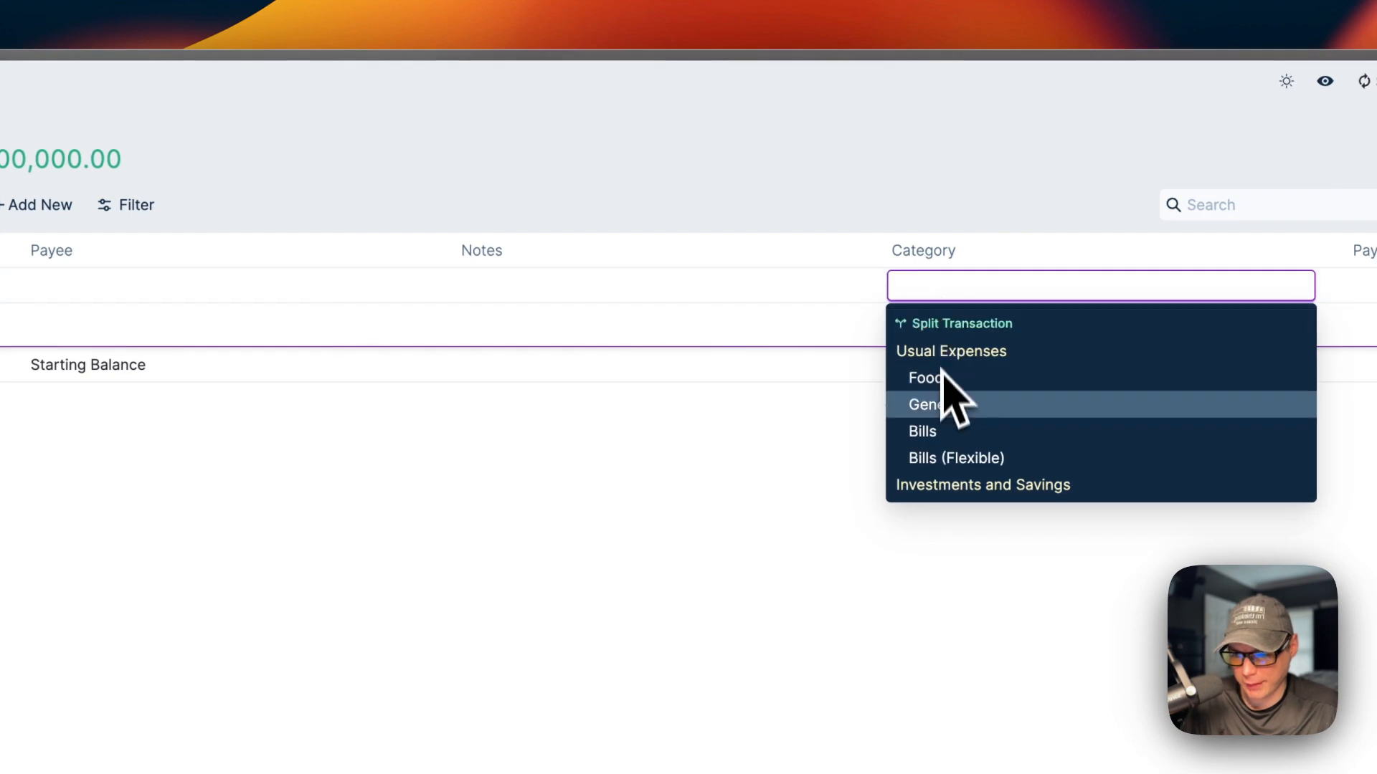
{"action": "left_click", "coordinate": [829, 504]}
{"action": "left_click", "coordinate": [1175, 316]}
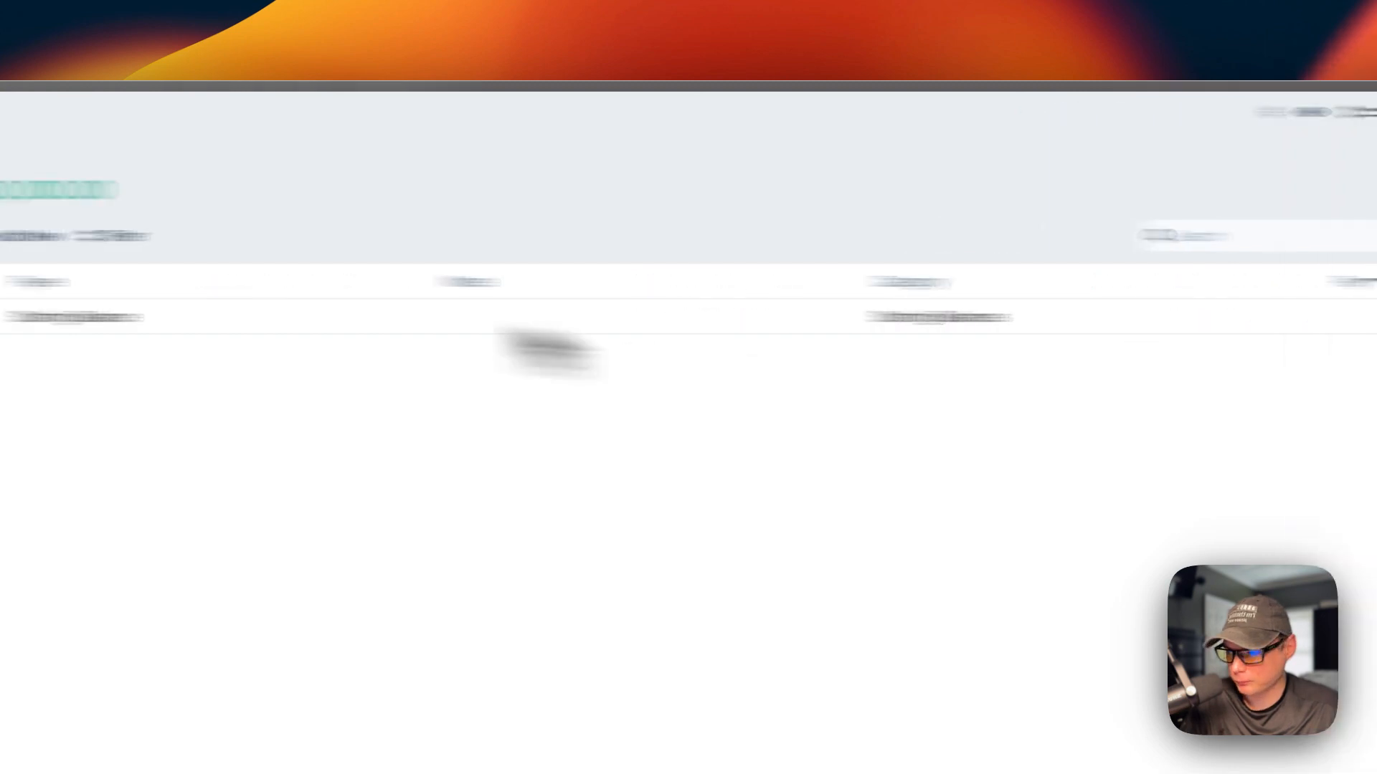
{"action": "left_click", "coordinate": [165, 194]}
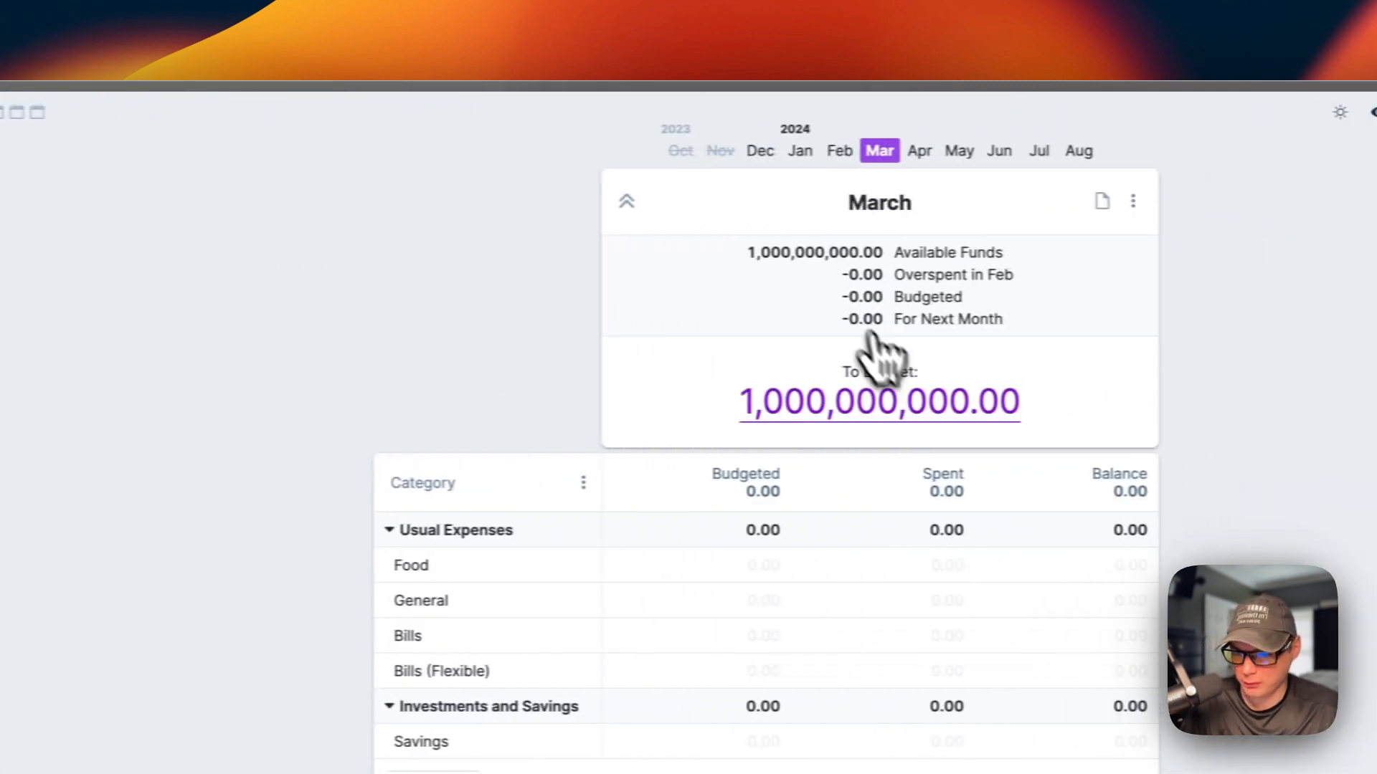
Step: Browse the budget months December and January, then return to March
{"action": "left_click", "coordinate": [730, 150]}
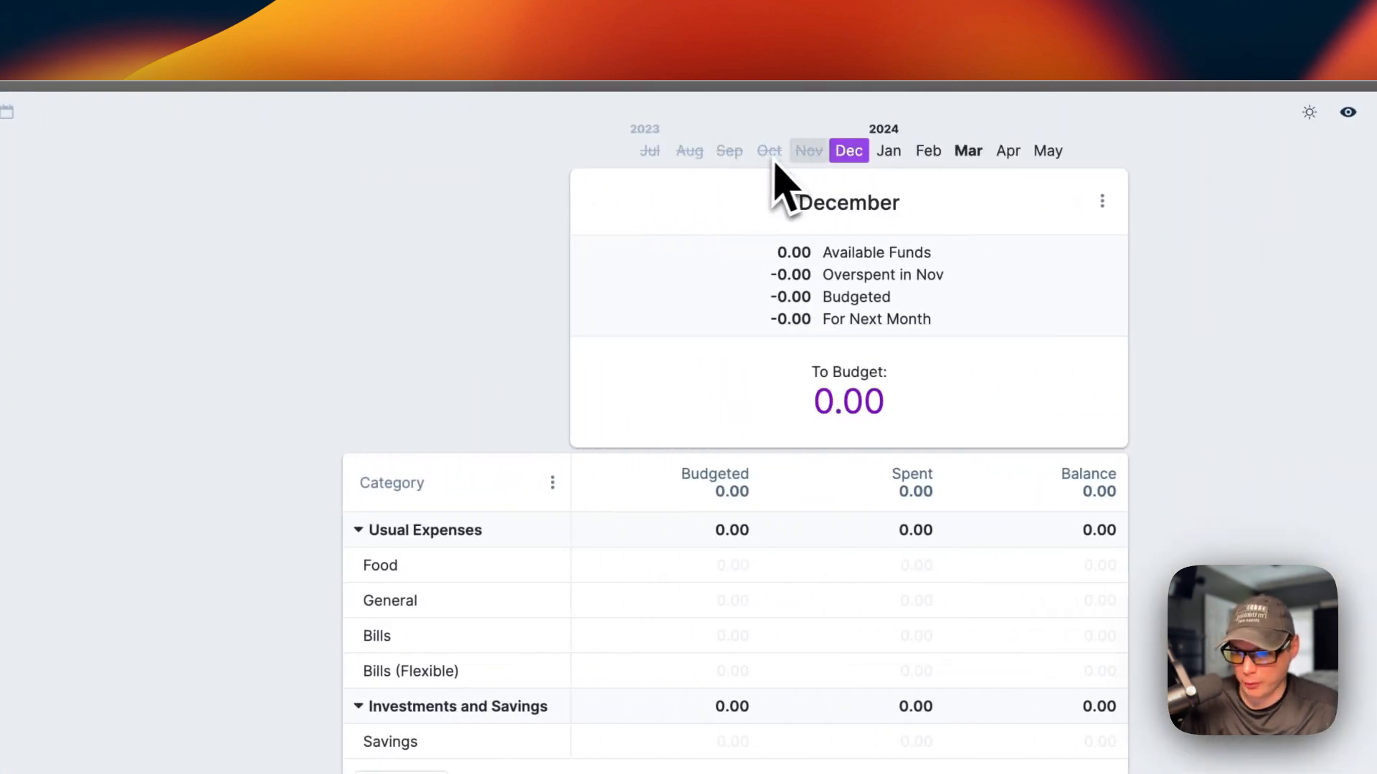
{"action": "left_click", "coordinate": [889, 151]}
{"action": "left_click", "coordinate": [926, 149]}
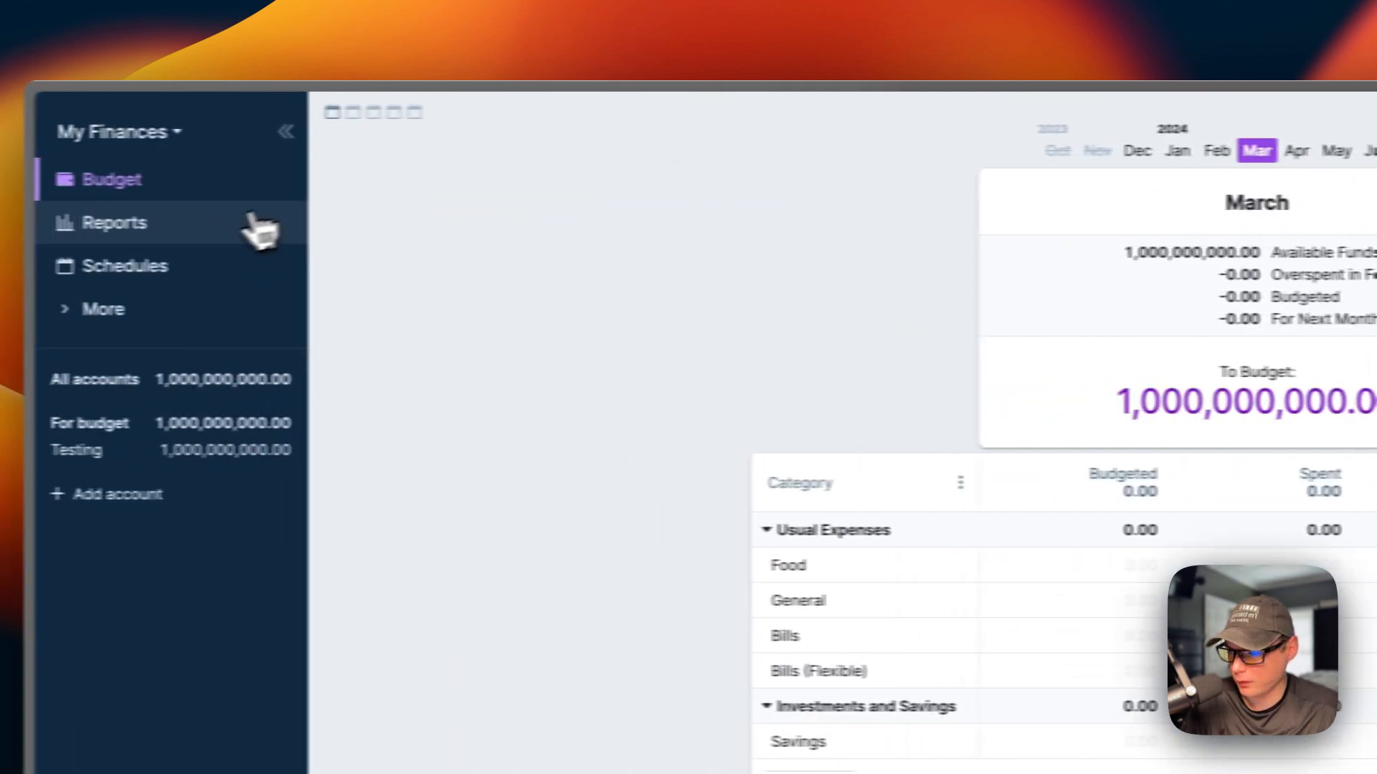
Step: Look at Reports, then Schedules, starting a new schedule and cancelling it unsaved
{"action": "left_click", "coordinate": [258, 226]}
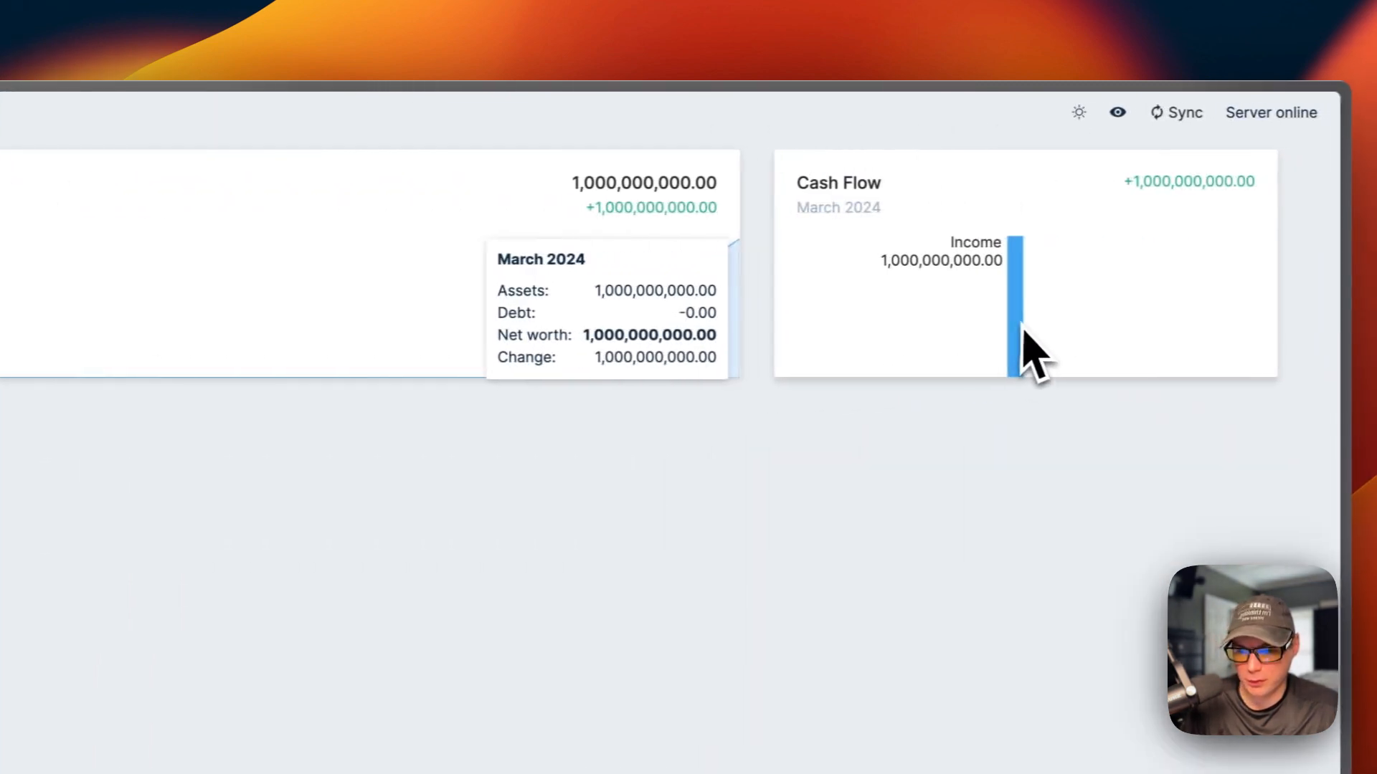
{"action": "left_click", "coordinate": [273, 271]}
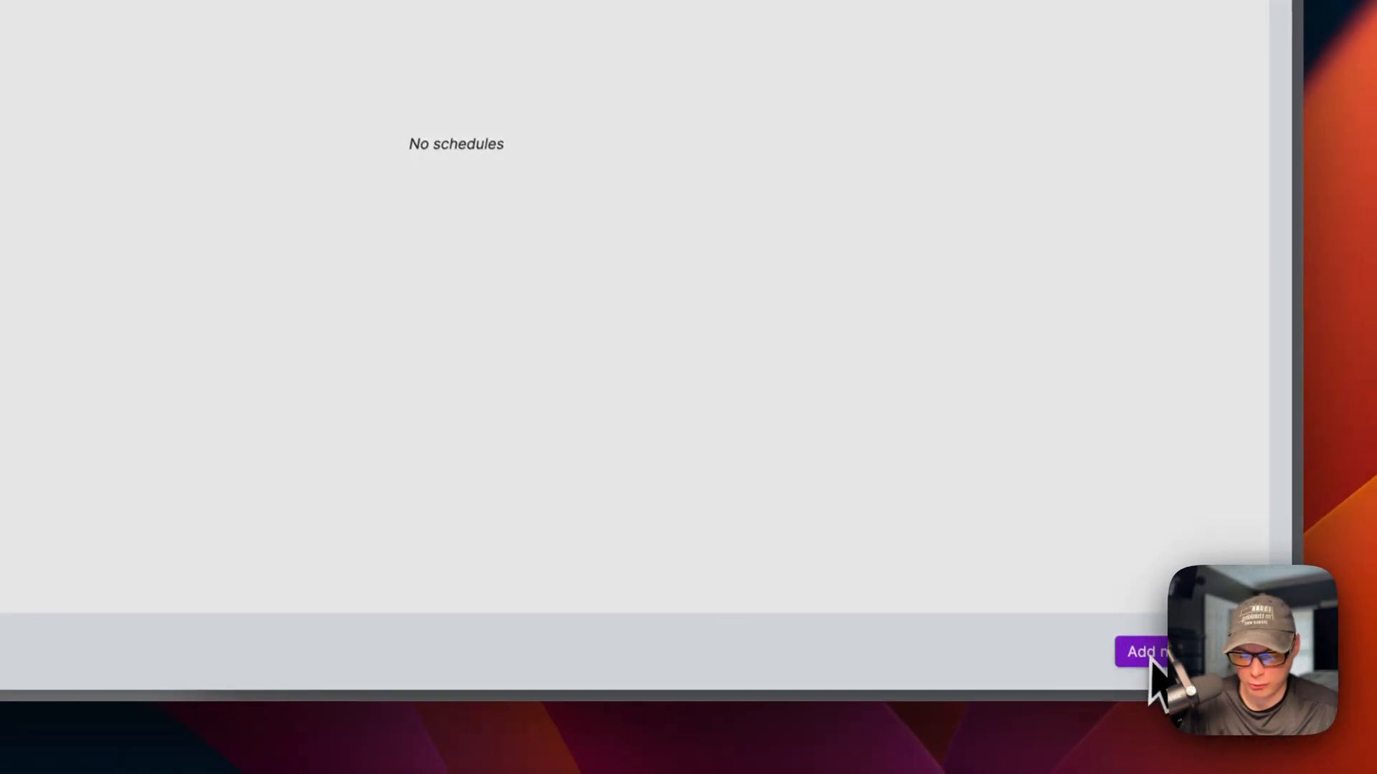
{"action": "left_click", "coordinate": [1215, 732]}
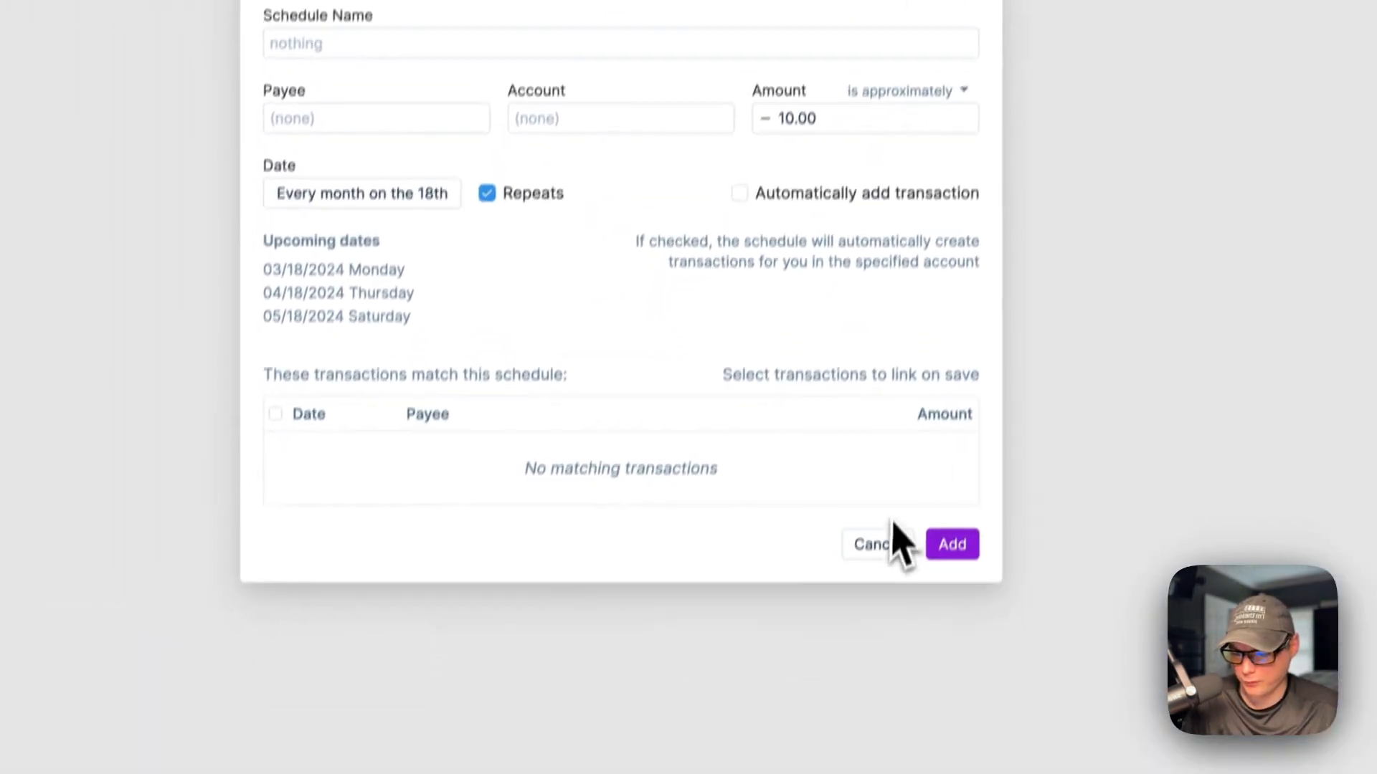
{"action": "left_click", "coordinate": [889, 545]}
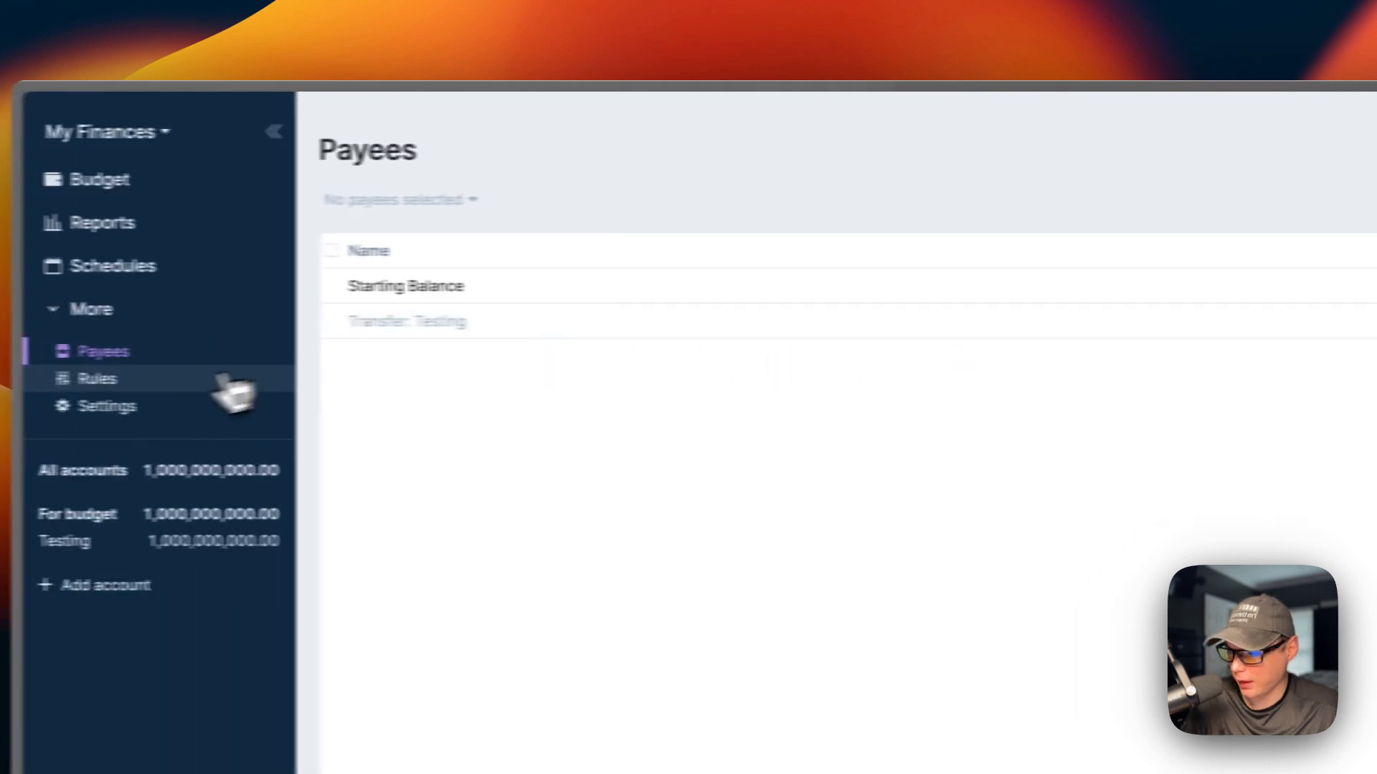
Step: On the Rules page, start a new rule and close the editor without saving
{"action": "left_click", "coordinate": [228, 381]}
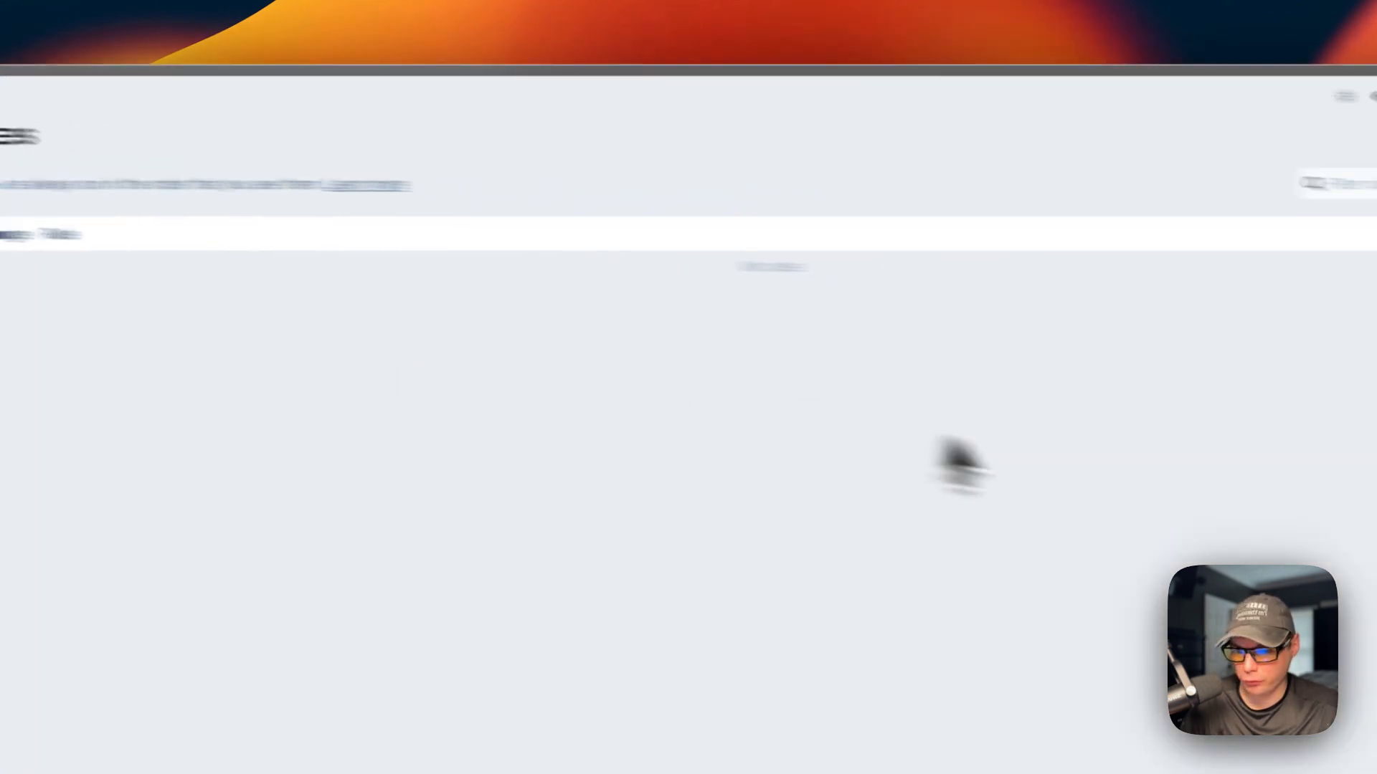
{"action": "left_click", "coordinate": [1212, 315]}
{"action": "left_click", "coordinate": [420, 403]}
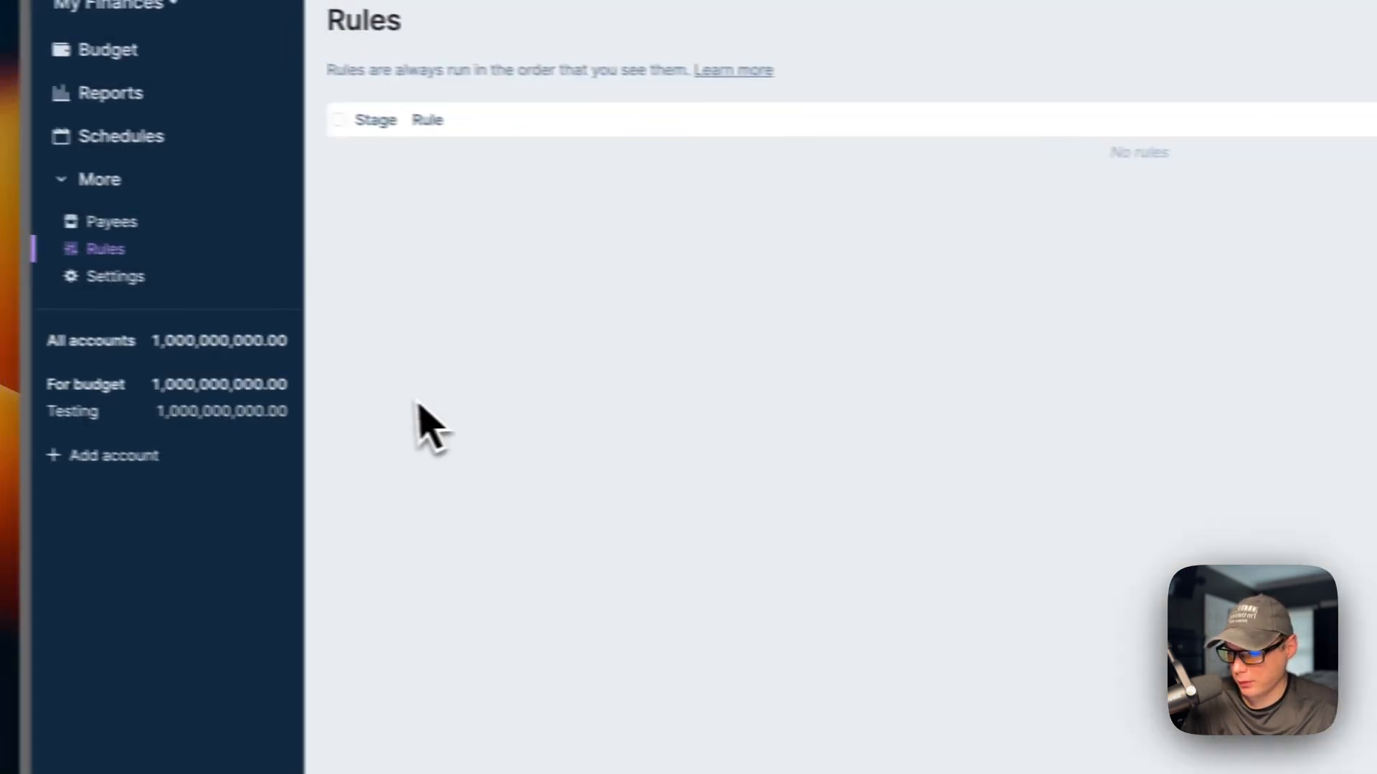
Step: Review Settings: the theme choices and advanced settings, then the My Finances budget menu
{"action": "left_click", "coordinate": [221, 370]}
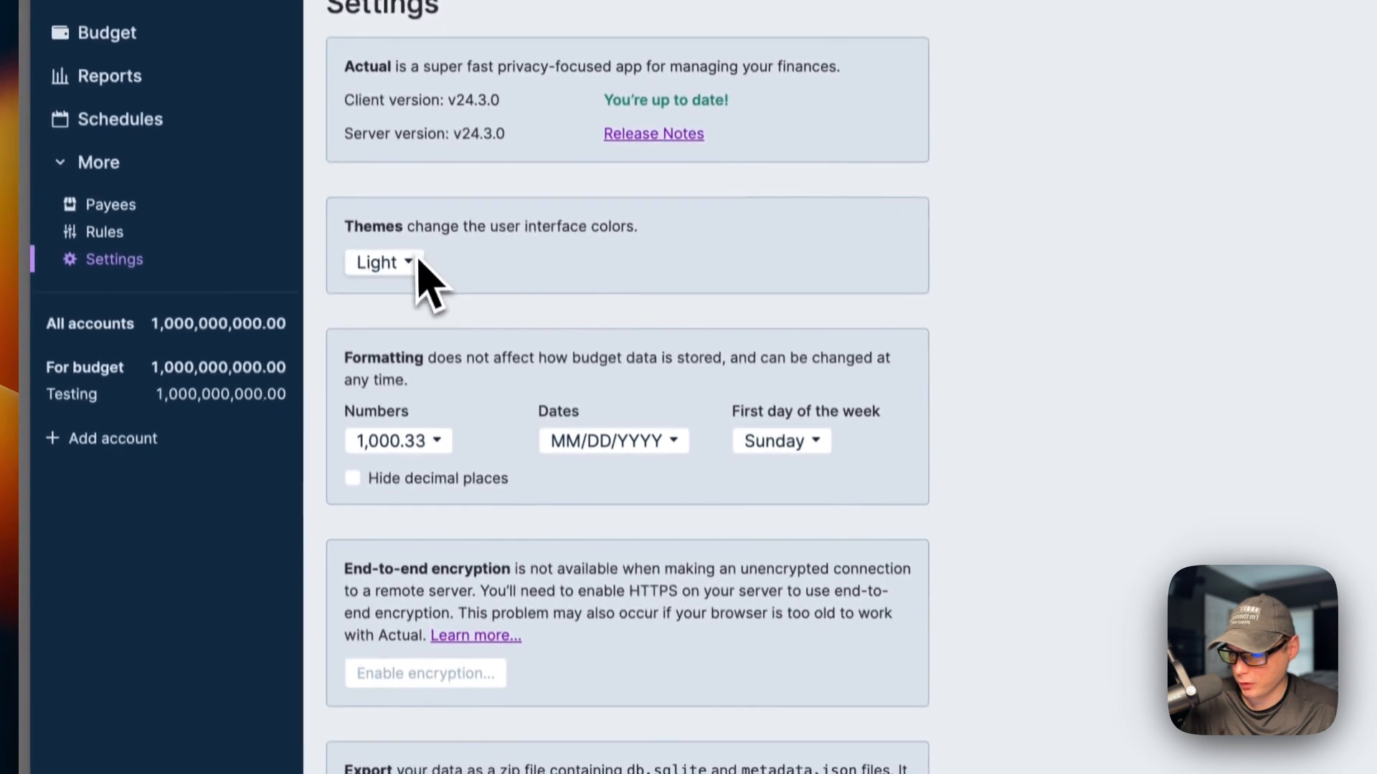
{"action": "left_click", "coordinate": [421, 409]}
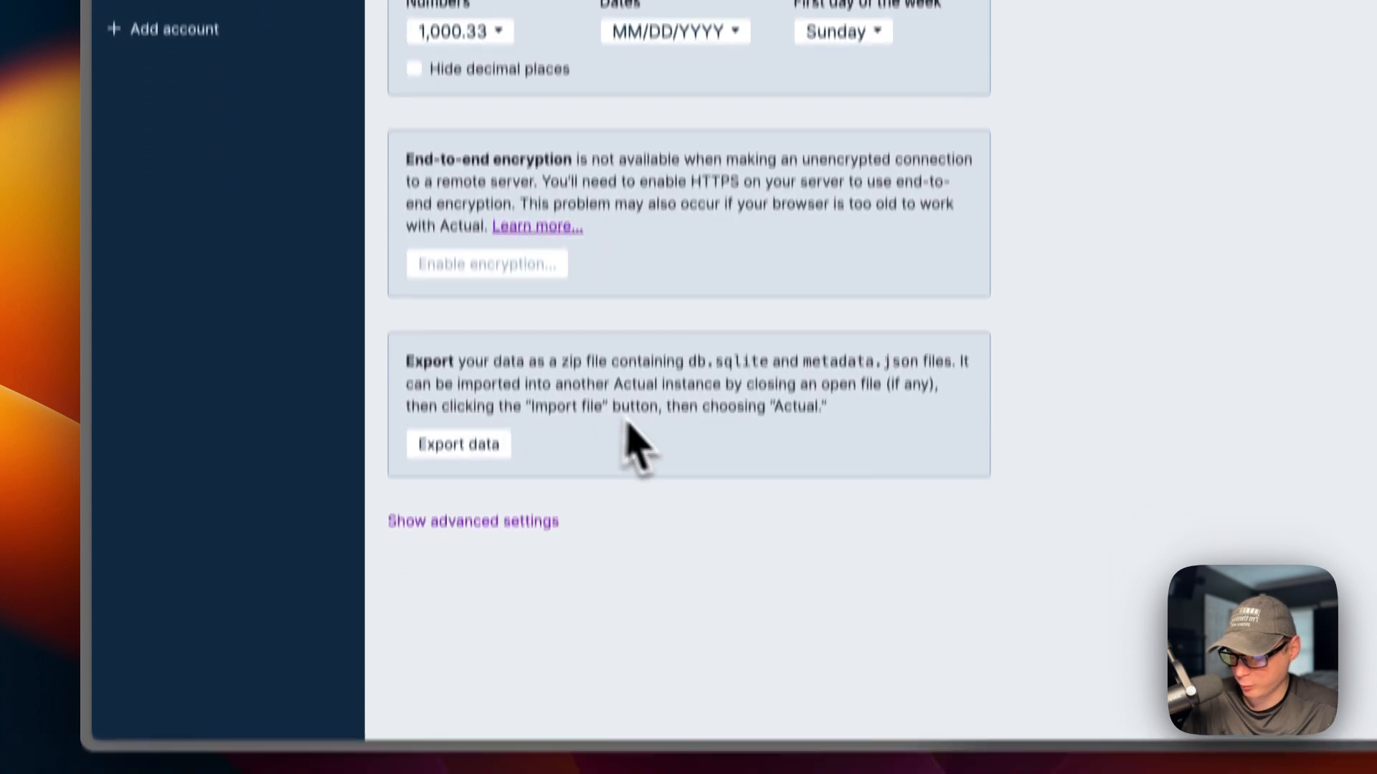
{"action": "left_click", "coordinate": [477, 669]}
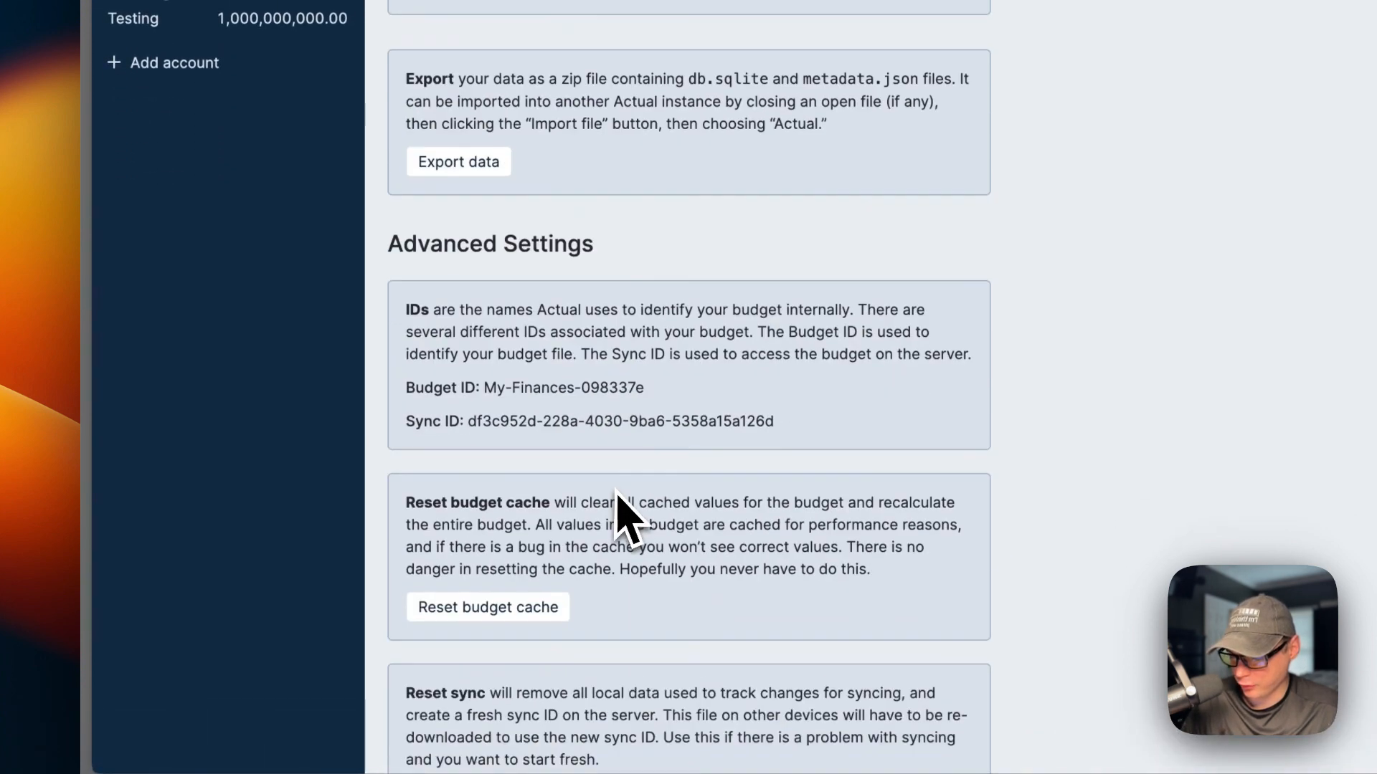
{"action": "scroll", "coordinate": [617, 502], "scroll_direction": "down", "scroll_amount": 3}
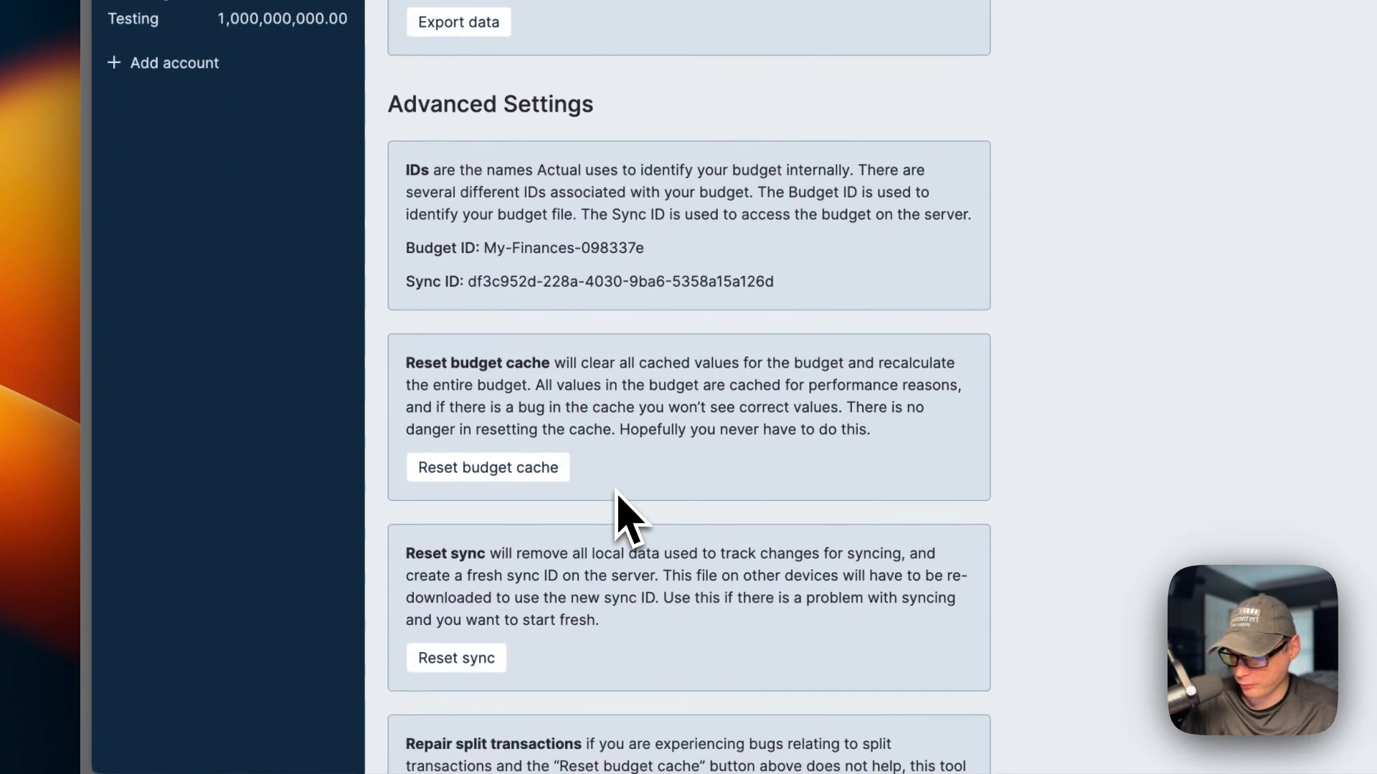
{"action": "scroll", "coordinate": [631, 409], "scroll_direction": "down", "scroll_amount": 10}
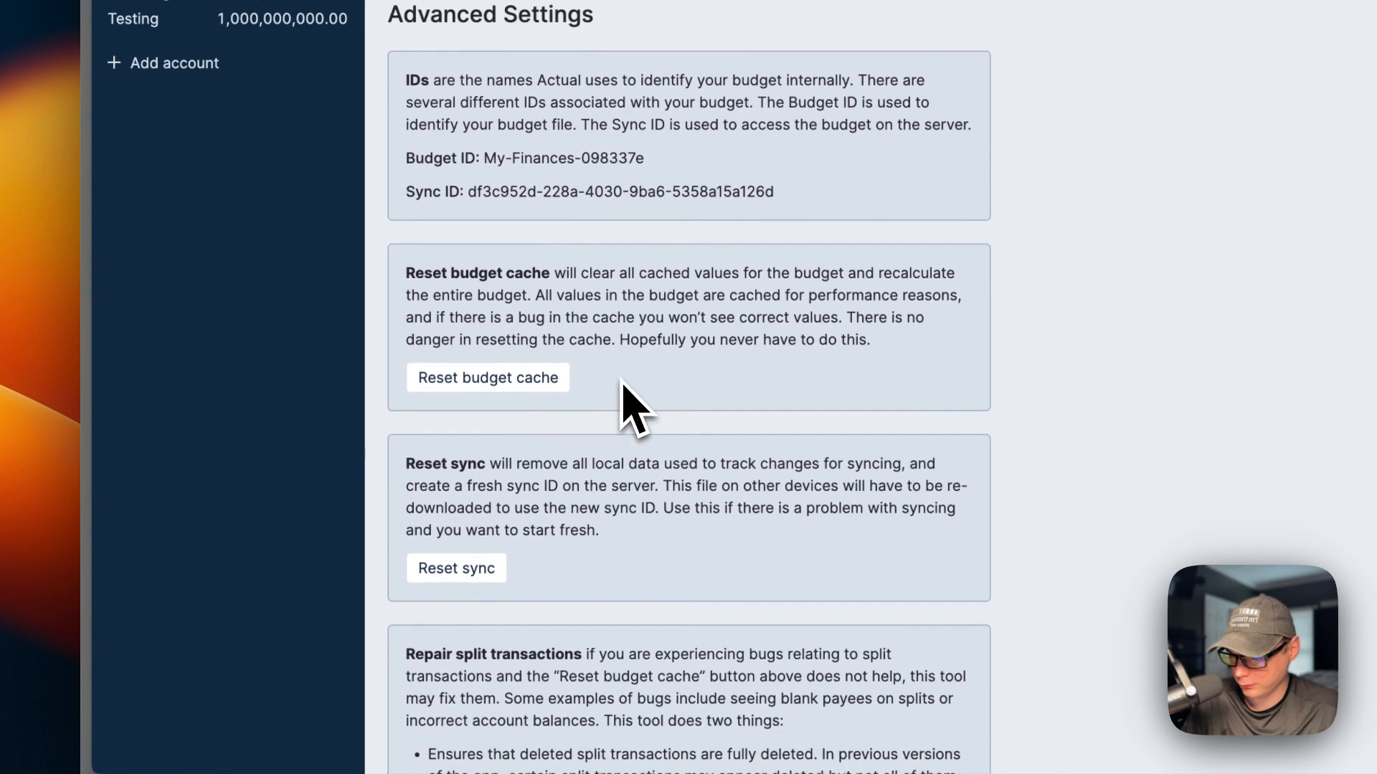
{"action": "scroll", "coordinate": [523, 354], "scroll_direction": "up", "scroll_amount": 20}
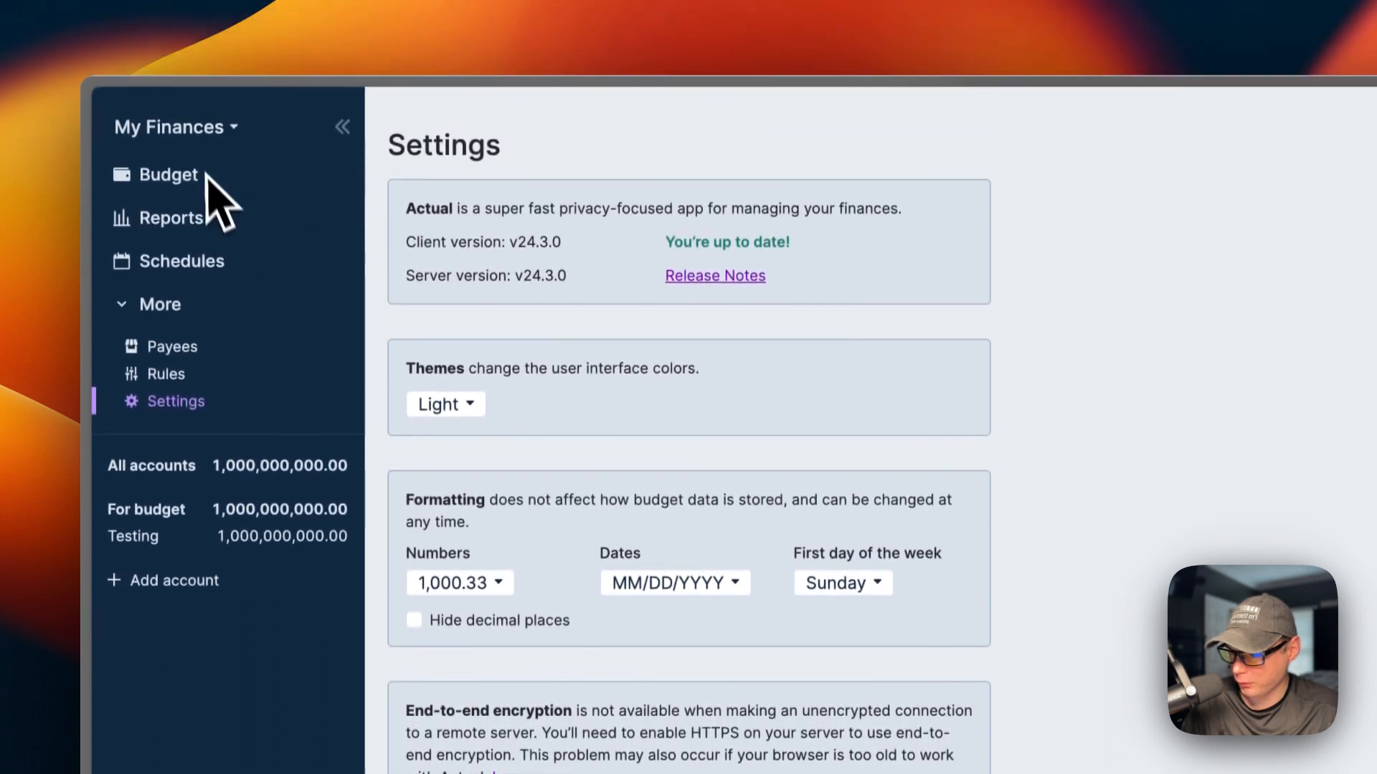
{"action": "left_click", "coordinate": [200, 141]}
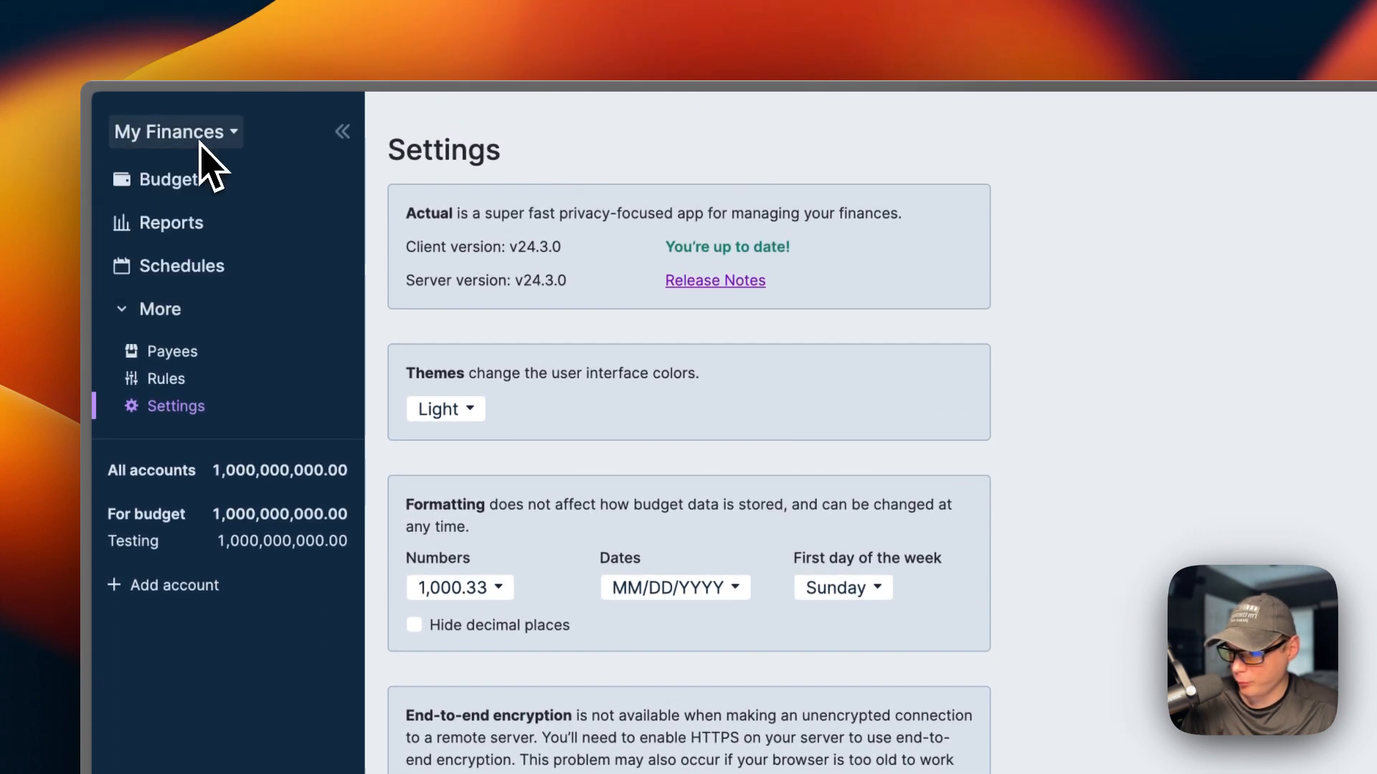
{"action": "left_click", "coordinate": [645, 445]}
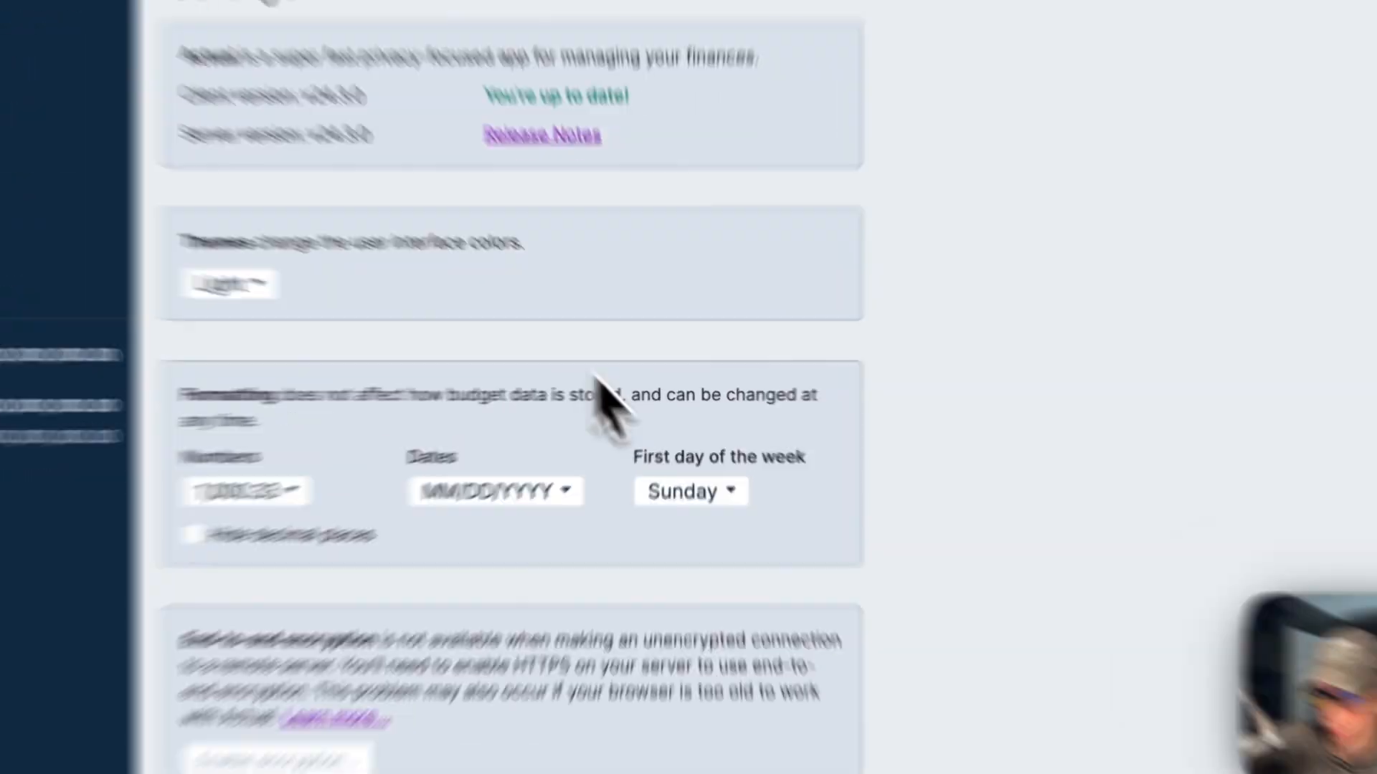